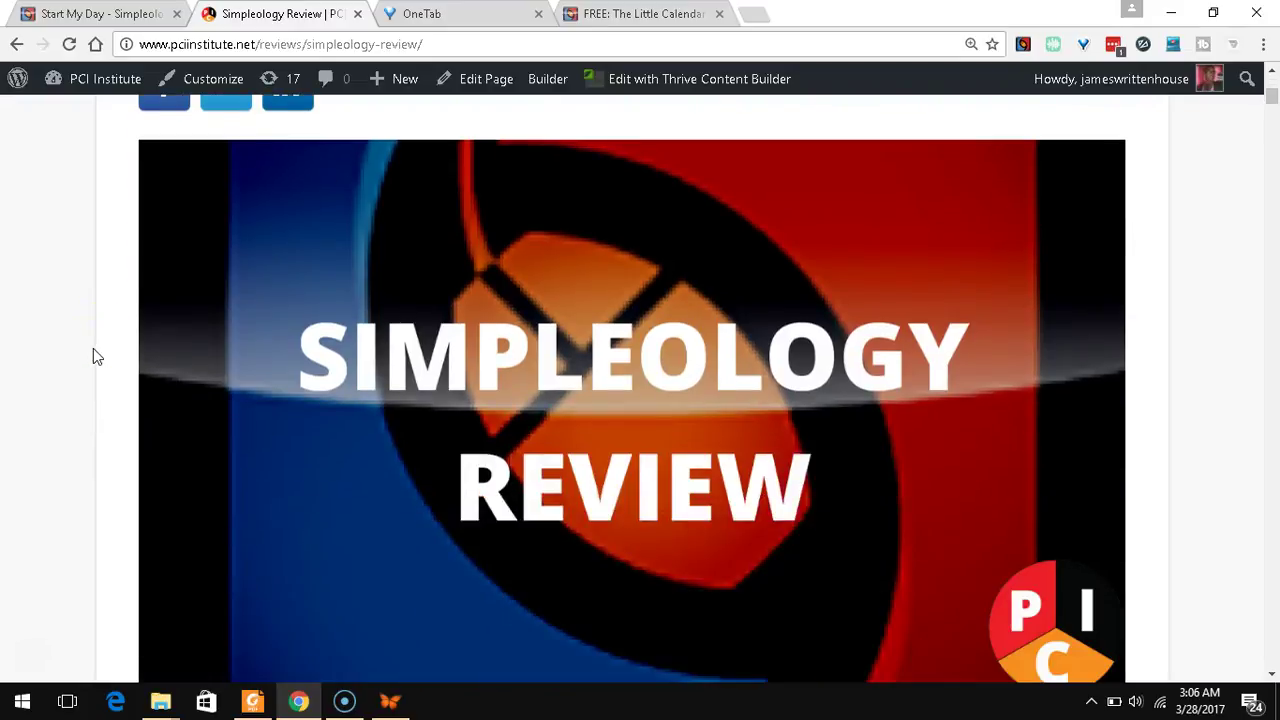
# Step: Read the Simpleology review page from its product summary through the founder's background to the Dream Catcher section
pyautogui.click(229, 197)
pyautogui.hotkey('ctrl', '1')
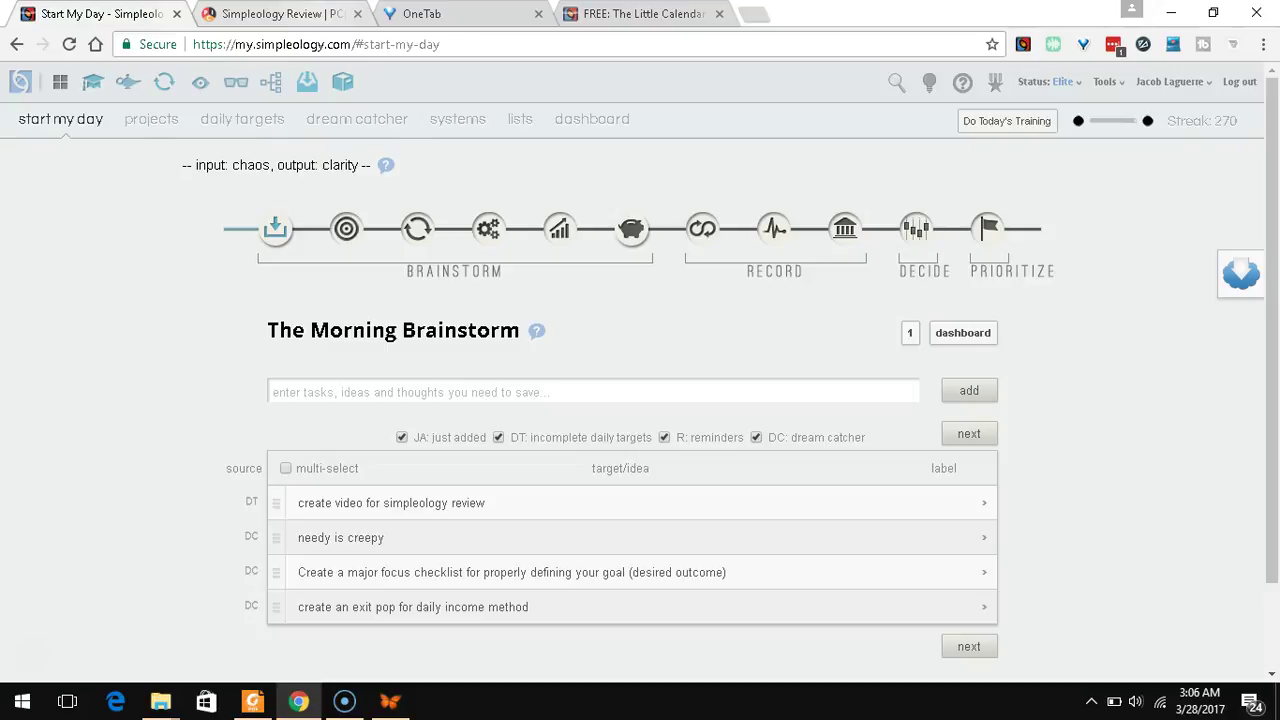
pyautogui.click(300, 14)
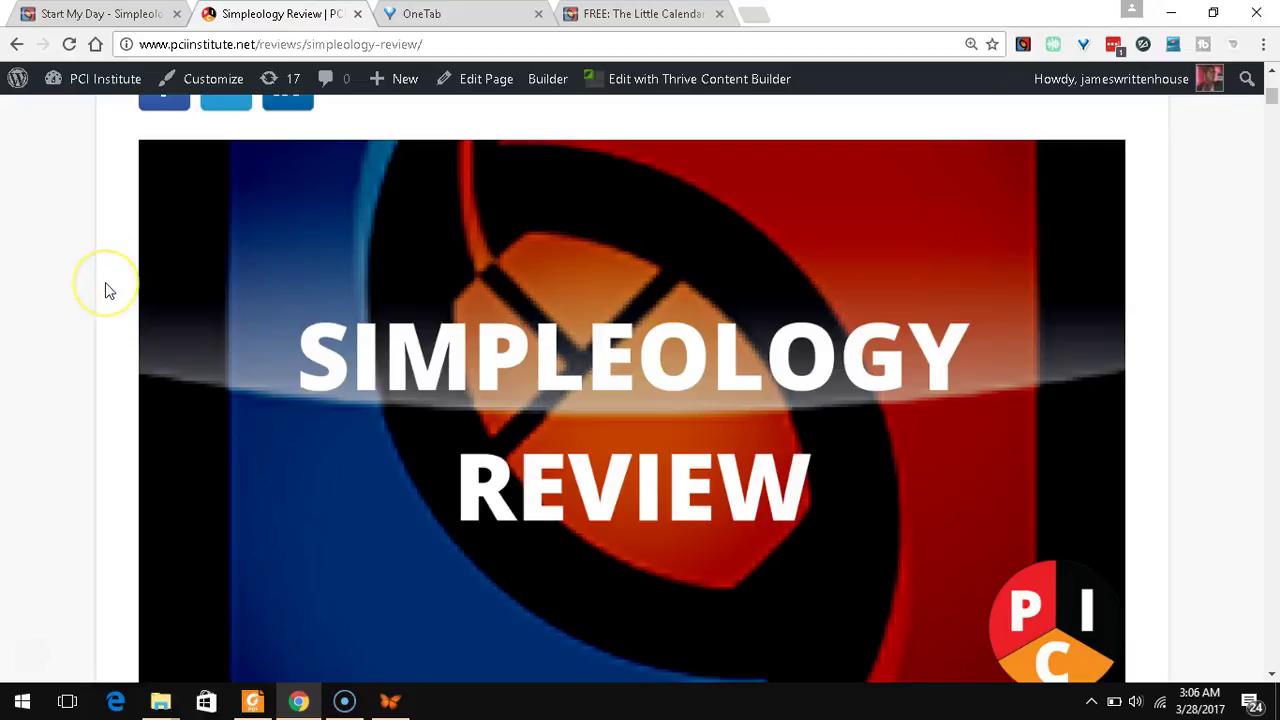
pyautogui.scroll(-3, 105, 282)
pyautogui.scroll(-5, 105, 282)
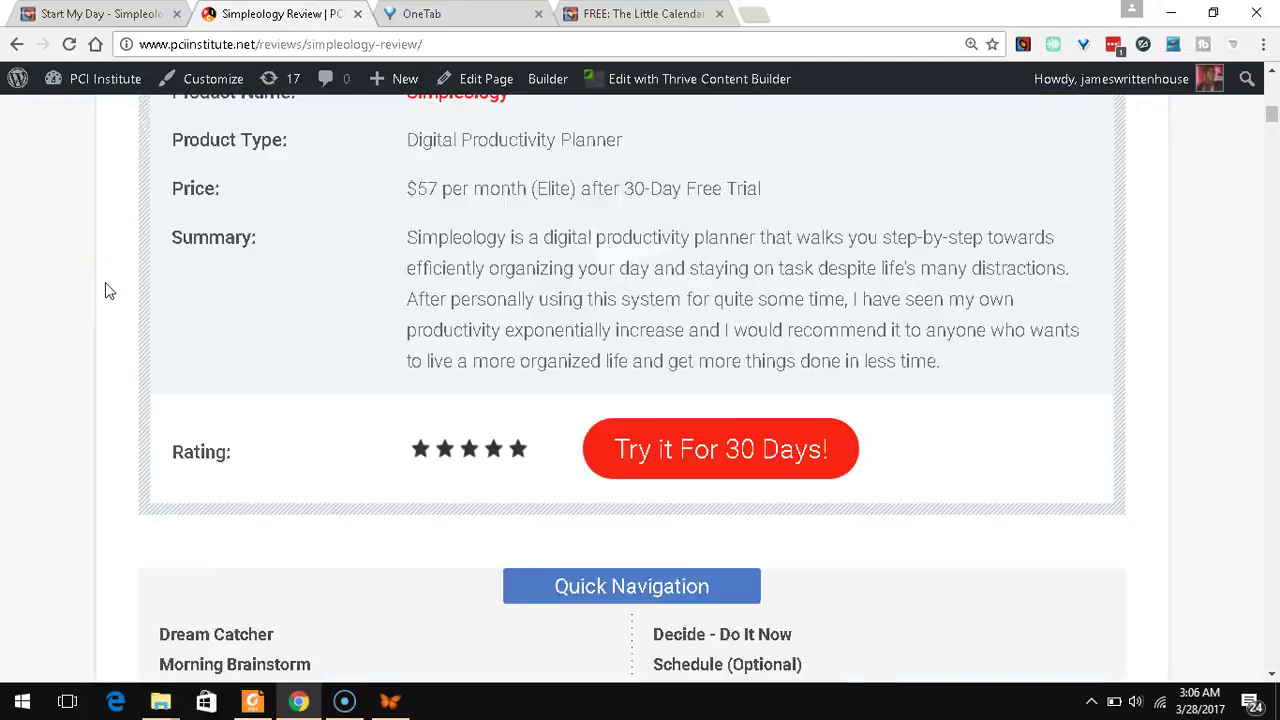
pyautogui.scroll(-15, 105, 283)
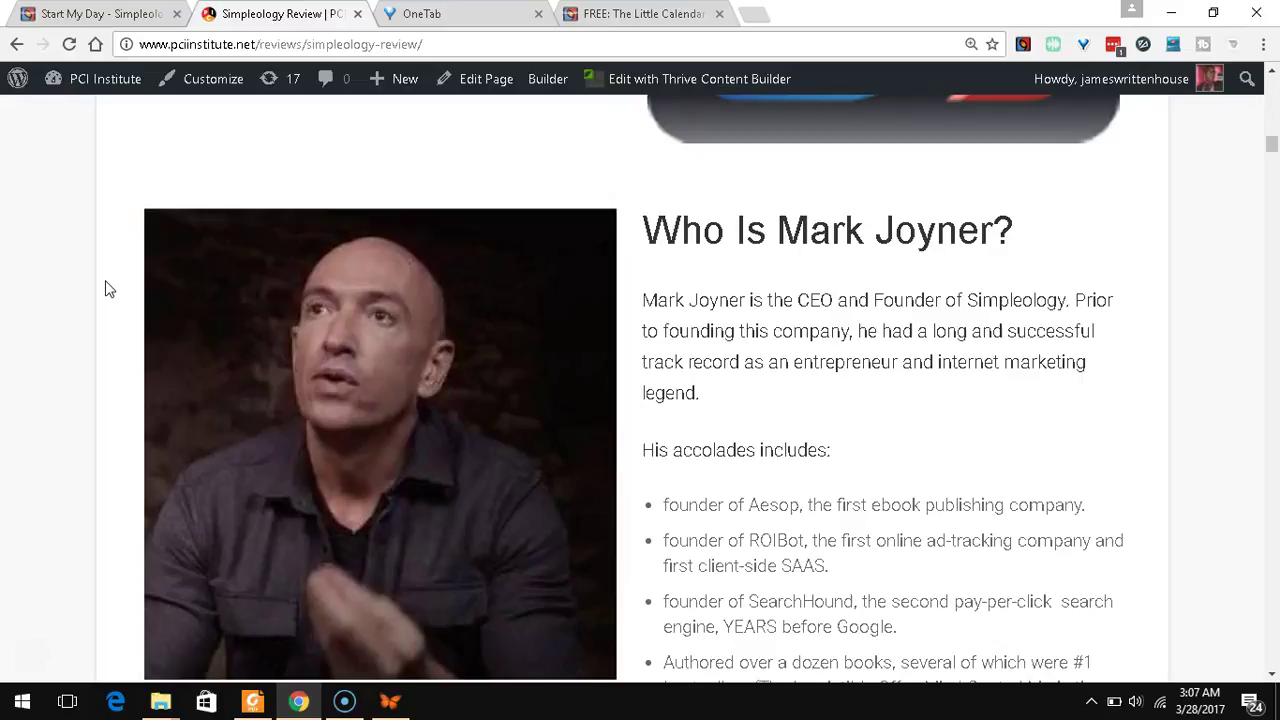
pyautogui.scroll(1, 337, 491)
pyautogui.scroll(-2, 543, 366)
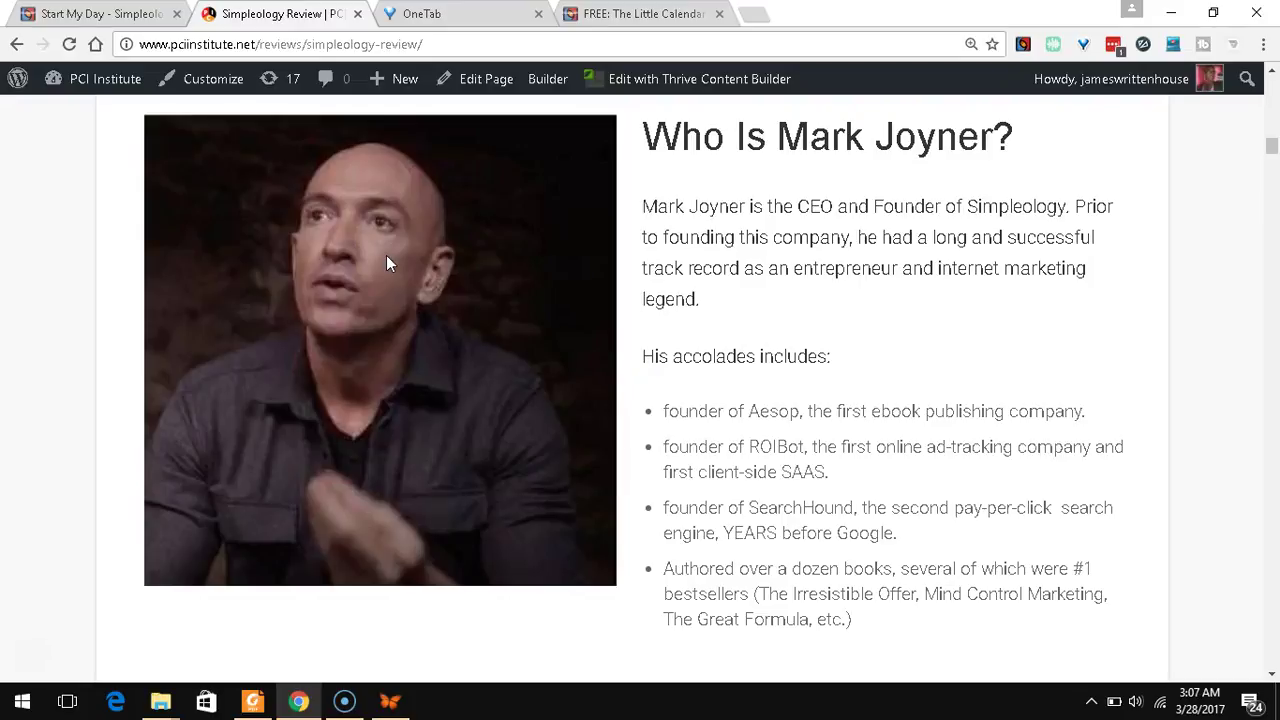
pyautogui.scroll(-4, 388, 258)
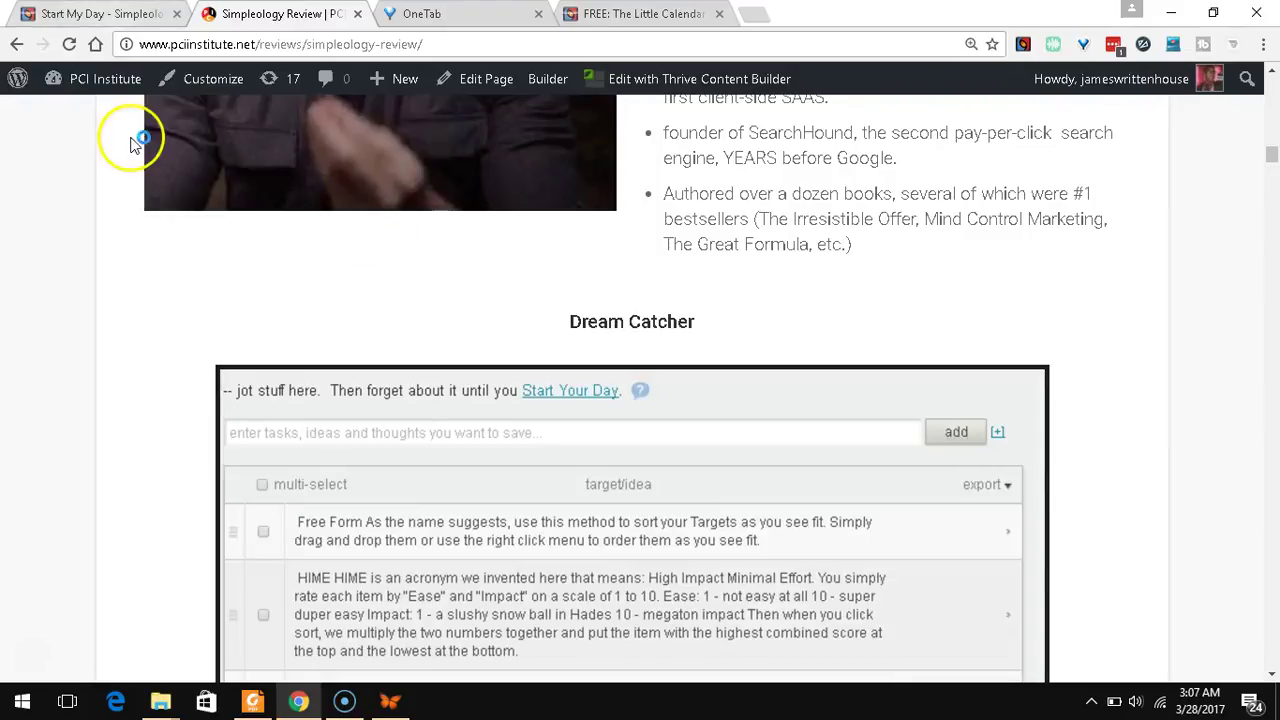
# Step: Switch to the Simpleology planner and open the Morning Brainstorm of Start My Day
pyautogui.click(99, 18)
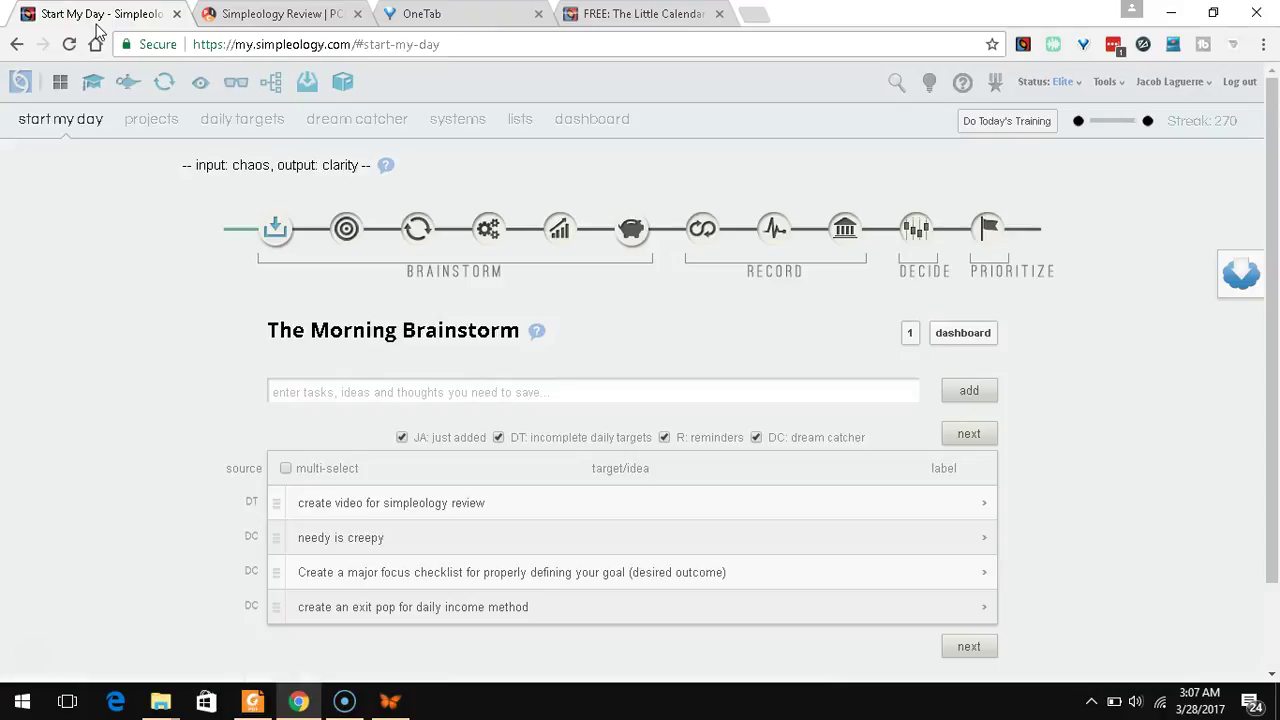
pyautogui.click(63, 121)
pyautogui.scroll(-2, 85, 242)
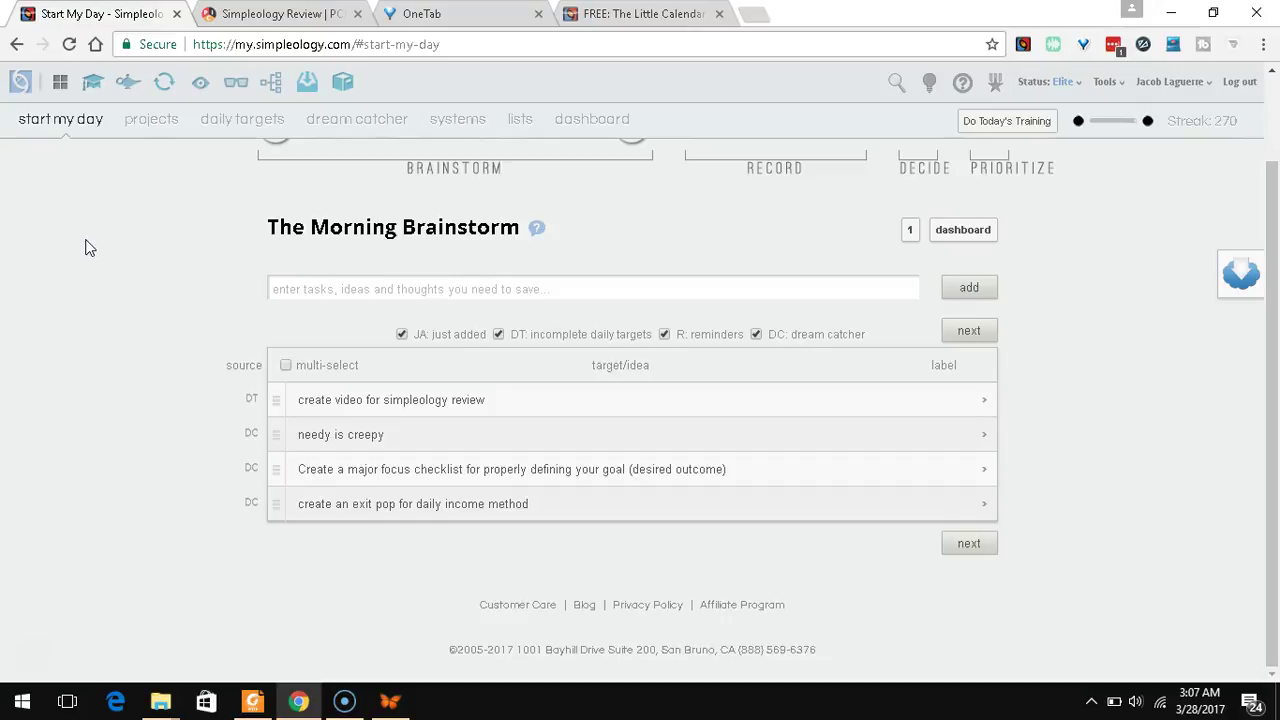
pyautogui.scroll(1, 85, 244)
pyautogui.click(463, 380)
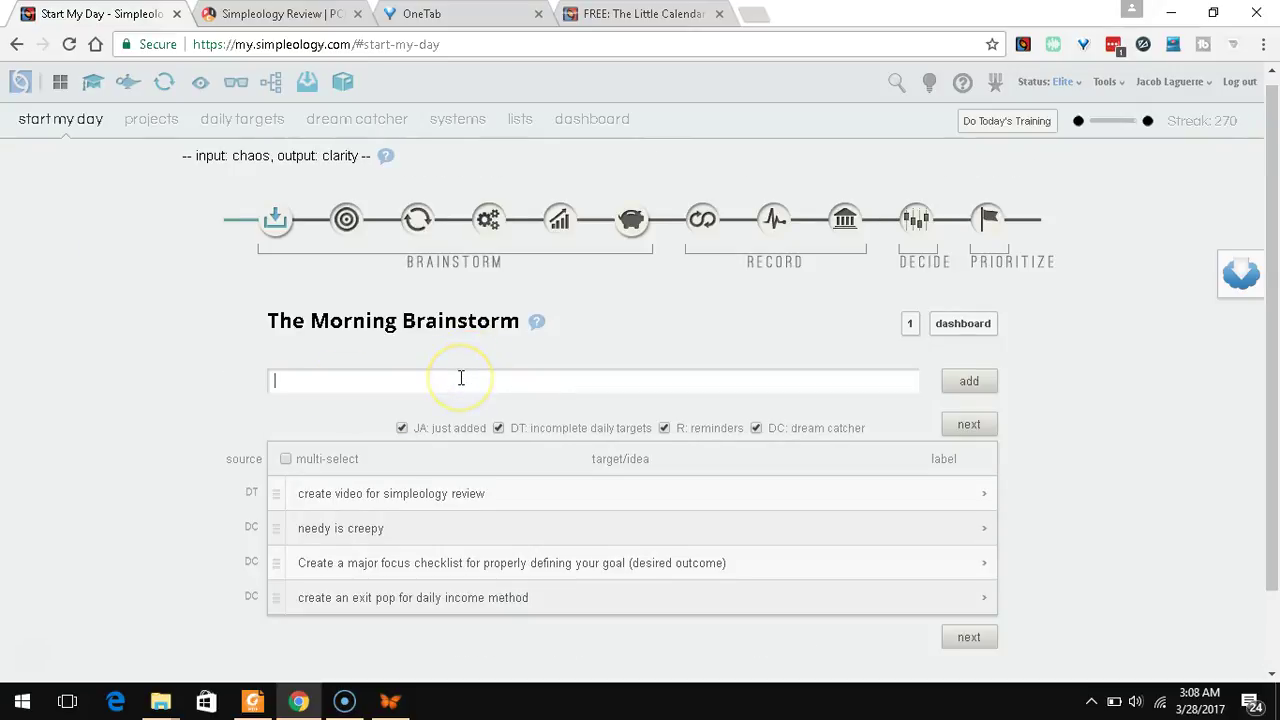
pyautogui.write('lhljhk')
pyautogui.press('BackSpace')
pyautogui.press('BackSpace')
pyautogui.press('BackSpace')
pyautogui.press('BackSpace')
pyautogui.press('BackSpace')
pyautogui.press('BackSpace')
# Step: Advance from the Morning Brainstorm to Stay Focused and view the medium-term and long-term focus goals
pyautogui.click(986, 427)
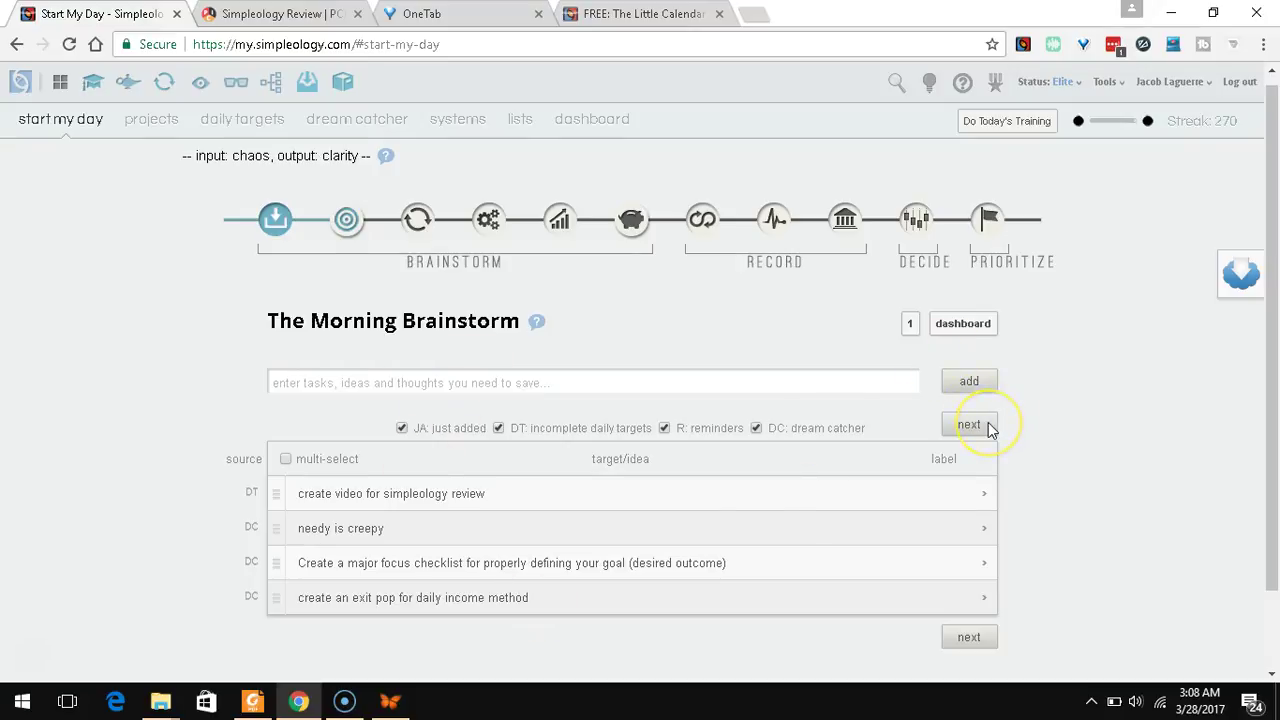
pyautogui.scroll(-1, 120, 346)
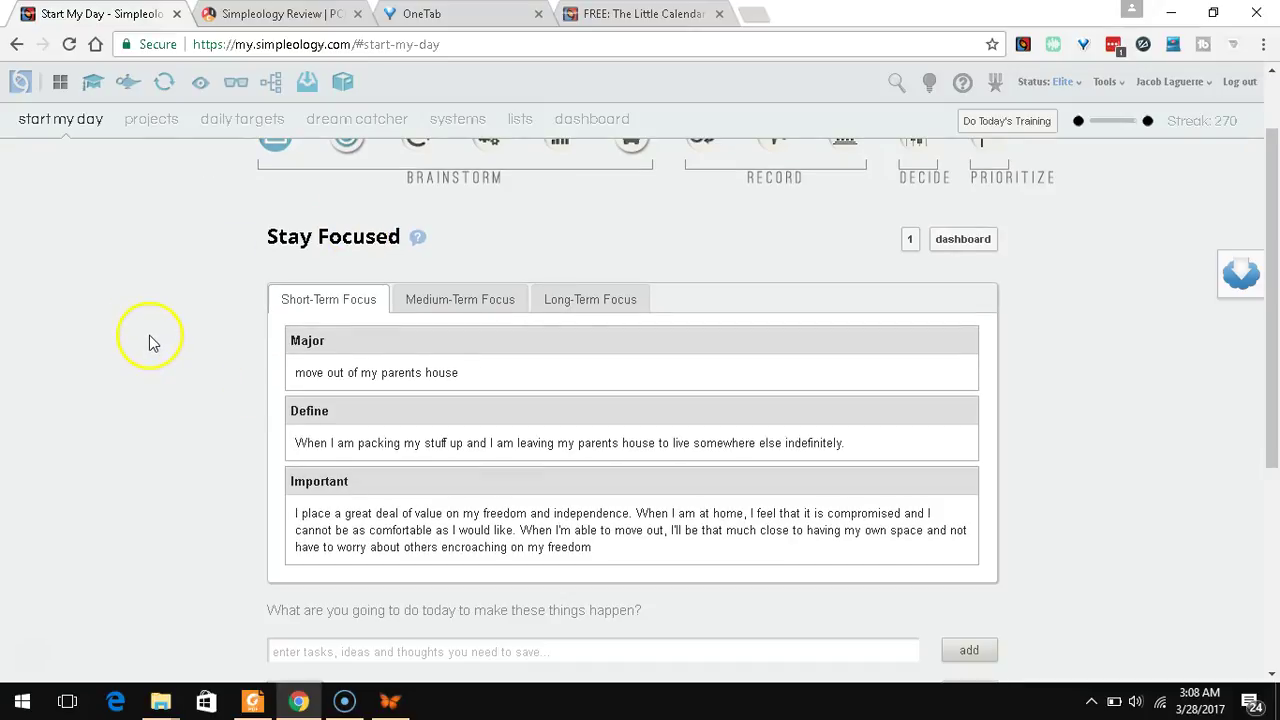
pyautogui.scroll(-1, 150, 342)
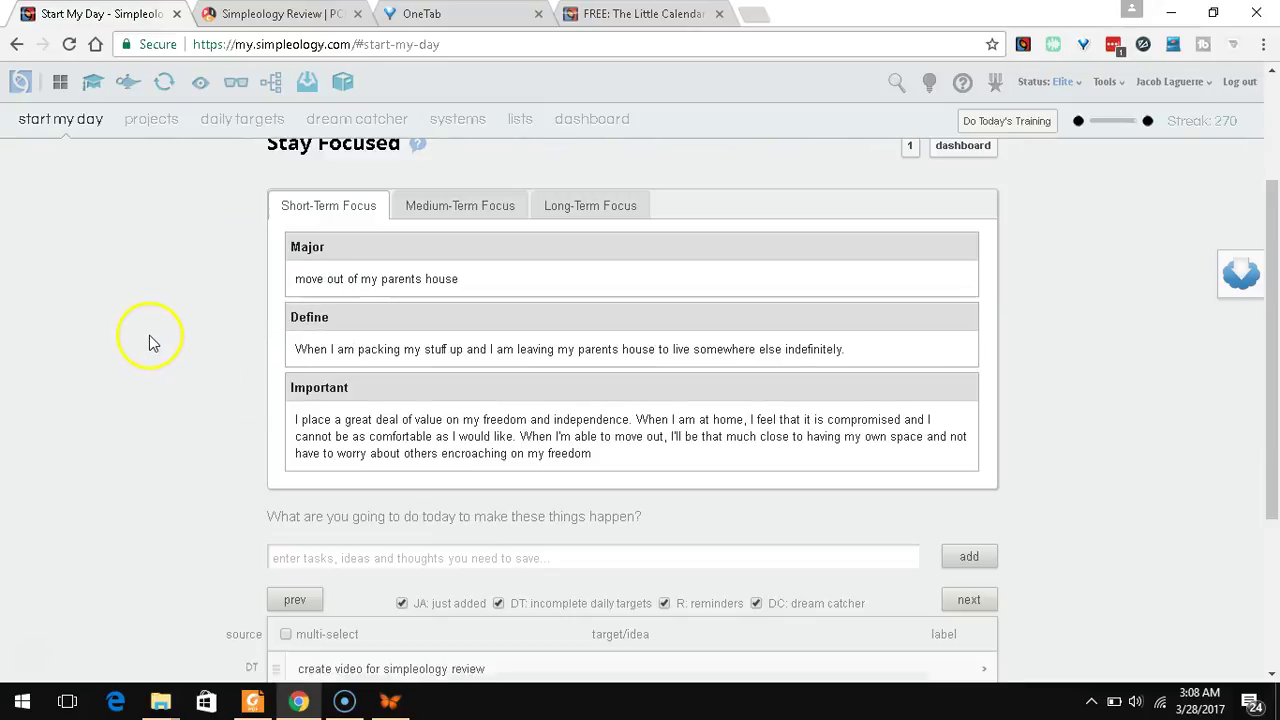
pyautogui.click(504, 212)
pyautogui.click(578, 215)
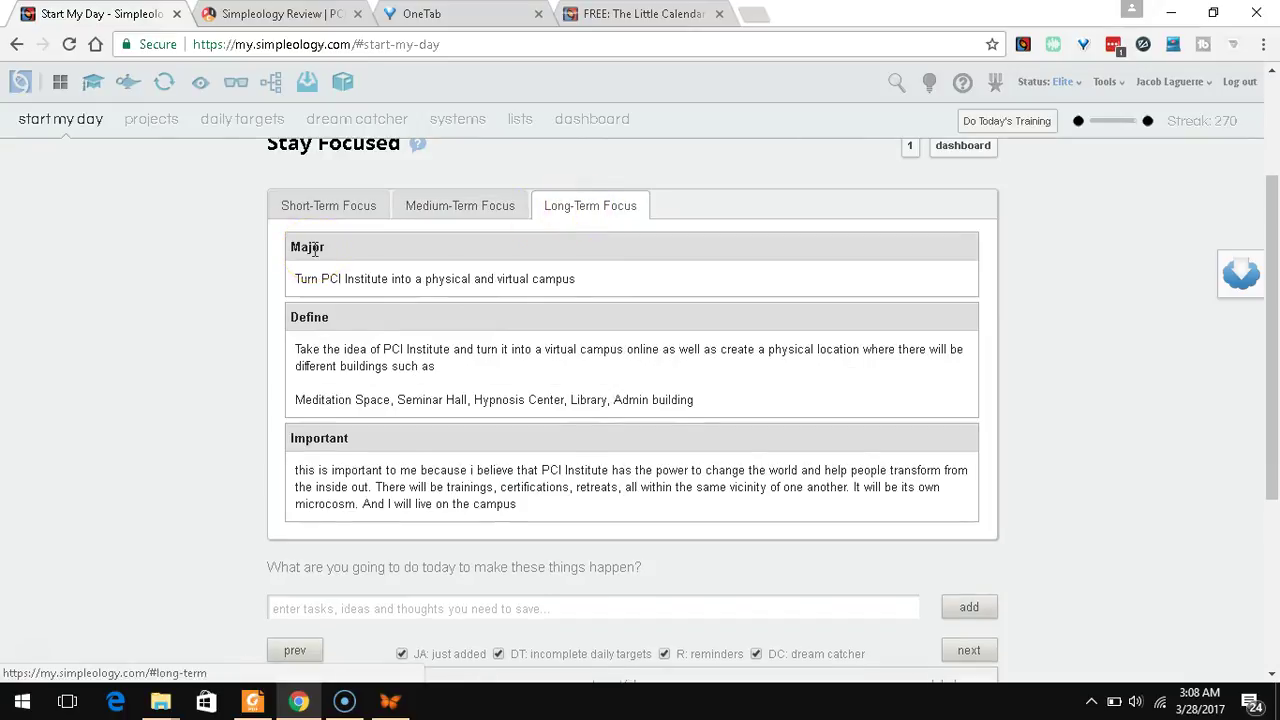
pyautogui.scroll(2, 314, 250)
pyautogui.scroll(-1, 314, 250)
# Step: Review the short-term focus goal again, and the long-term focus goal along with the brainstorm list below it
pyautogui.click(299, 307)
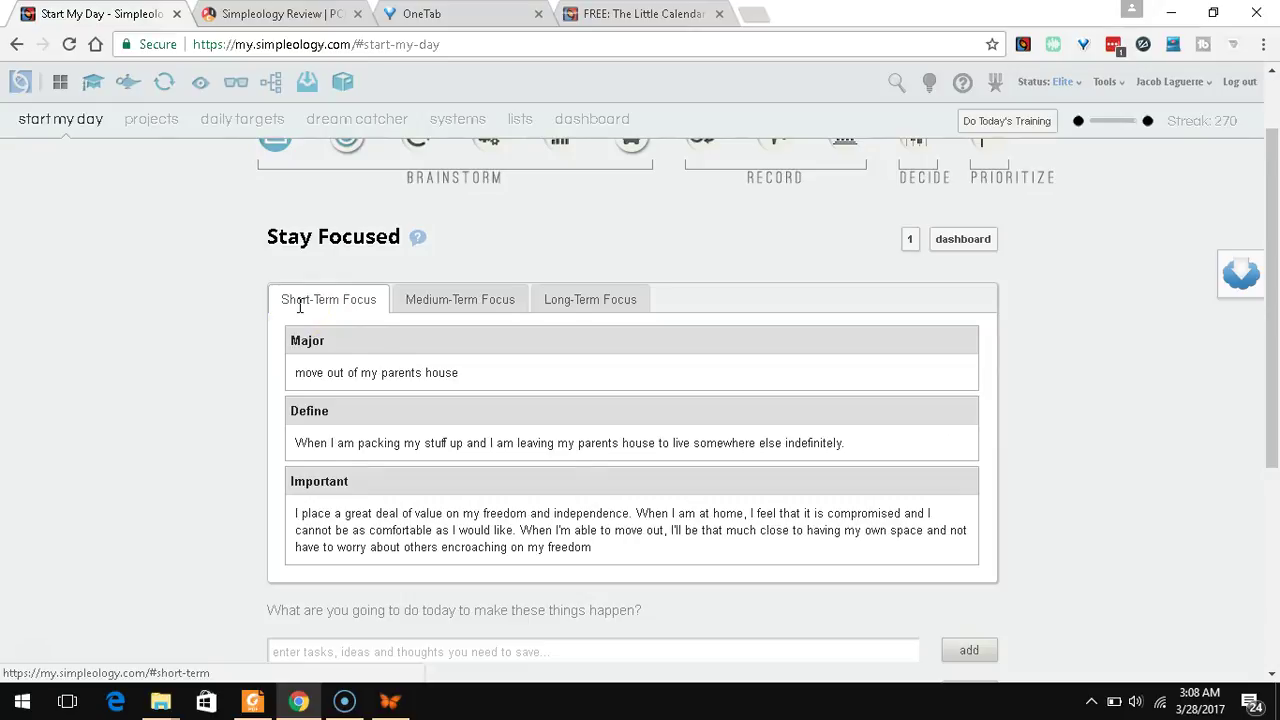
pyautogui.click(440, 318)
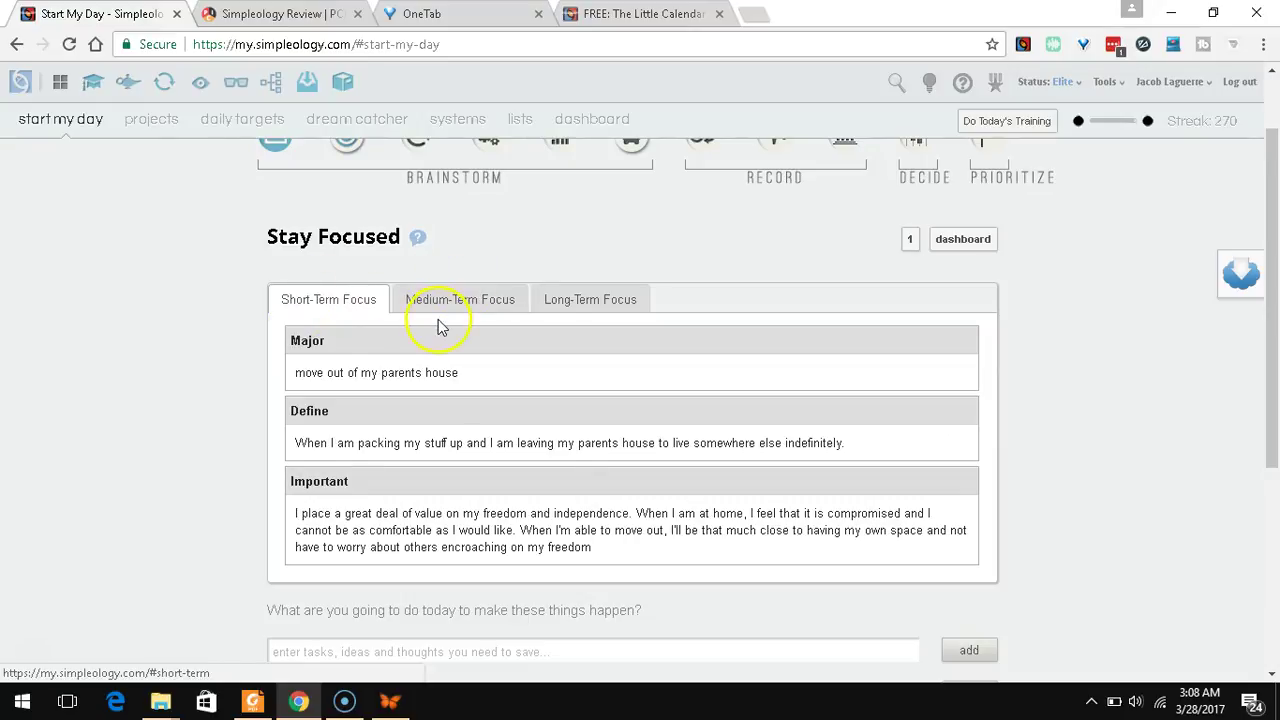
pyautogui.click(586, 299)
pyautogui.scroll(-3, 405, 318)
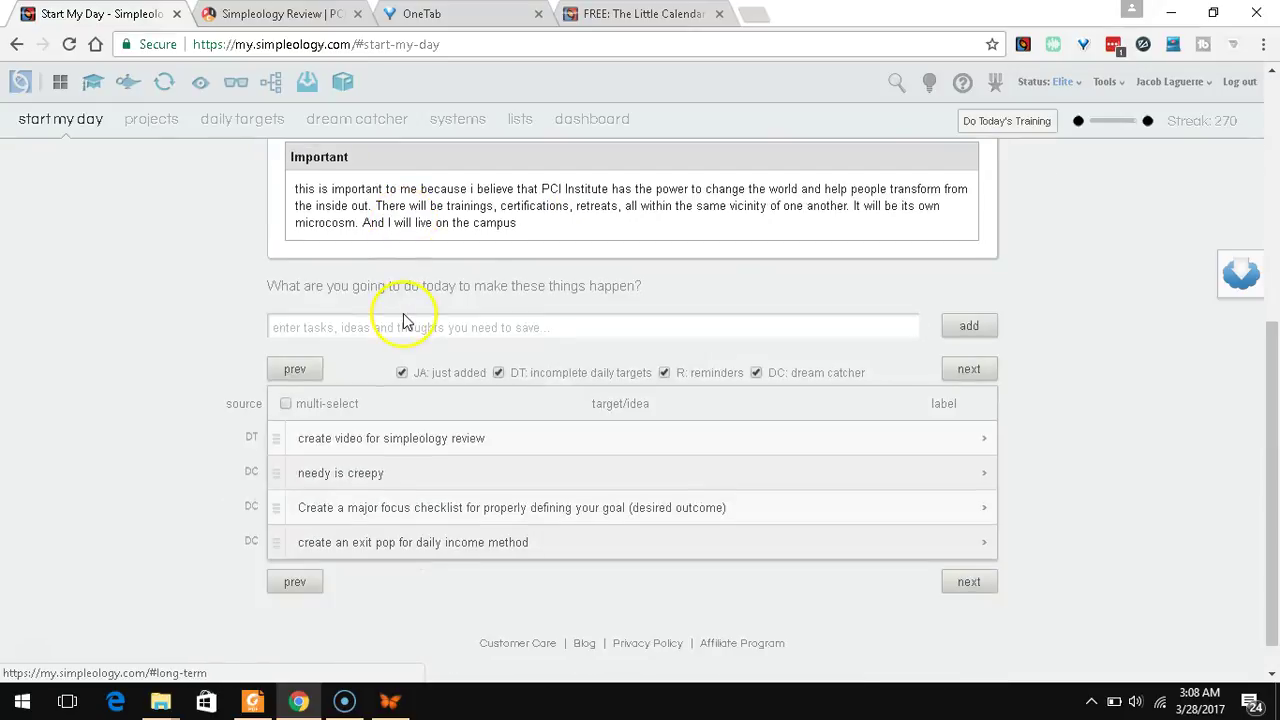
pyautogui.scroll(2, 403, 313)
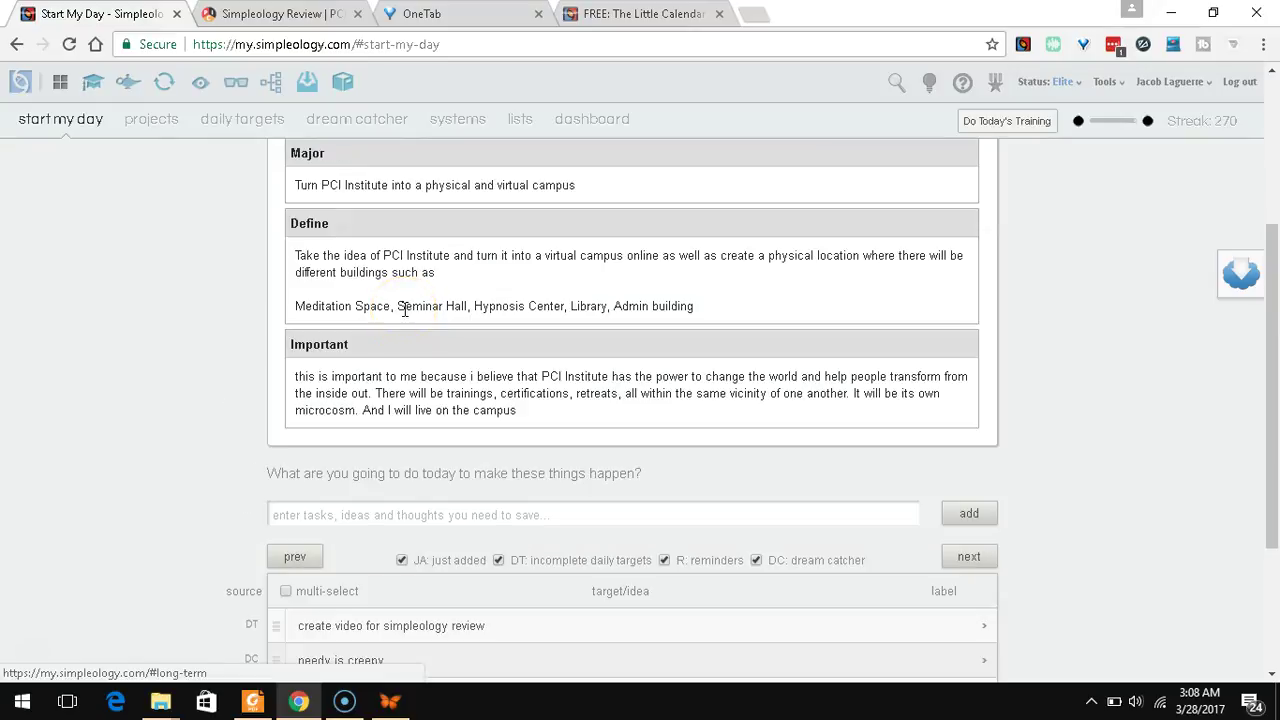
pyautogui.scroll(1, 405, 310)
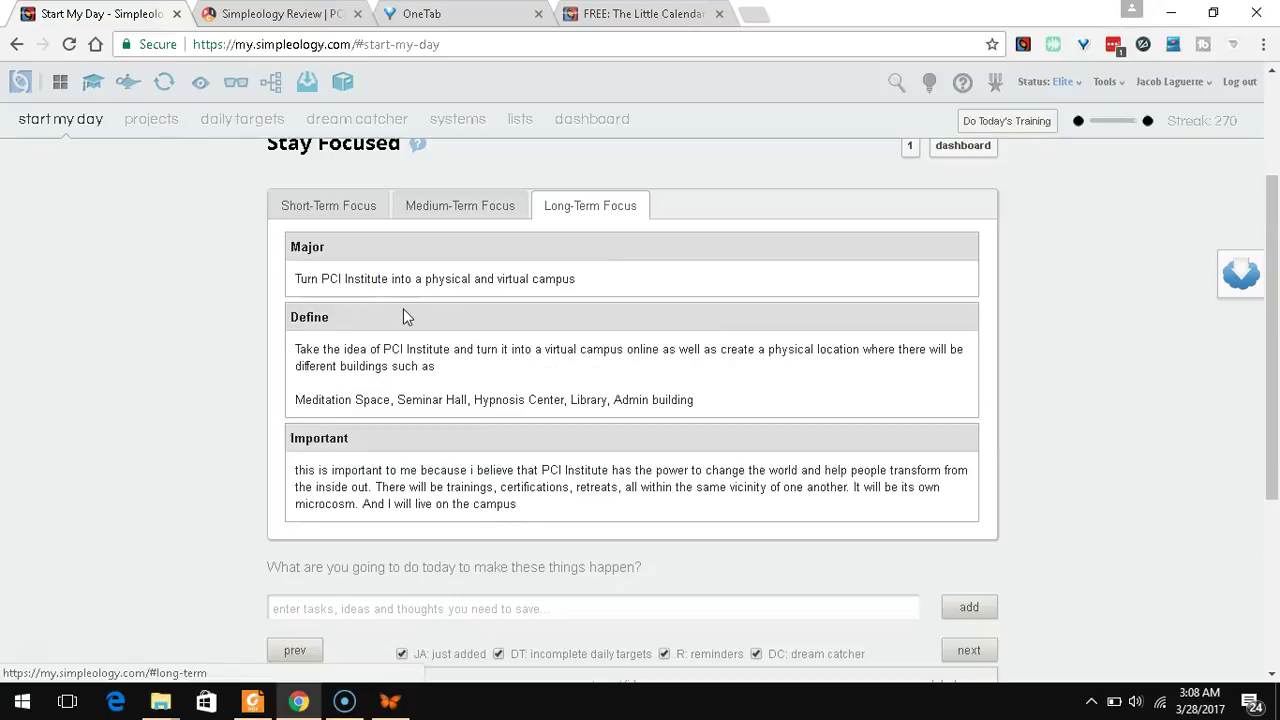
pyautogui.scroll(2, 403, 316)
pyautogui.scroll(-6, 403, 318)
pyautogui.click(658, 418)
# Step: Advance to Recurring Tasks, copy "Read for 15-20 minutes" to the brainstorm list and check the list for it
pyautogui.click(969, 582)
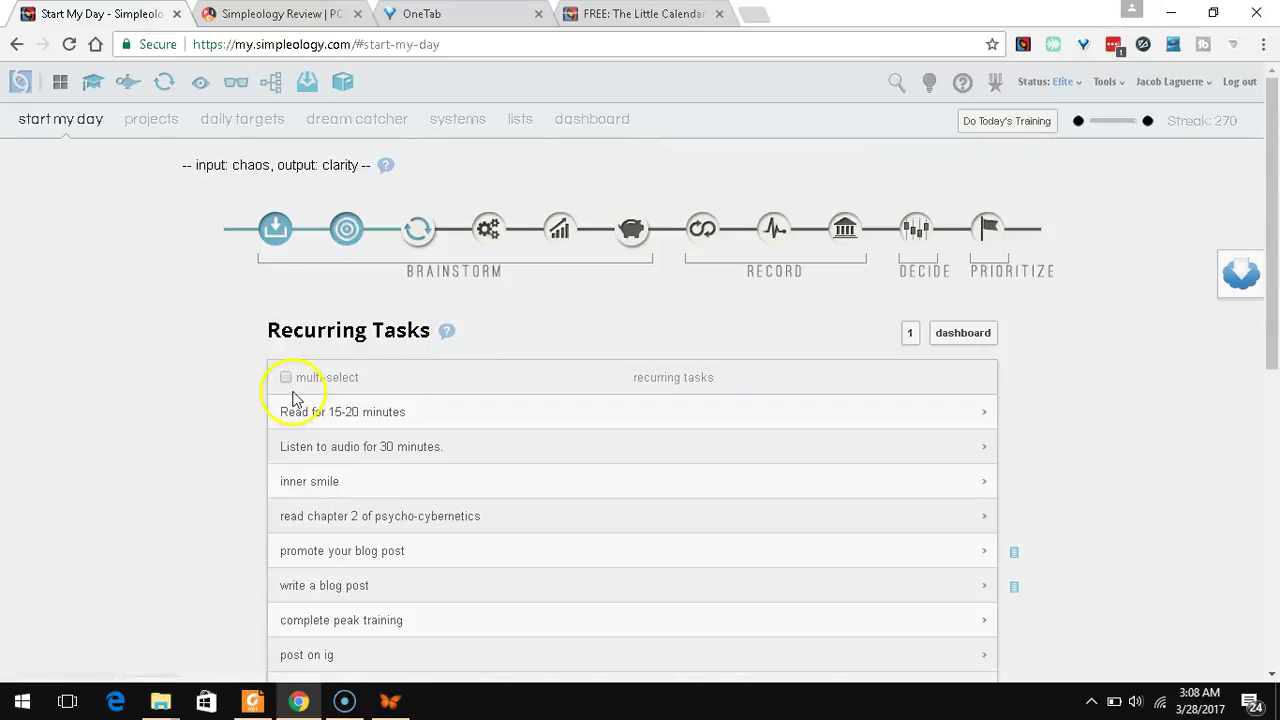
pyautogui.scroll(-2, 288, 396)
pyautogui.click(292, 398)
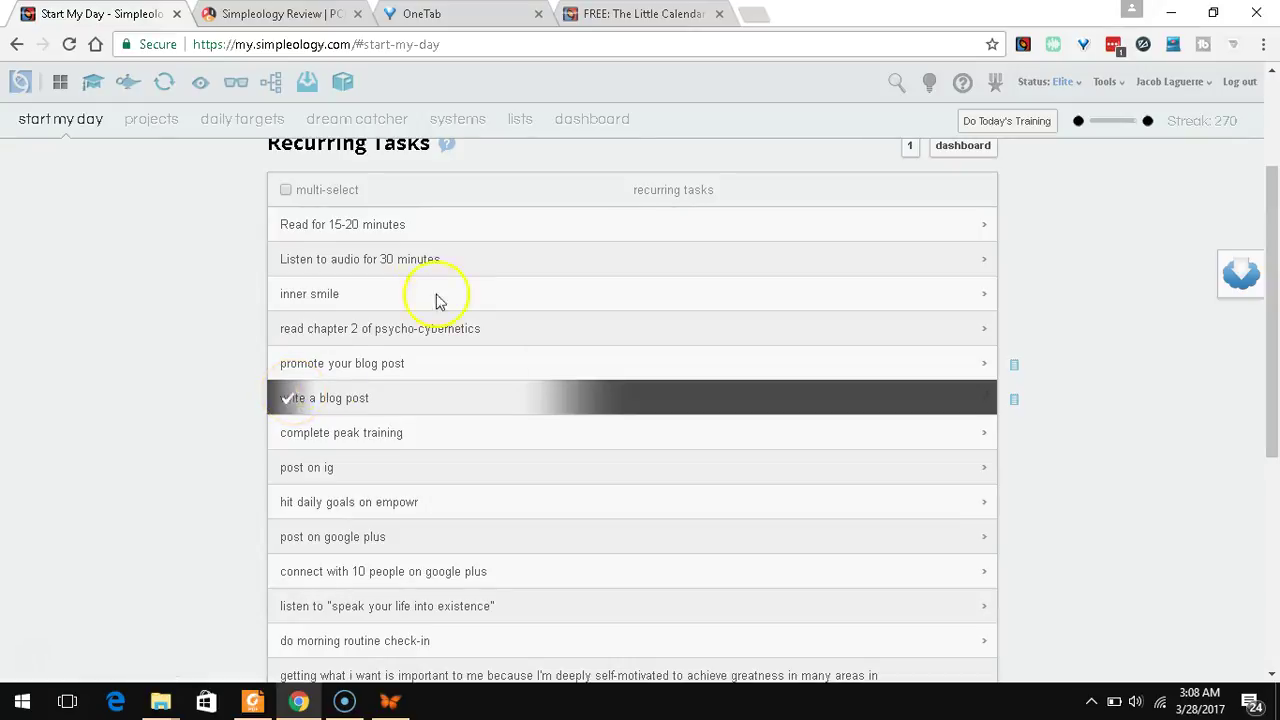
pyautogui.click(388, 236)
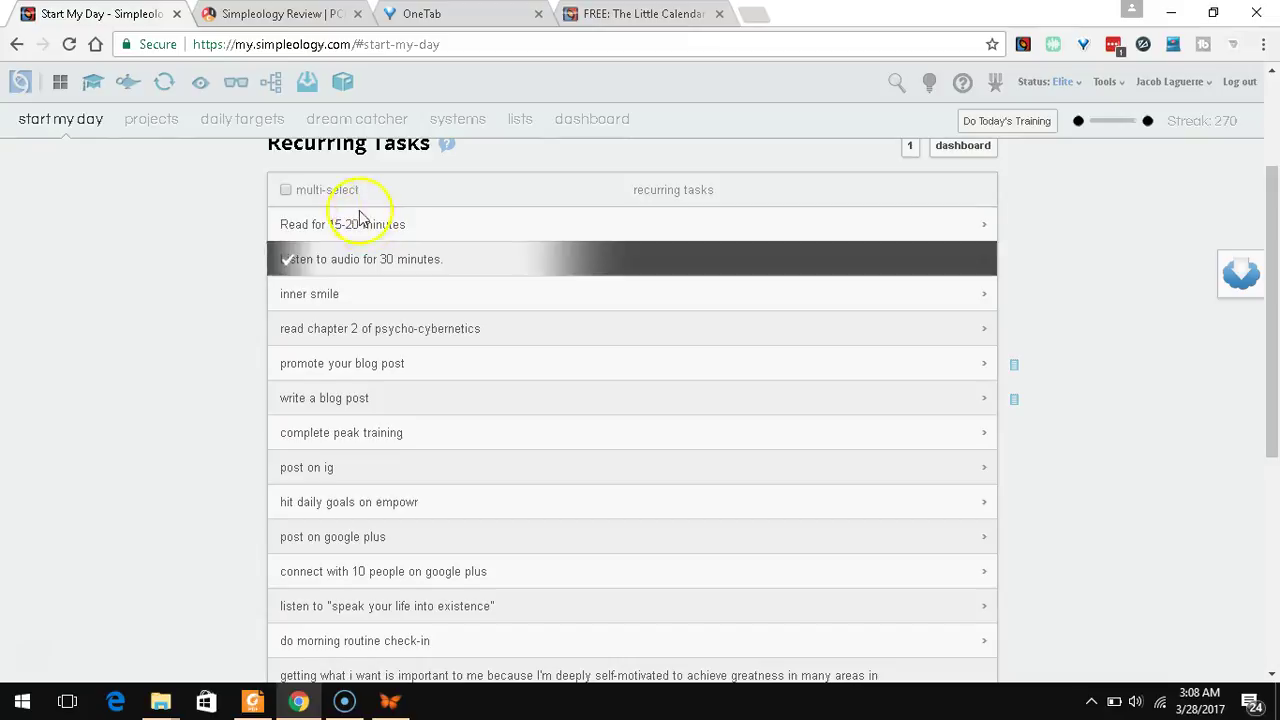
pyautogui.click(276, 238)
pyautogui.scroll(-5, 230, 300)
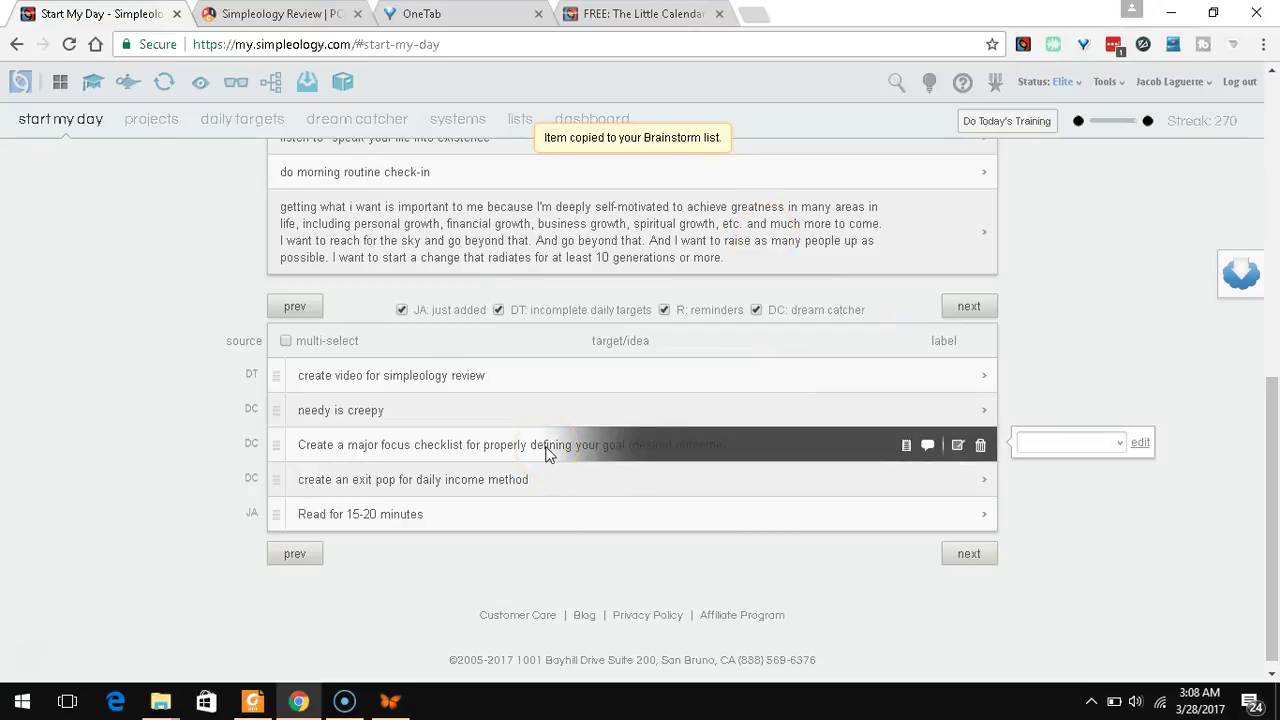
pyautogui.scroll(10, 555, 440)
pyautogui.scroll(1, 563, 430)
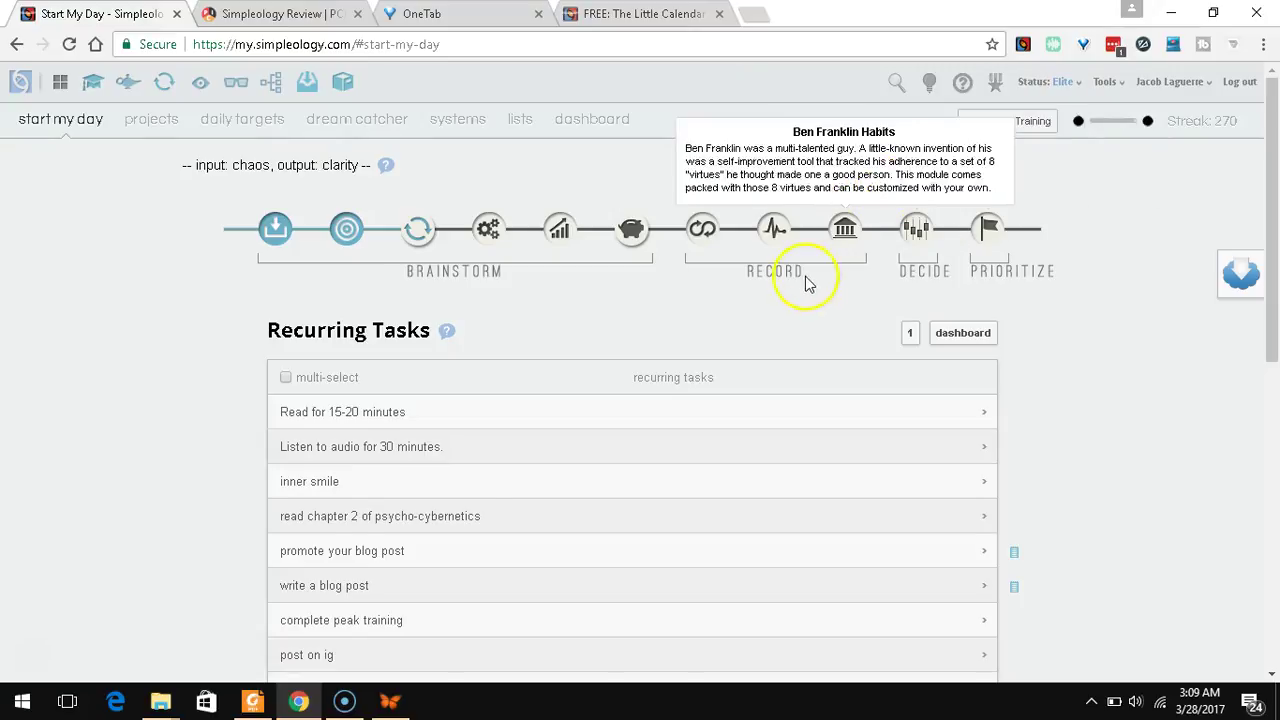
# Step: Advance to Review Your Systems and look over the March 2017 systems calendar
pyautogui.scroll(-5, 805, 276)
pyautogui.click(970, 496)
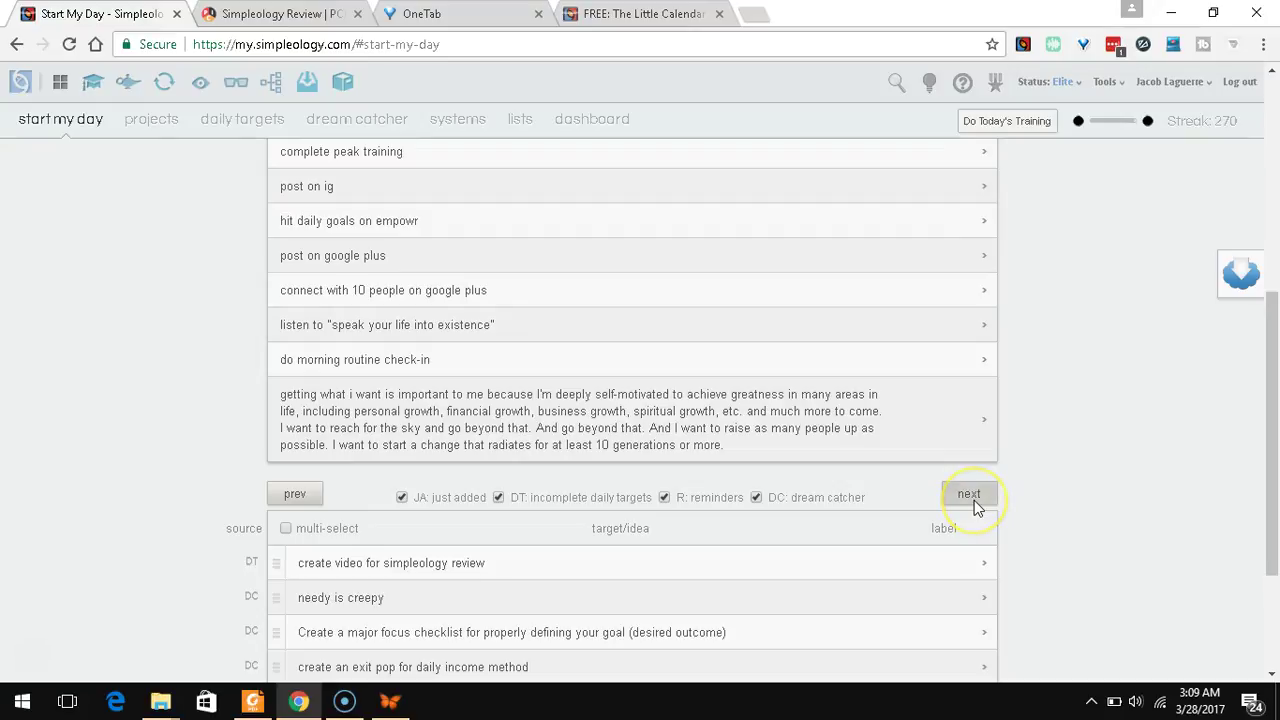
pyautogui.click(541, 277)
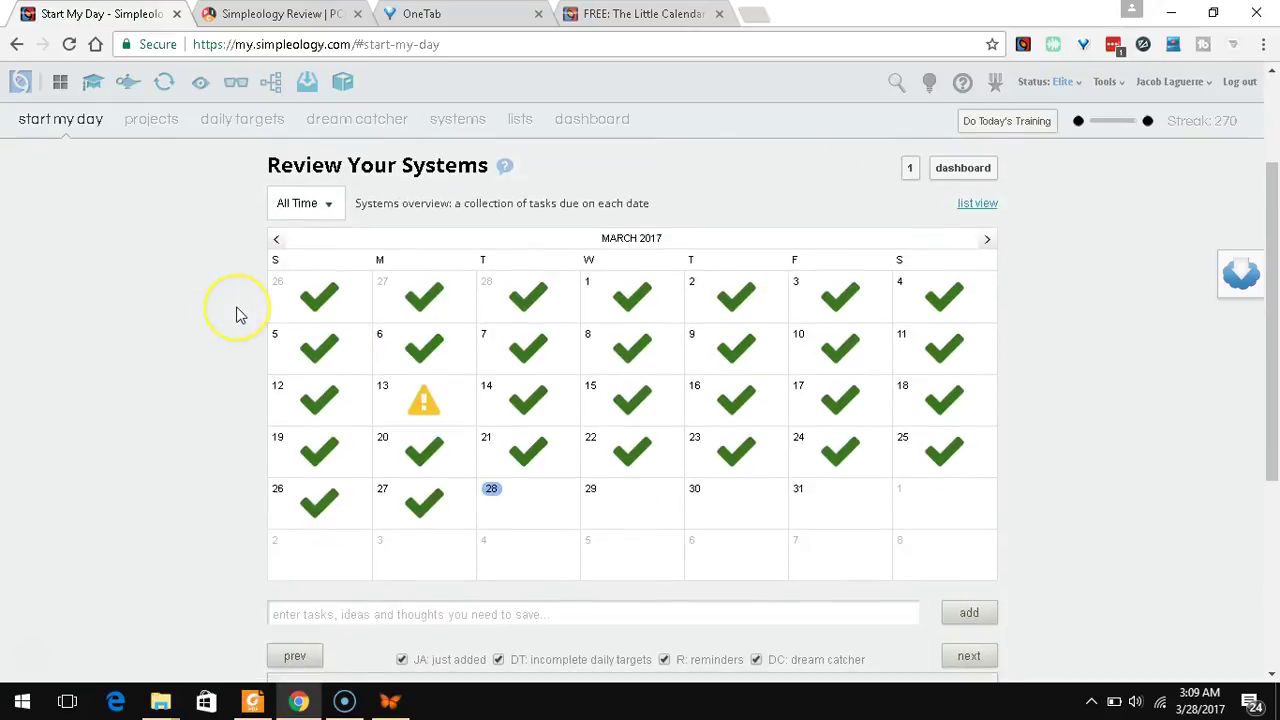
pyautogui.scroll(-2, 237, 315)
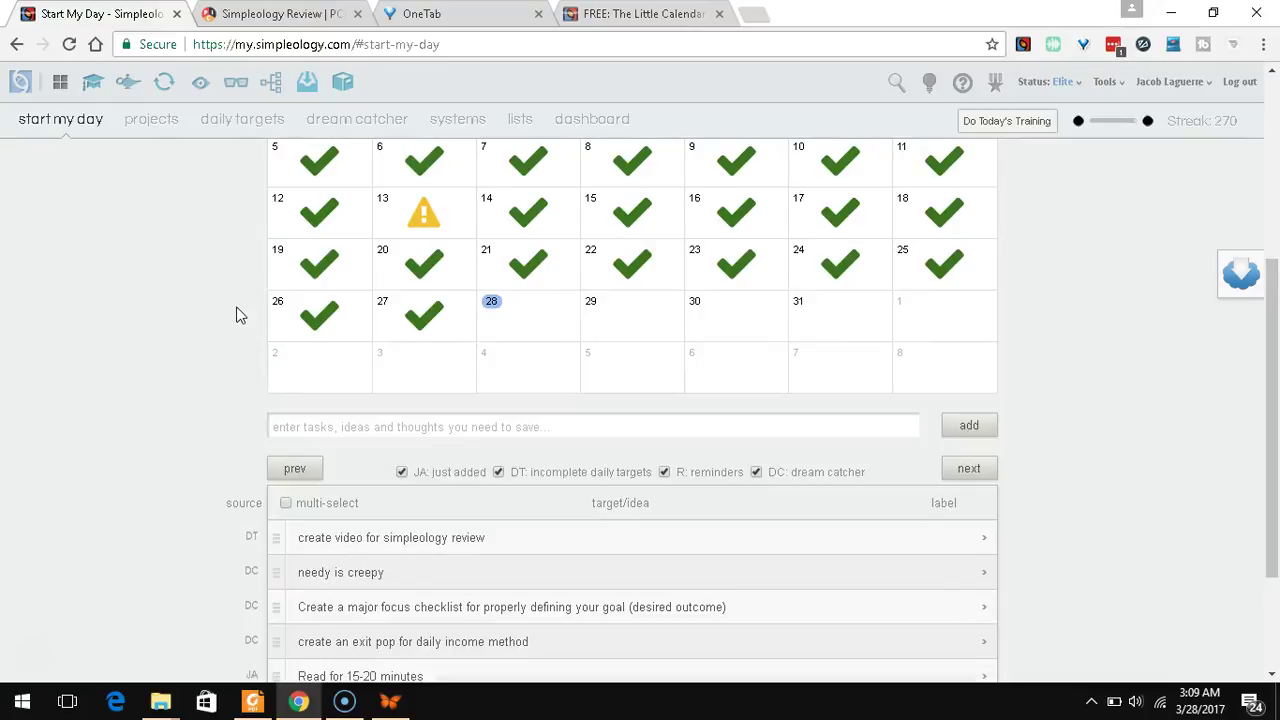
# Step: View the systems with tasks due on Mar 27 2017, close their details and return to the calendar
pyautogui.moveTo(372, 326); pyautogui.dragTo(415, 320)
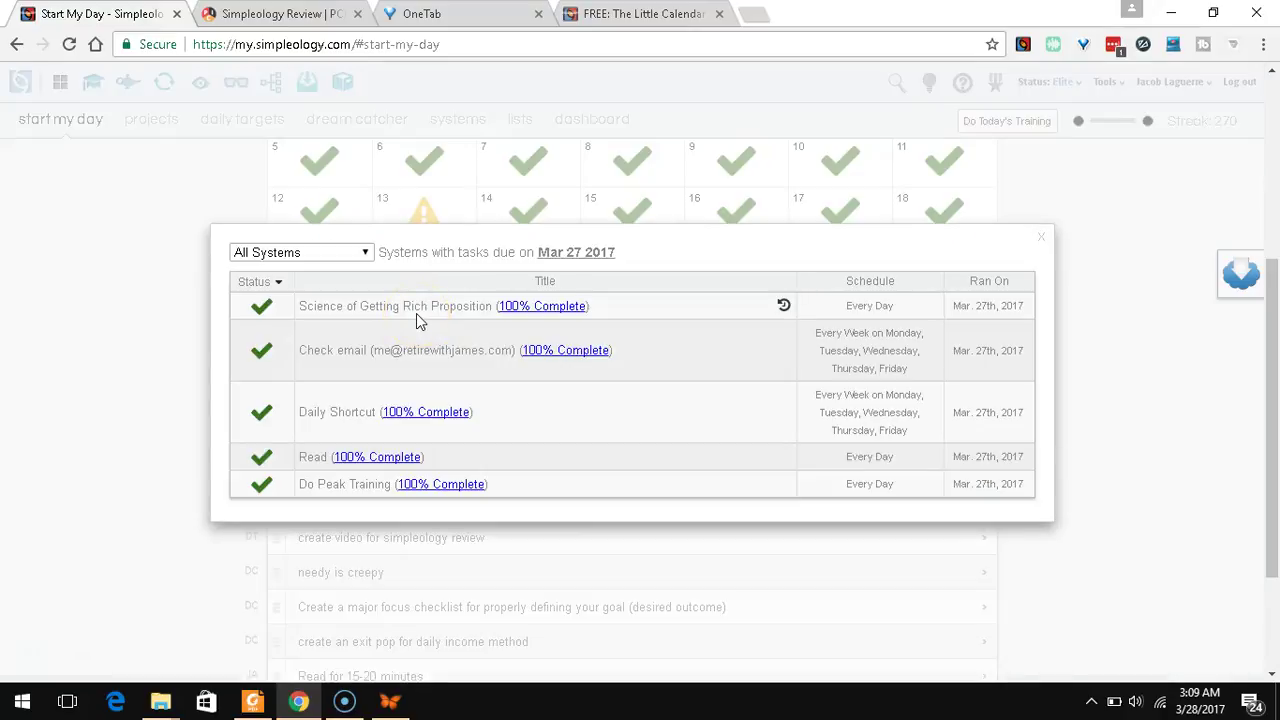
pyautogui.moveTo(416, 398)
pyautogui.mouseDown()
pyautogui.moveTo(263, 409)
pyautogui.moveTo(183, 385)
pyautogui.mouseUp()
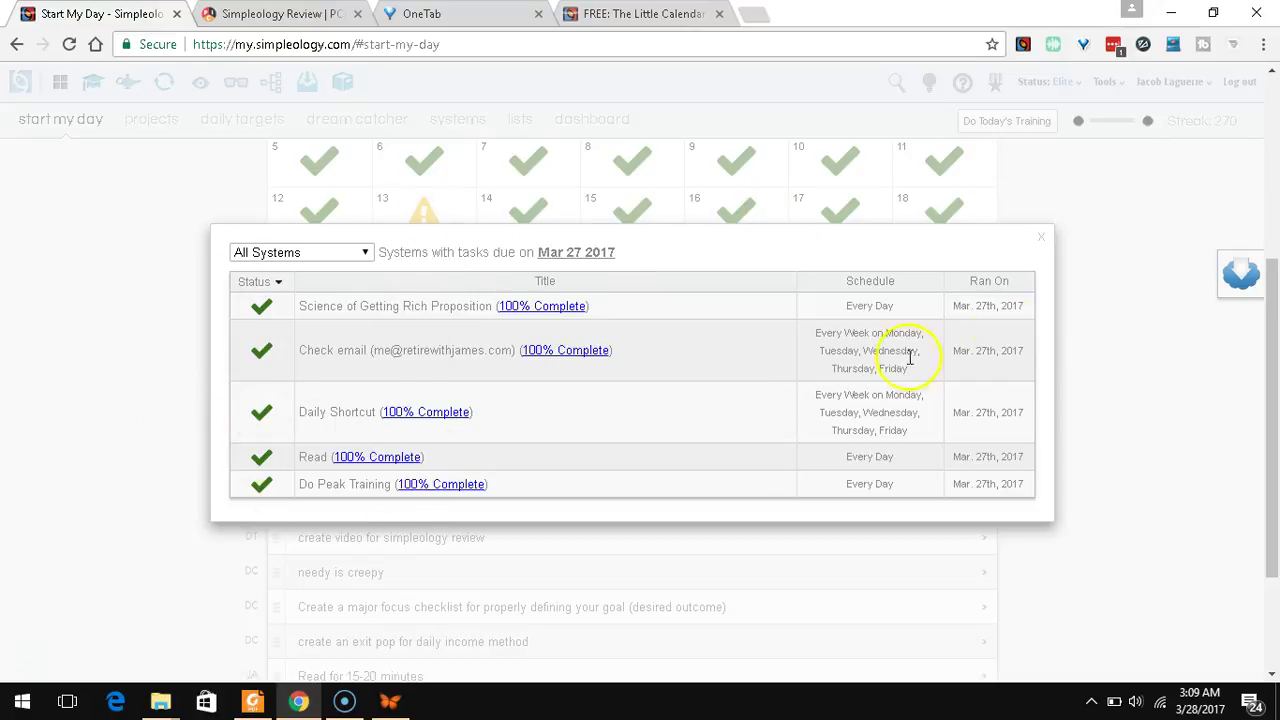
pyautogui.click(1046, 244)
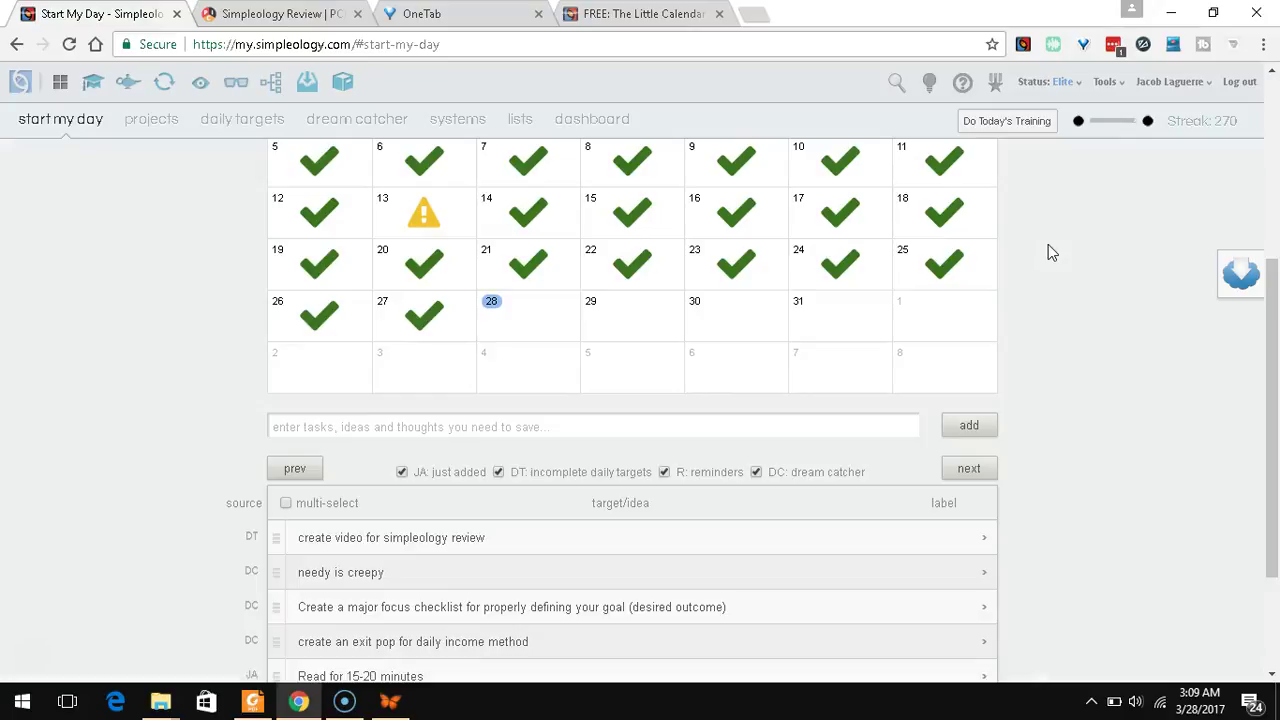
pyautogui.scroll(1, 1048, 250)
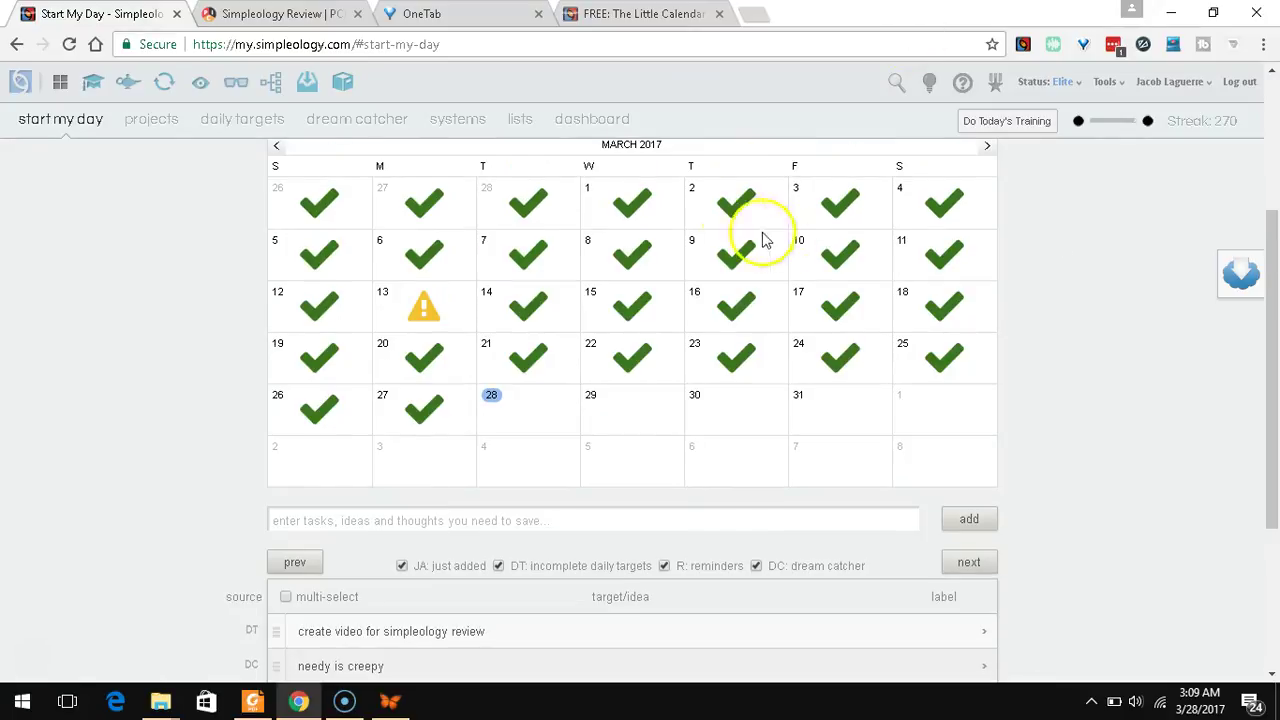
pyautogui.scroll(-2, 600, 543)
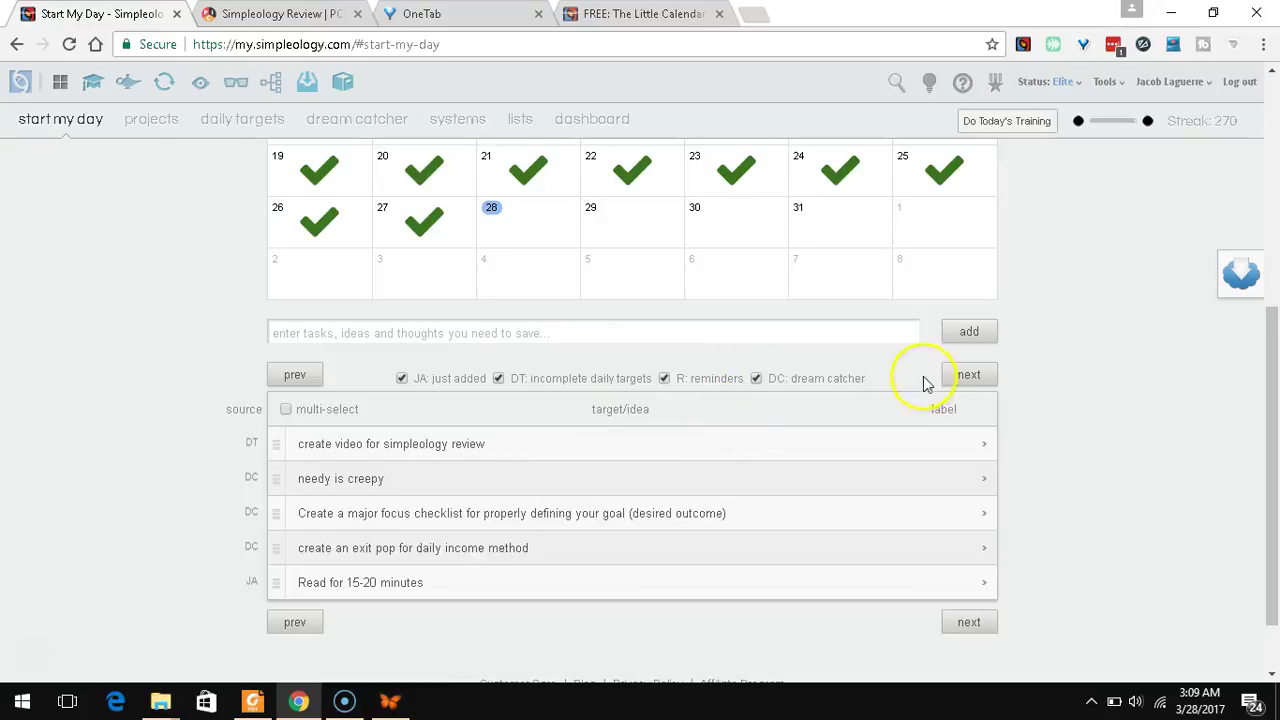
# Step: Advance to the Business Growth module and review the B.H.A.G. and F.I.R.E. rank under Review Your Goals
pyautogui.click(968, 378)
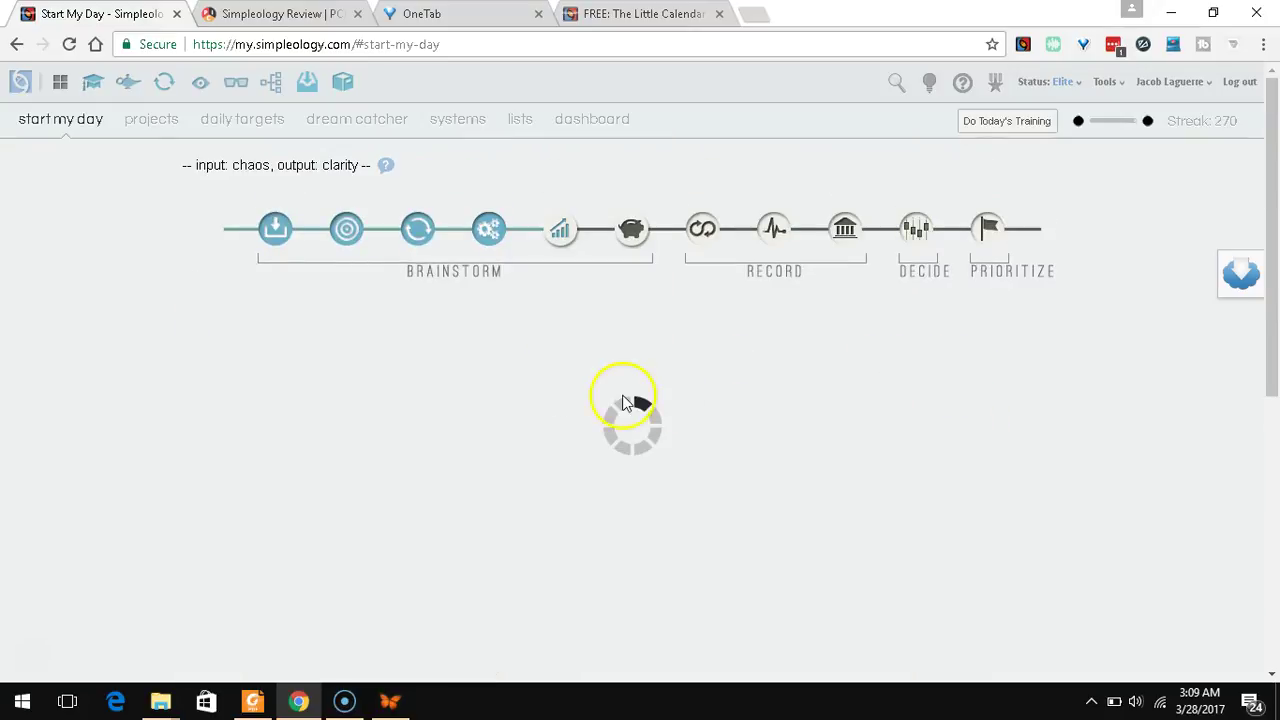
pyautogui.scroll(-1, 218, 358)
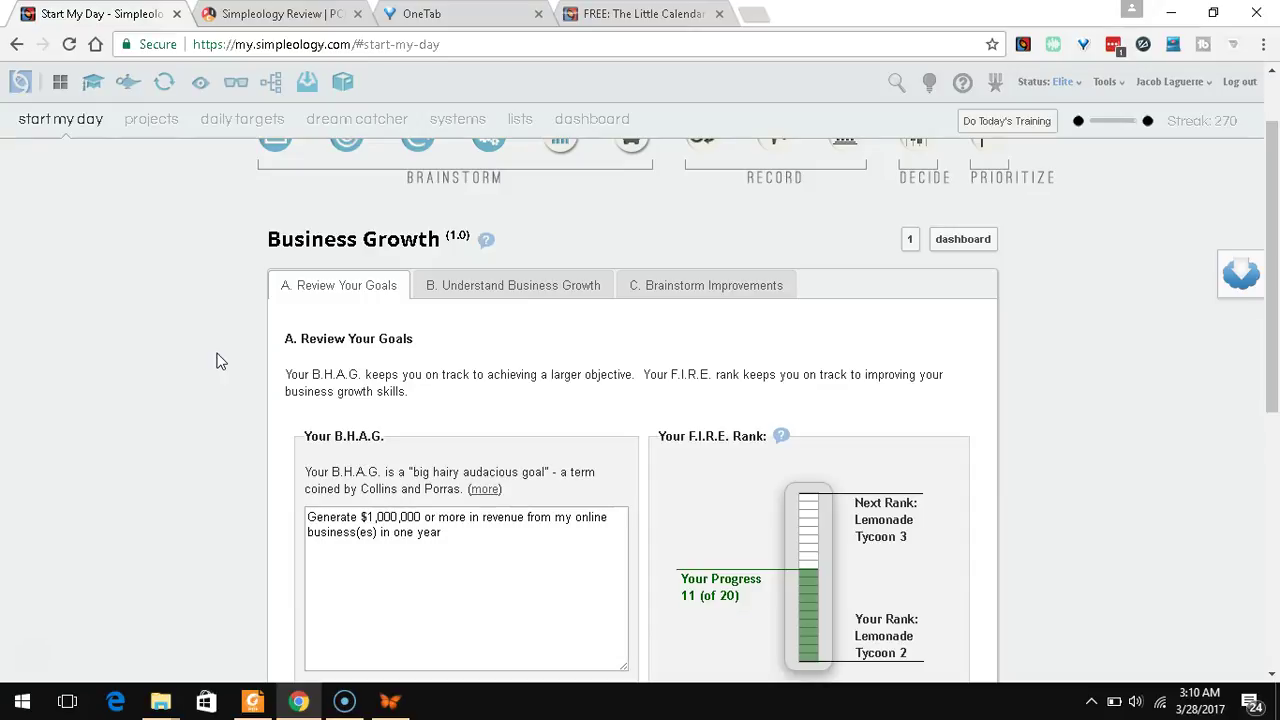
pyautogui.scroll(-1, 220, 361)
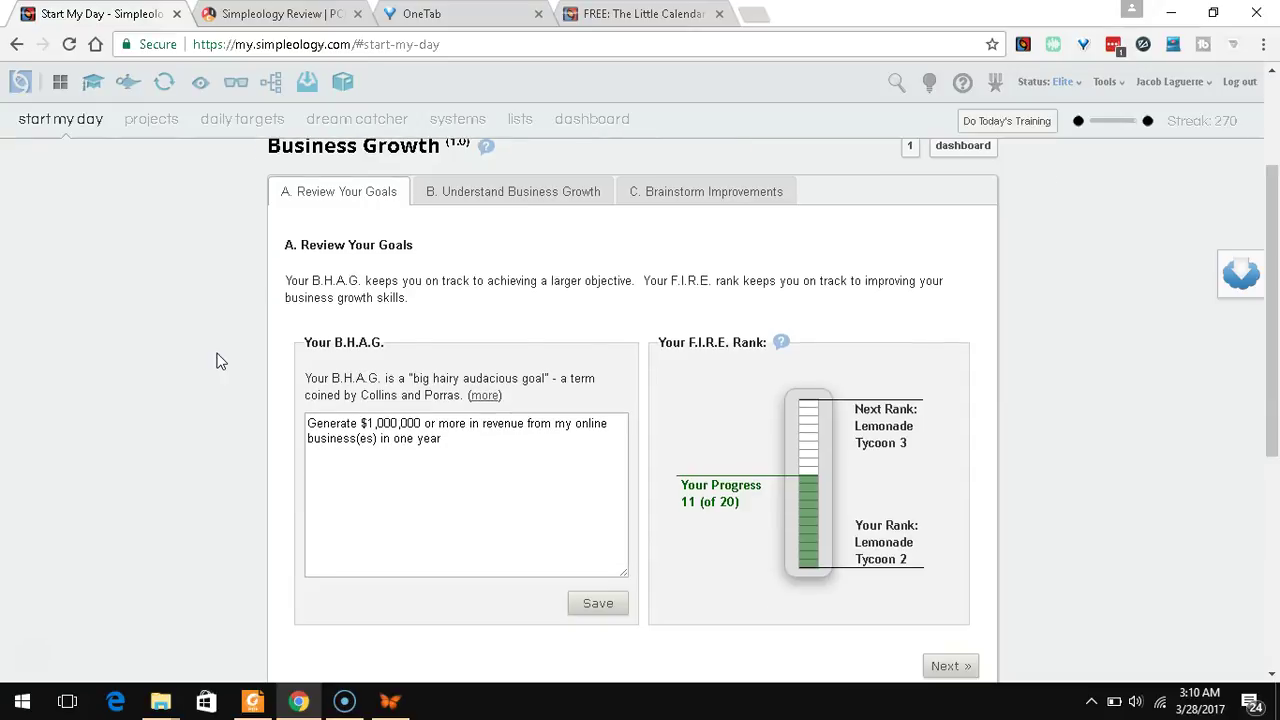
pyautogui.click(493, 437)
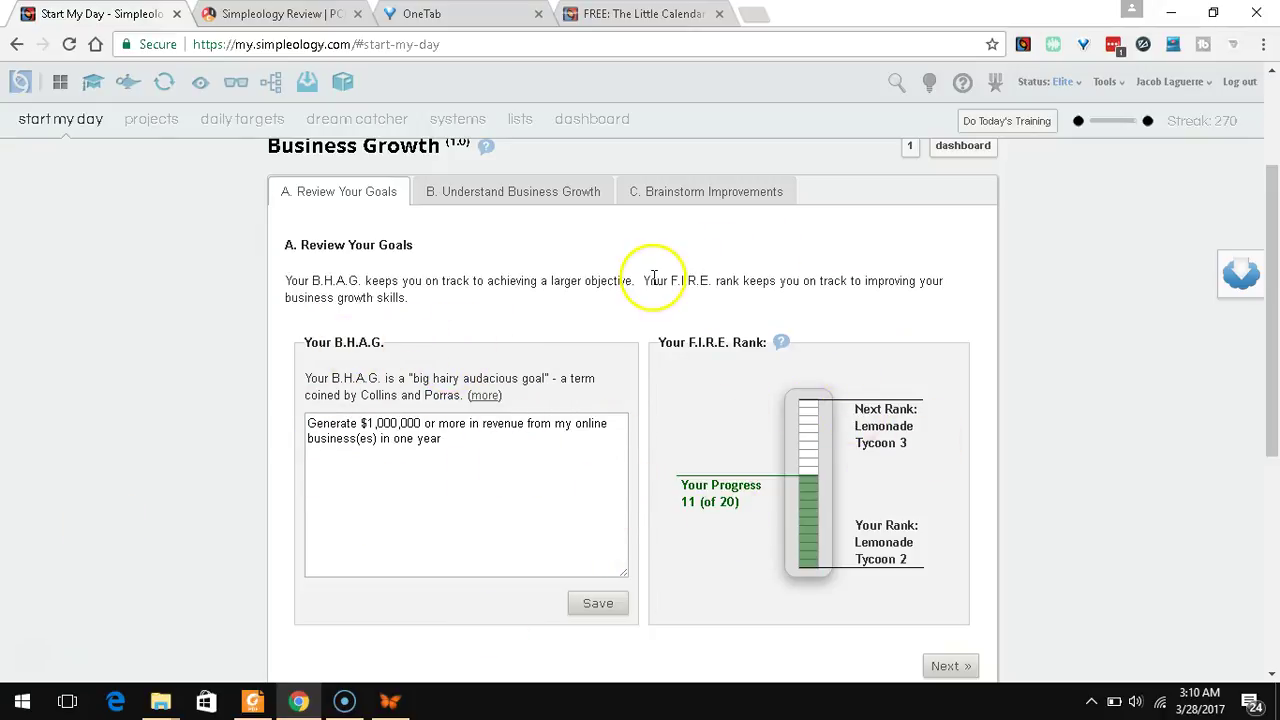
# Step: Review the Understand Business Growth and Brainstorm Improvements sub-steps, expanding the full Like-Bait idea of the day
pyautogui.moveTo(636, 283); pyautogui.dragTo(609, 303)
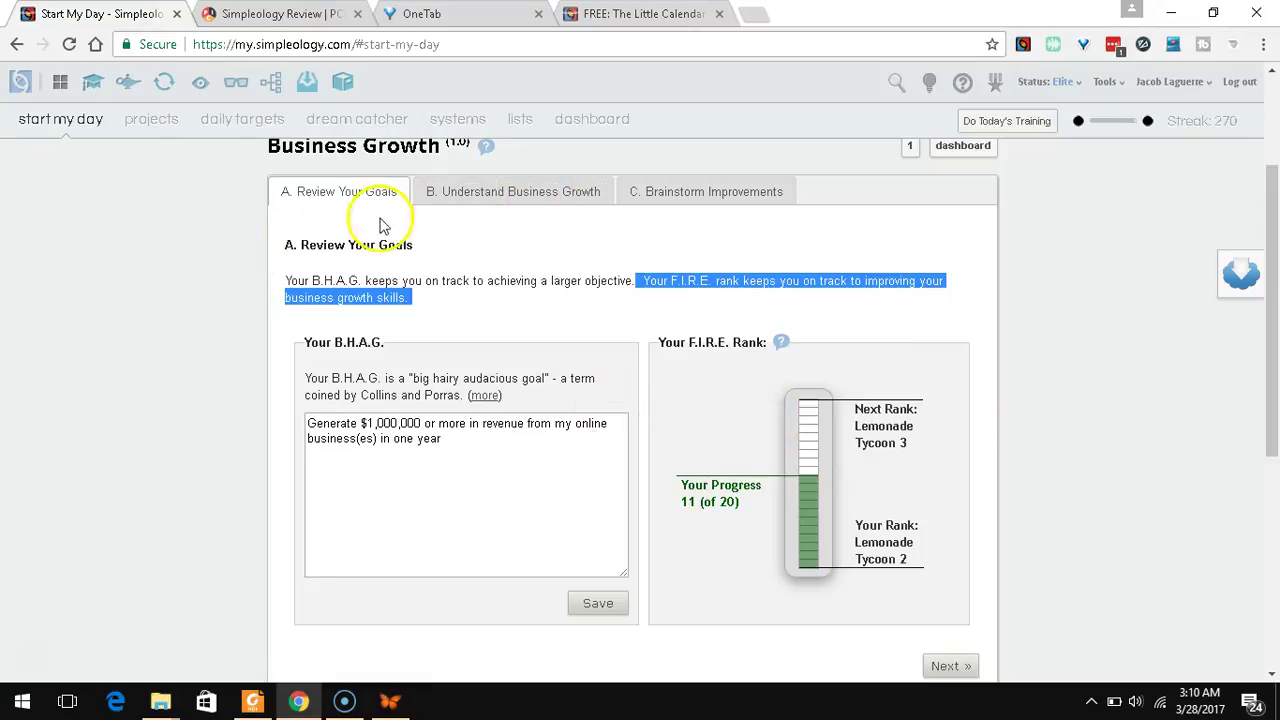
pyautogui.click(442, 203)
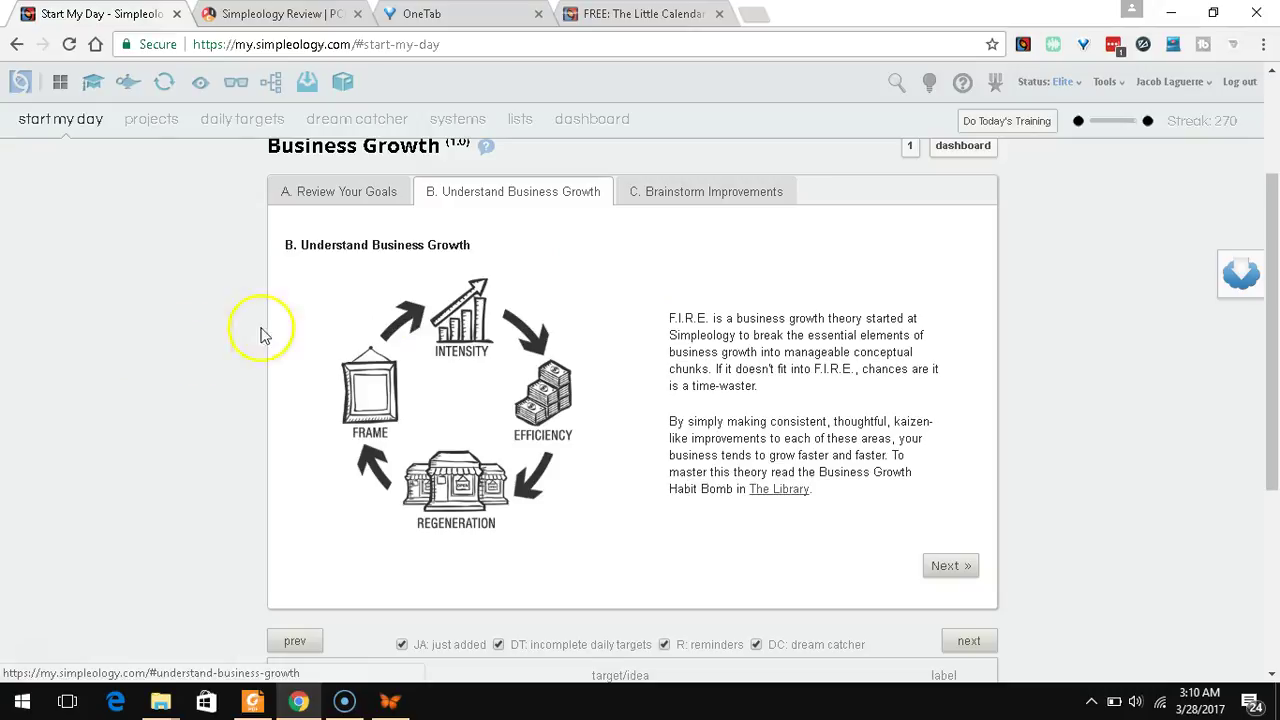
pyautogui.click(718, 200)
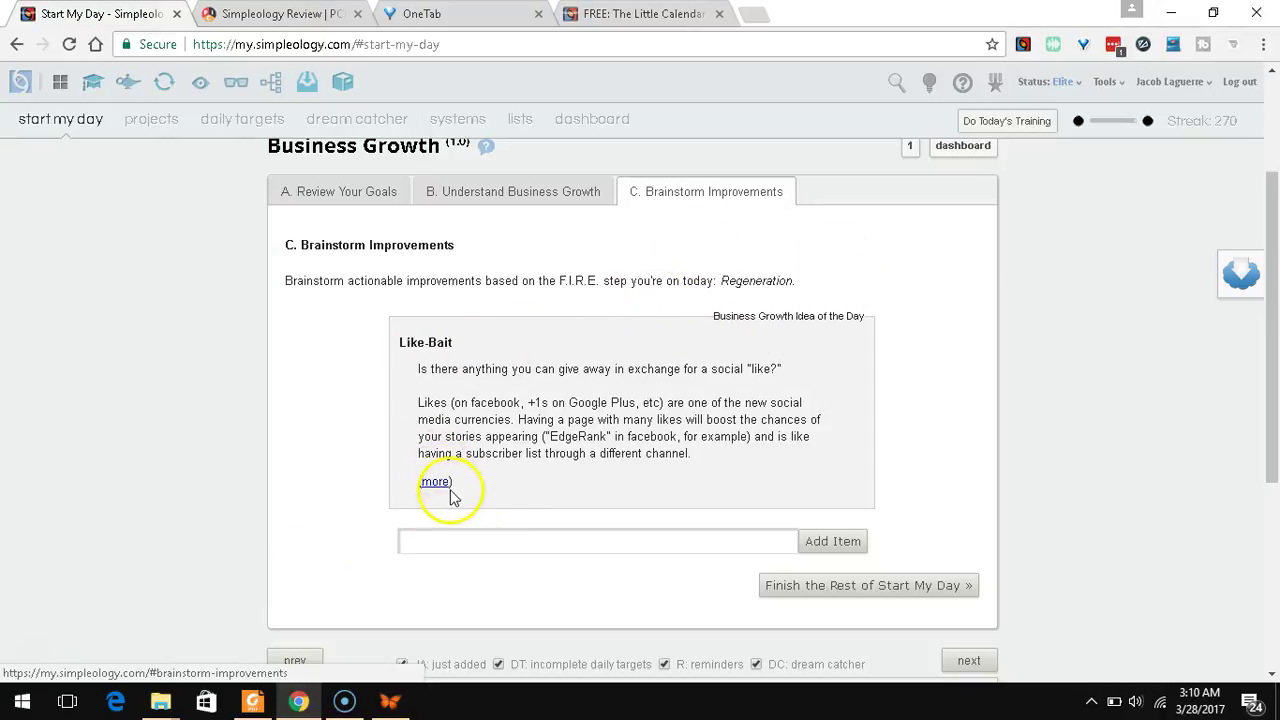
pyautogui.click(446, 481)
pyautogui.moveTo(829, 386)
pyautogui.mouseDown()
pyautogui.moveTo(823, 477)
pyautogui.moveTo(826, 368)
pyautogui.mouseUp()
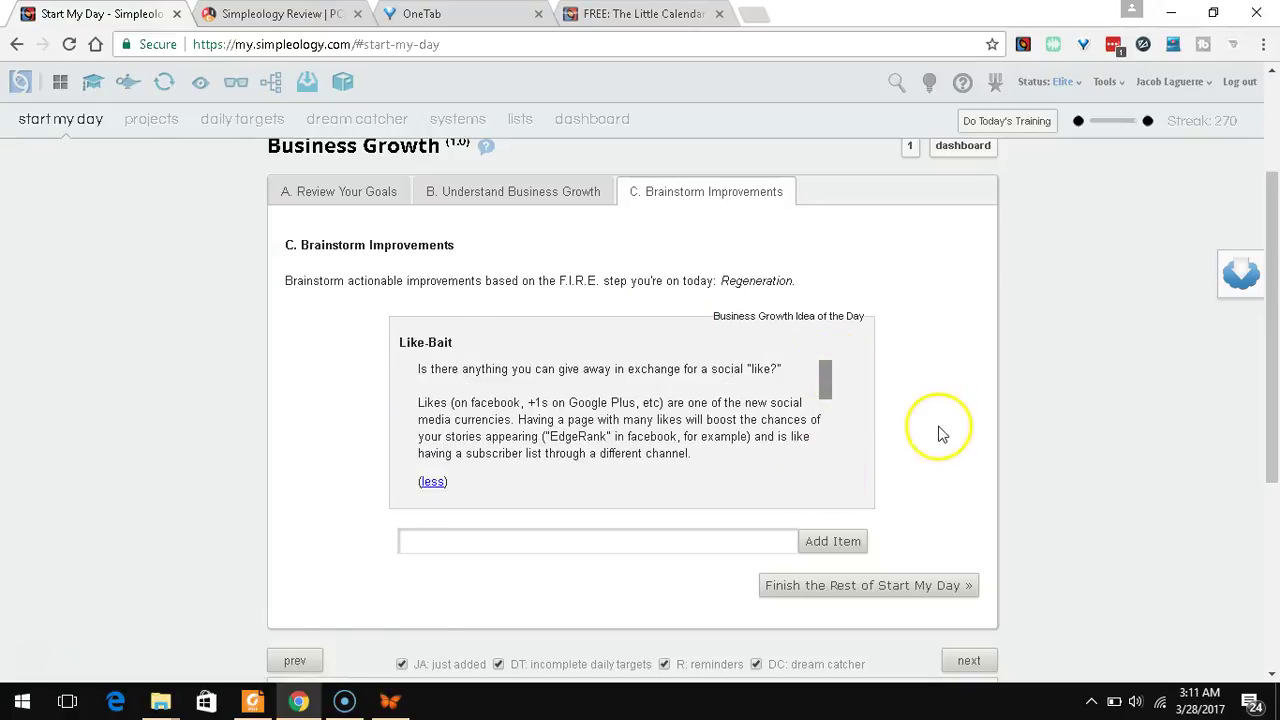
# Step: Advance to Observe & Change and go through Sub-Steps A to D on energy leeches and energy boosters
pyautogui.scroll(-2, 940, 433)
pyautogui.click(907, 403)
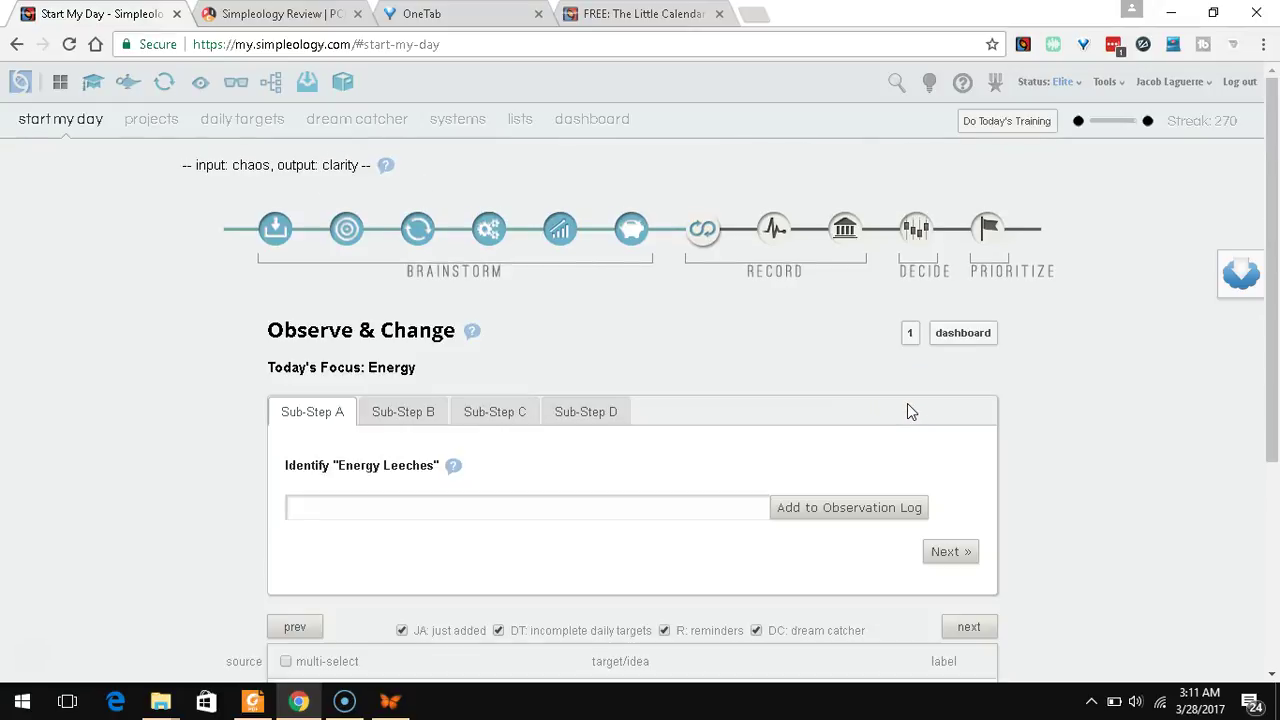
pyautogui.scroll(-2, 746, 349)
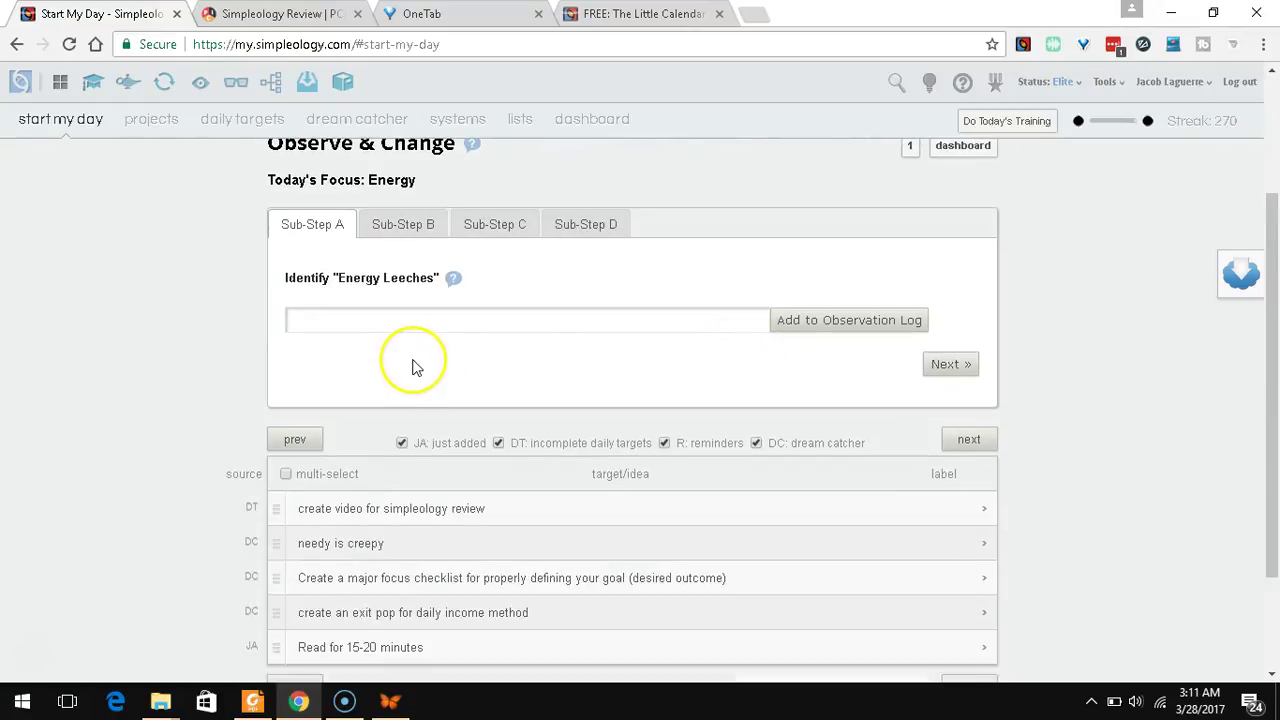
pyautogui.scroll(1, 417, 366)
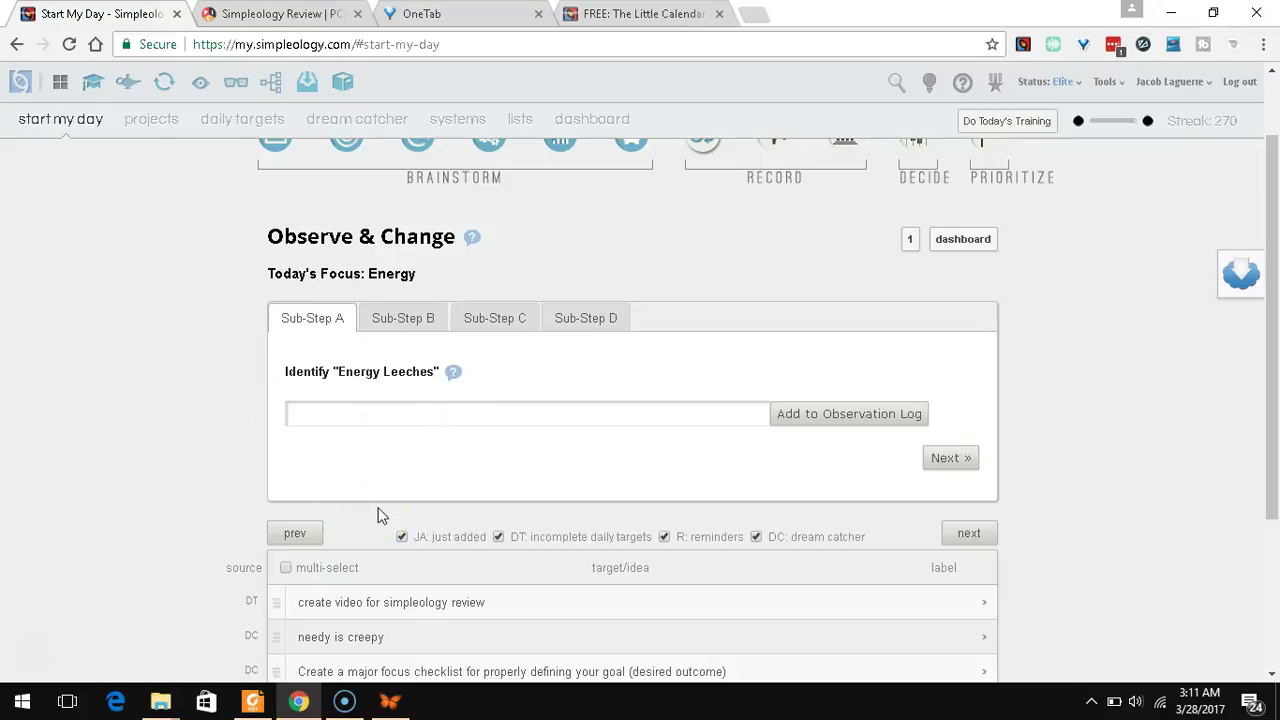
pyautogui.click(420, 416)
pyautogui.scroll(1, 420, 416)
pyautogui.click(415, 420)
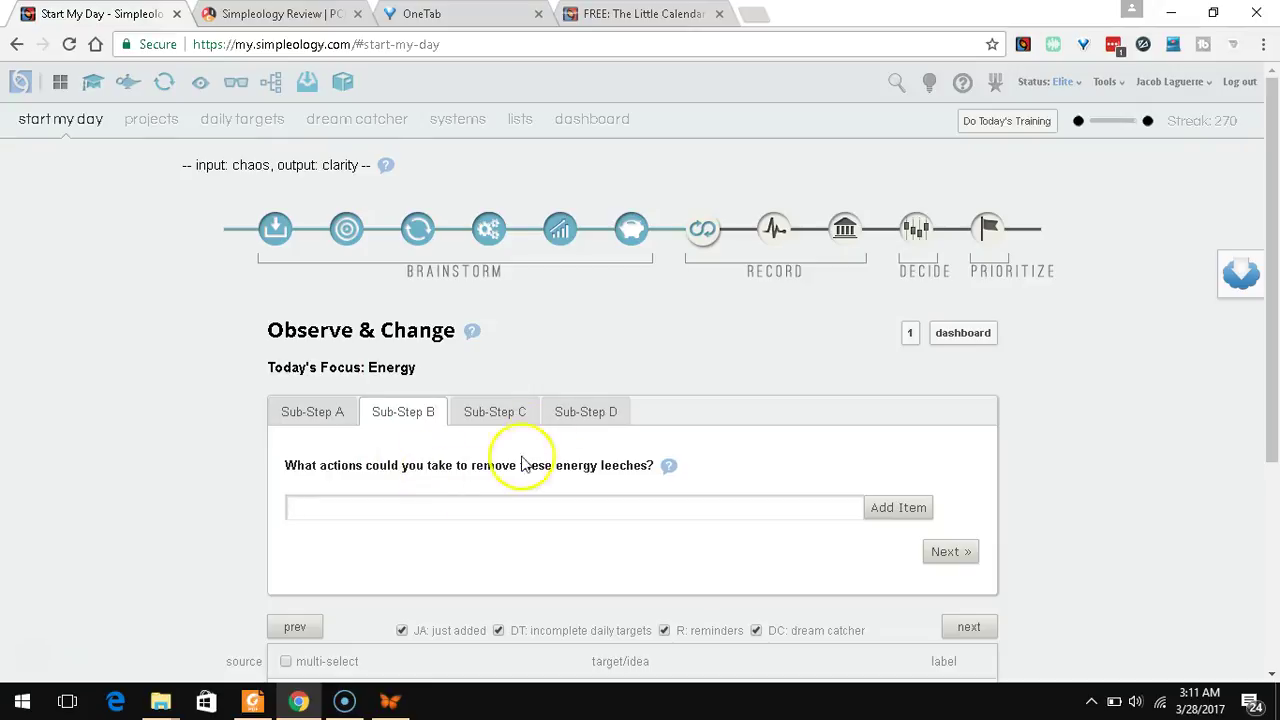
pyautogui.click(520, 409)
pyautogui.scroll(-1, 398, 368)
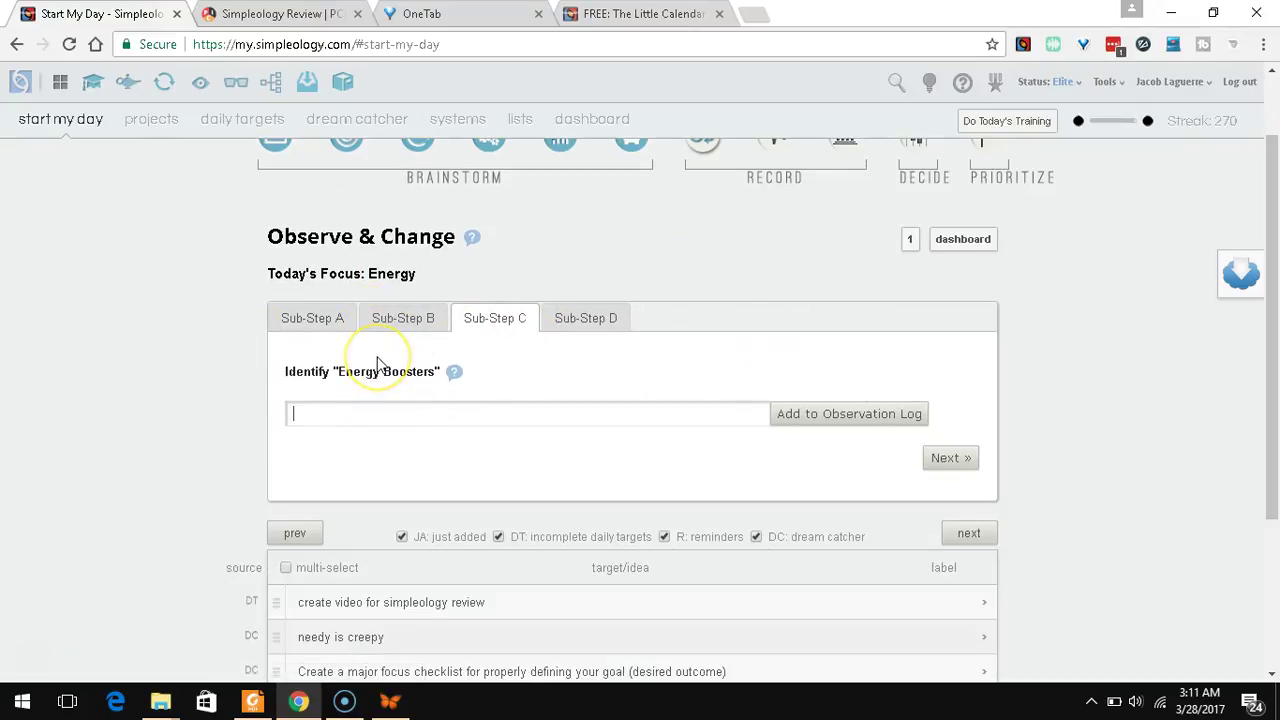
pyautogui.click(573, 318)
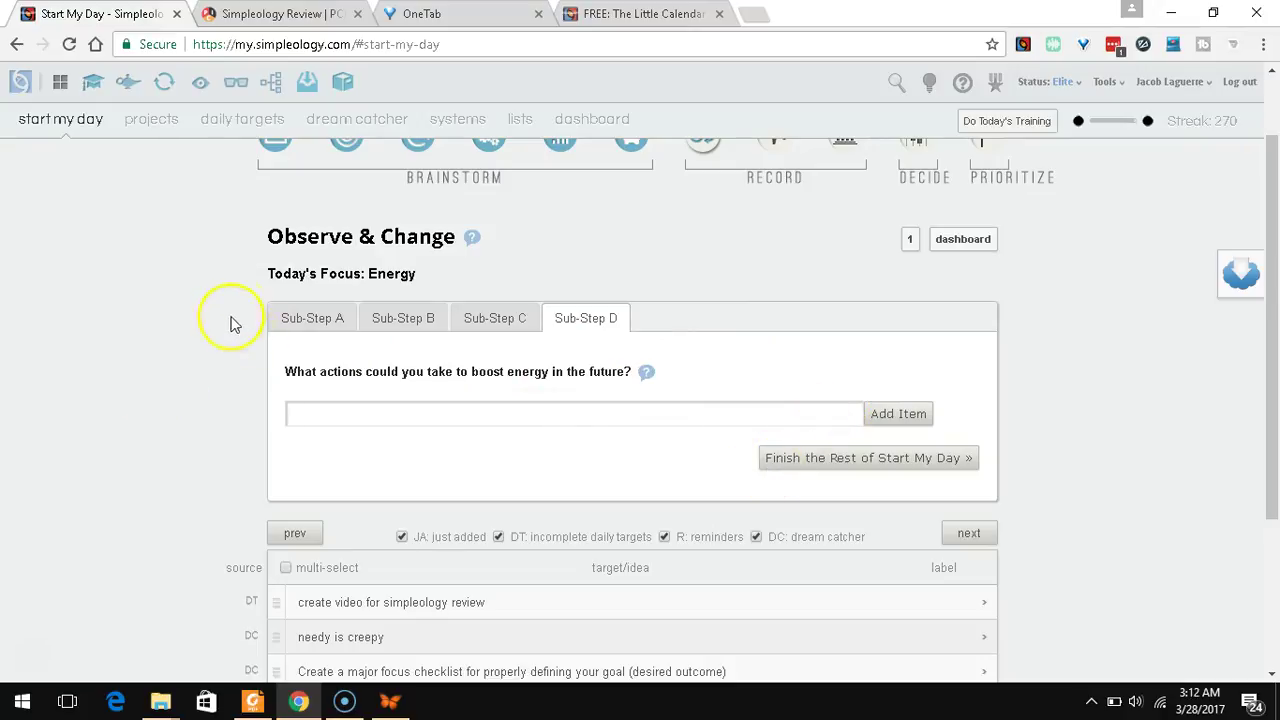
# Step: Advance to Update Trackers and record a new measurement of 2 for Total Leads
pyautogui.click(815, 462)
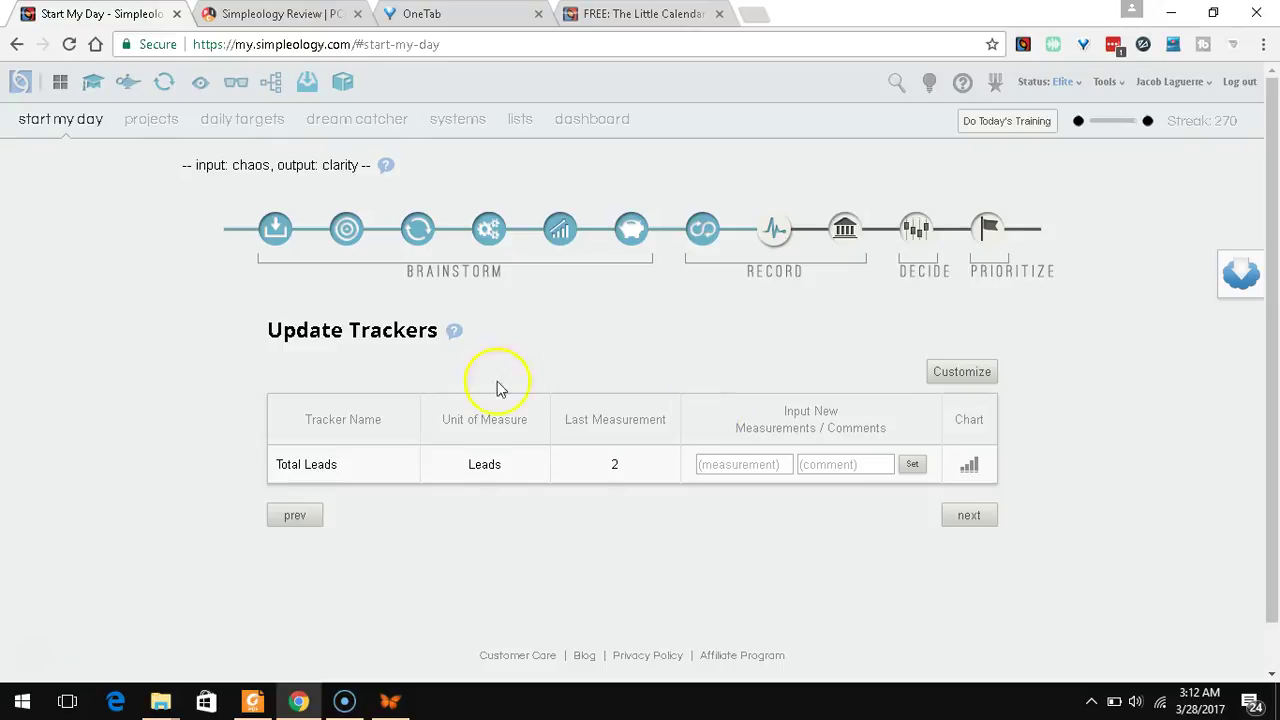
pyautogui.moveTo(616, 470)
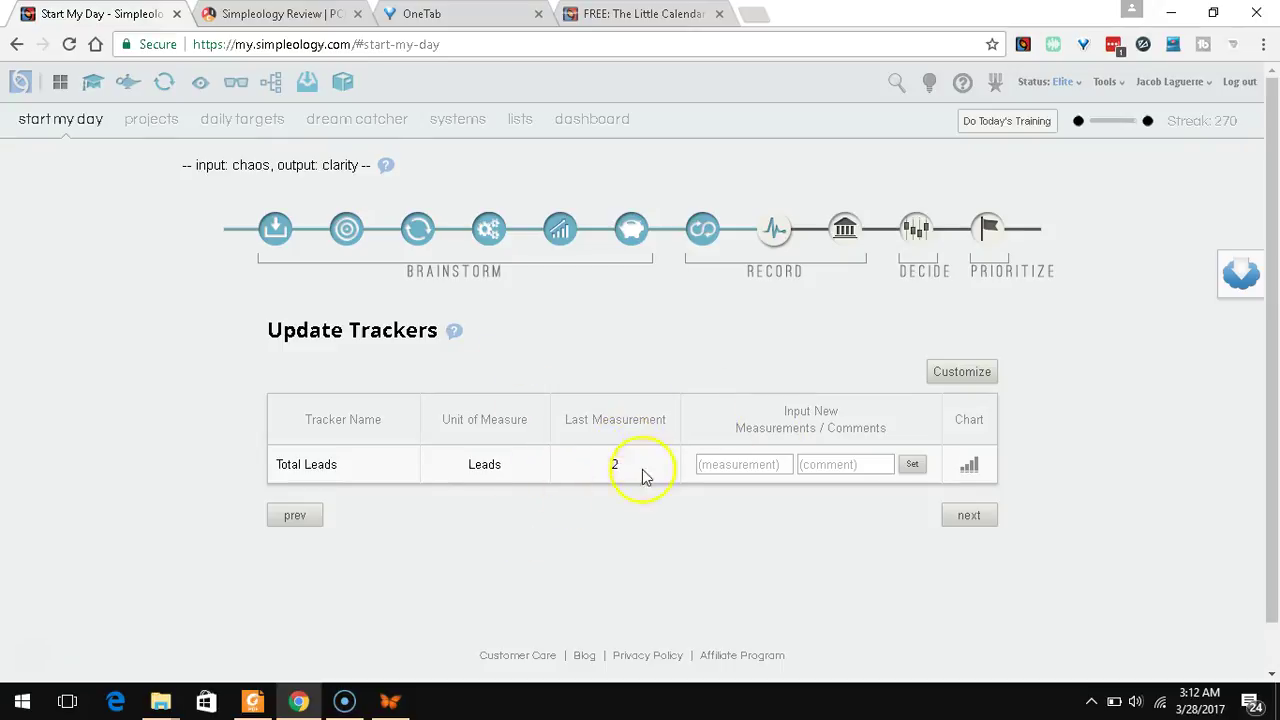
pyautogui.click(760, 460)
pyautogui.write('2')
pyautogui.press('Return')
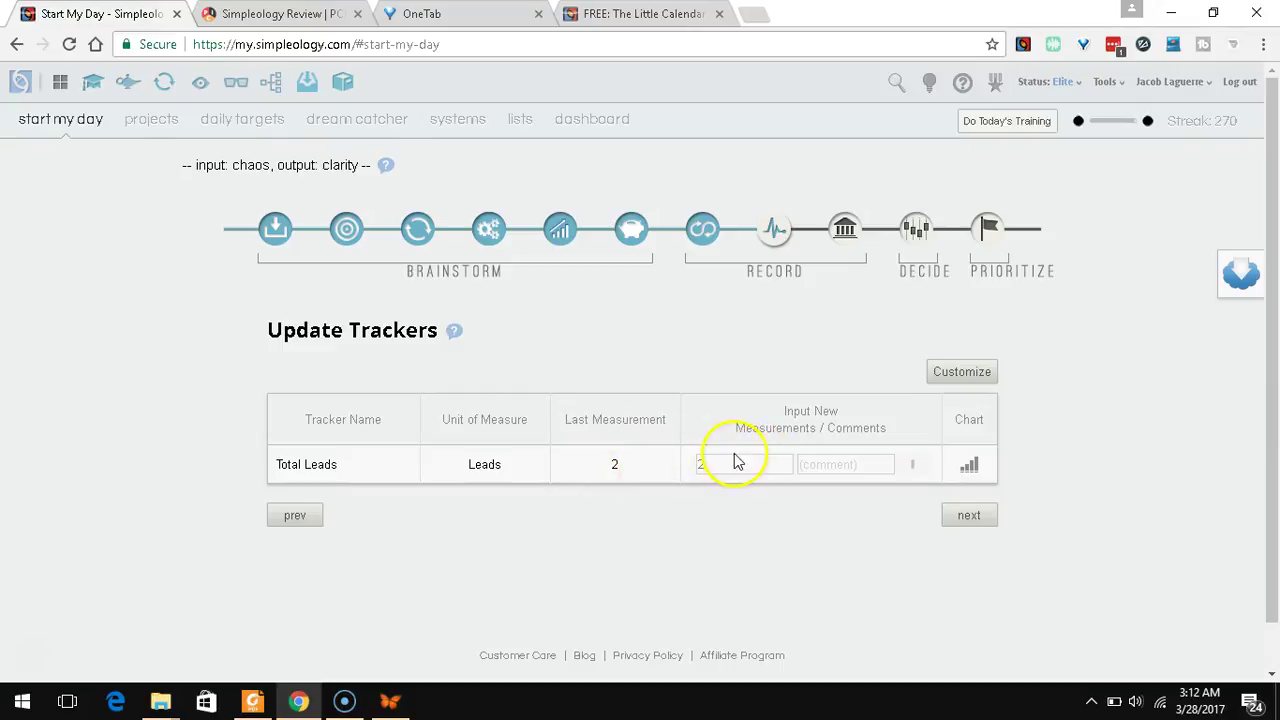
# Step: Advance to The Ben Franklin Habits, look through the customizable habit list and close it without changes
pyautogui.click(972, 515)
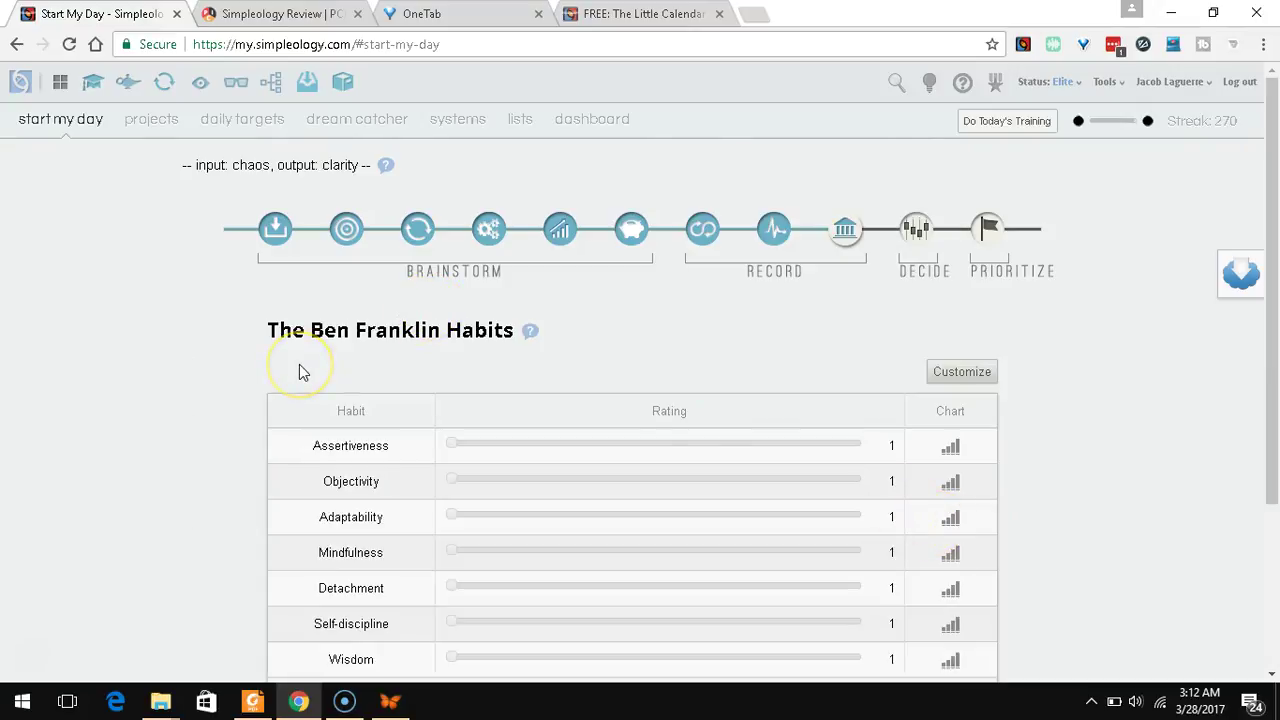
pyautogui.scroll(-1, 299, 364)
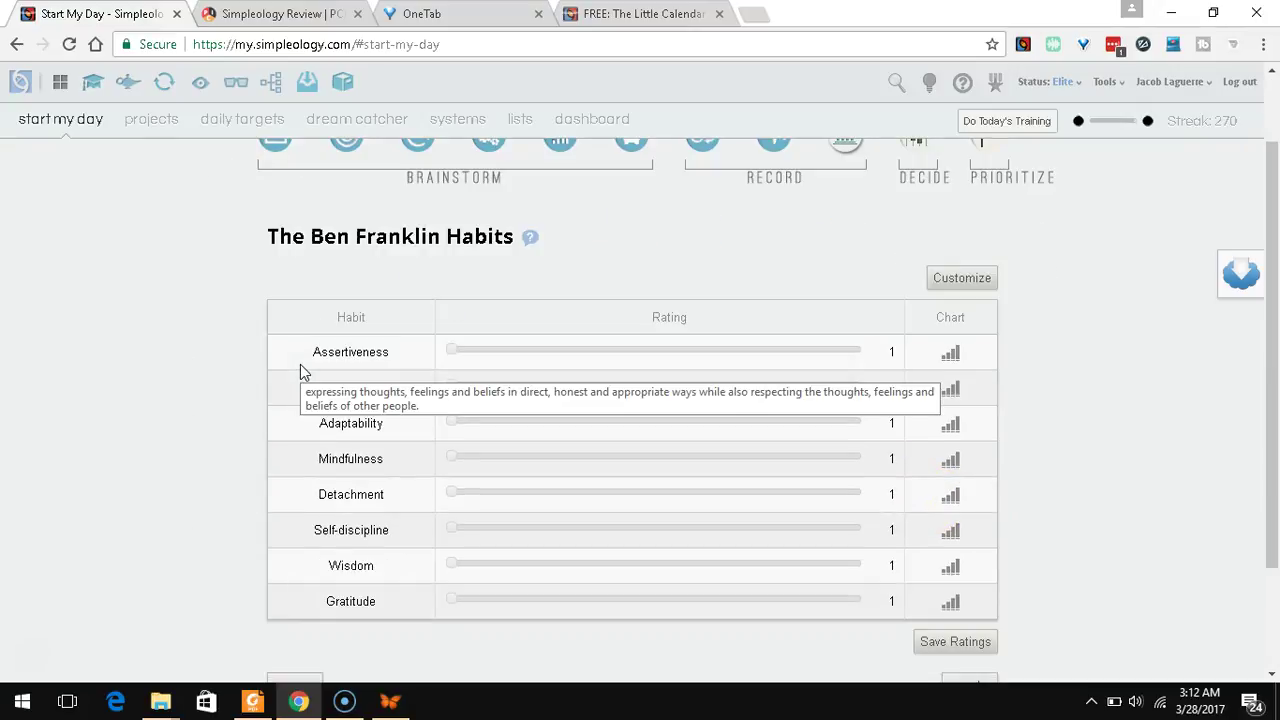
pyautogui.click(680, 272)
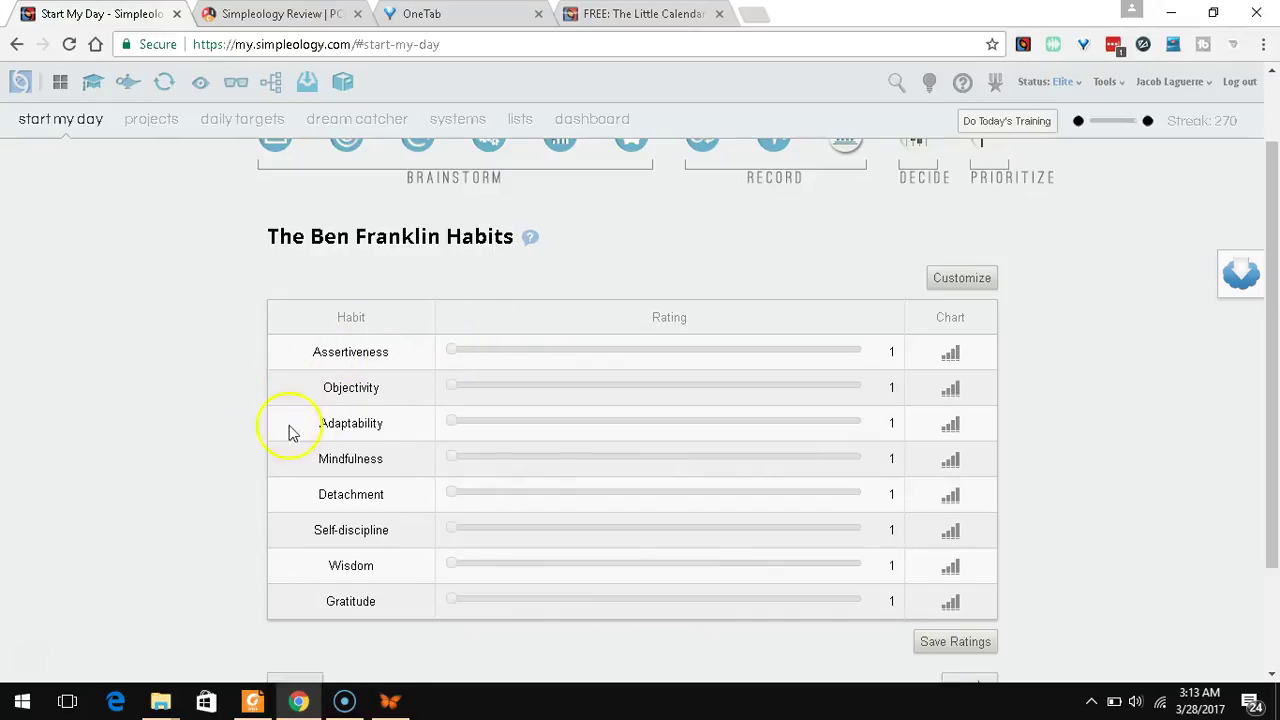
pyautogui.click(967, 286)
pyautogui.moveTo(958, 284); pyautogui.dragTo(925, 470)
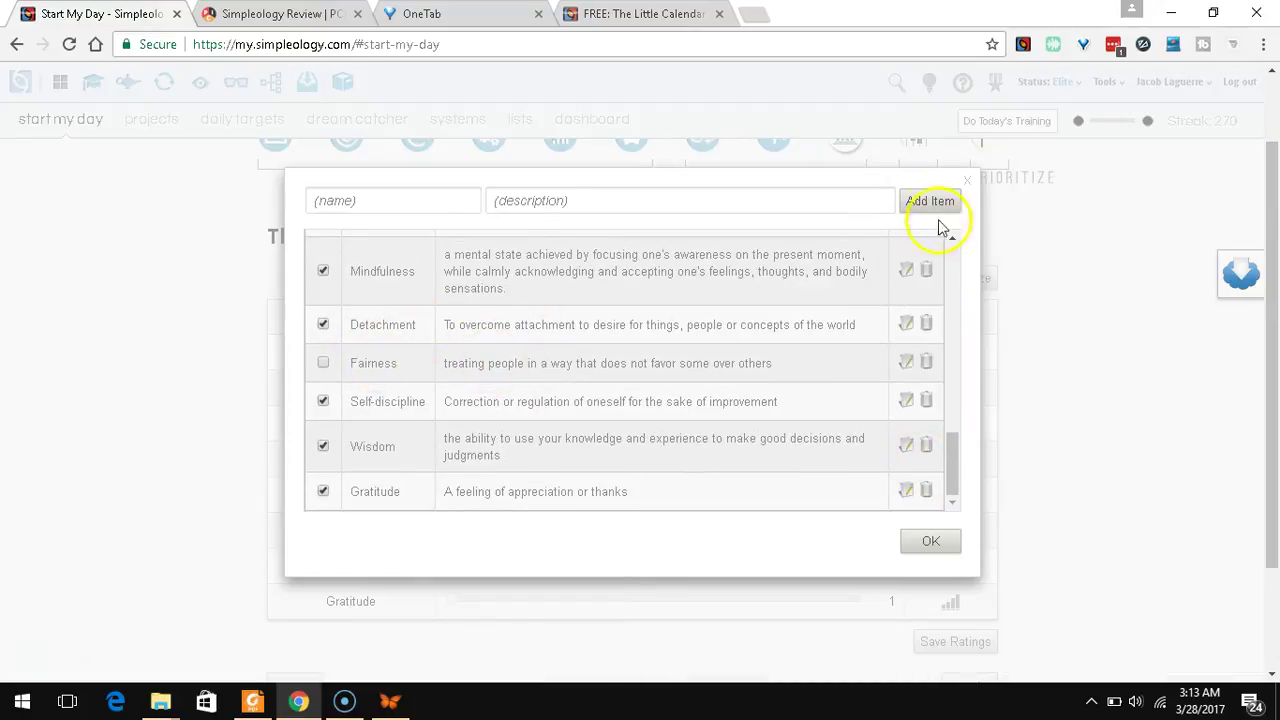
pyautogui.click(968, 181)
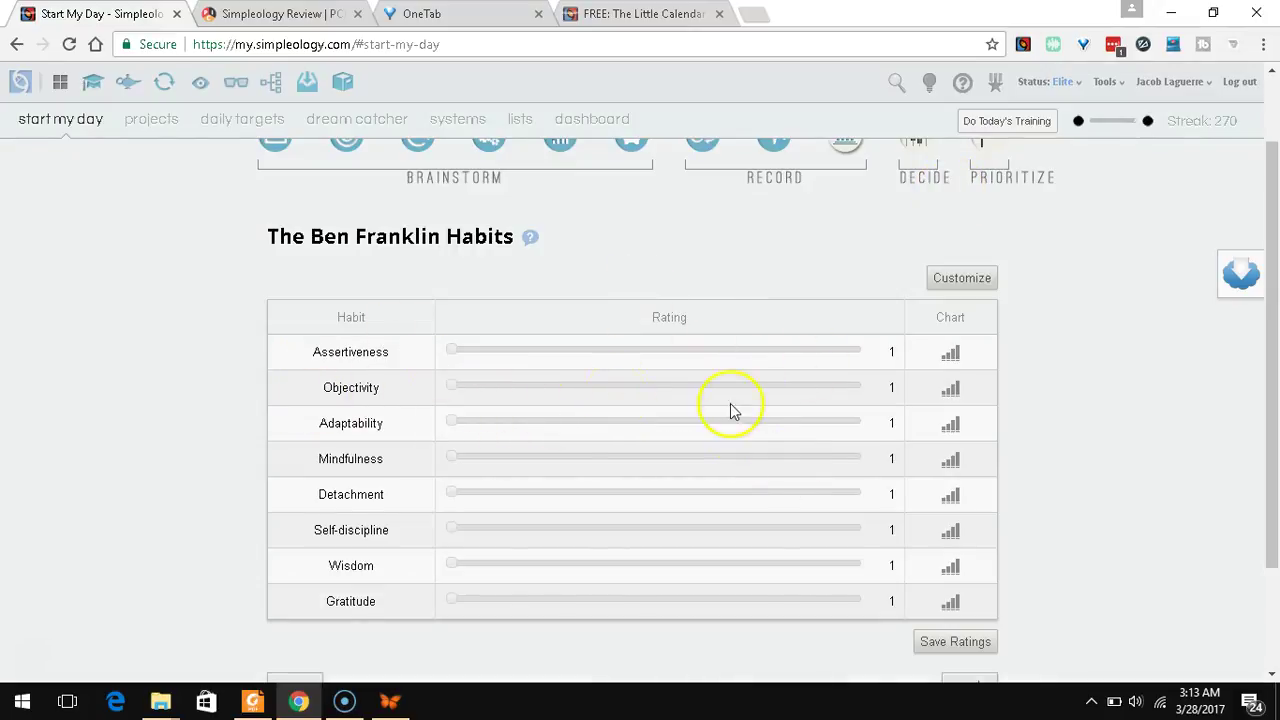
# Step: Rate Assertiveness 8, Objectivity 9 and Adaptability 7, and save the habit ratings
pyautogui.click(766, 349)
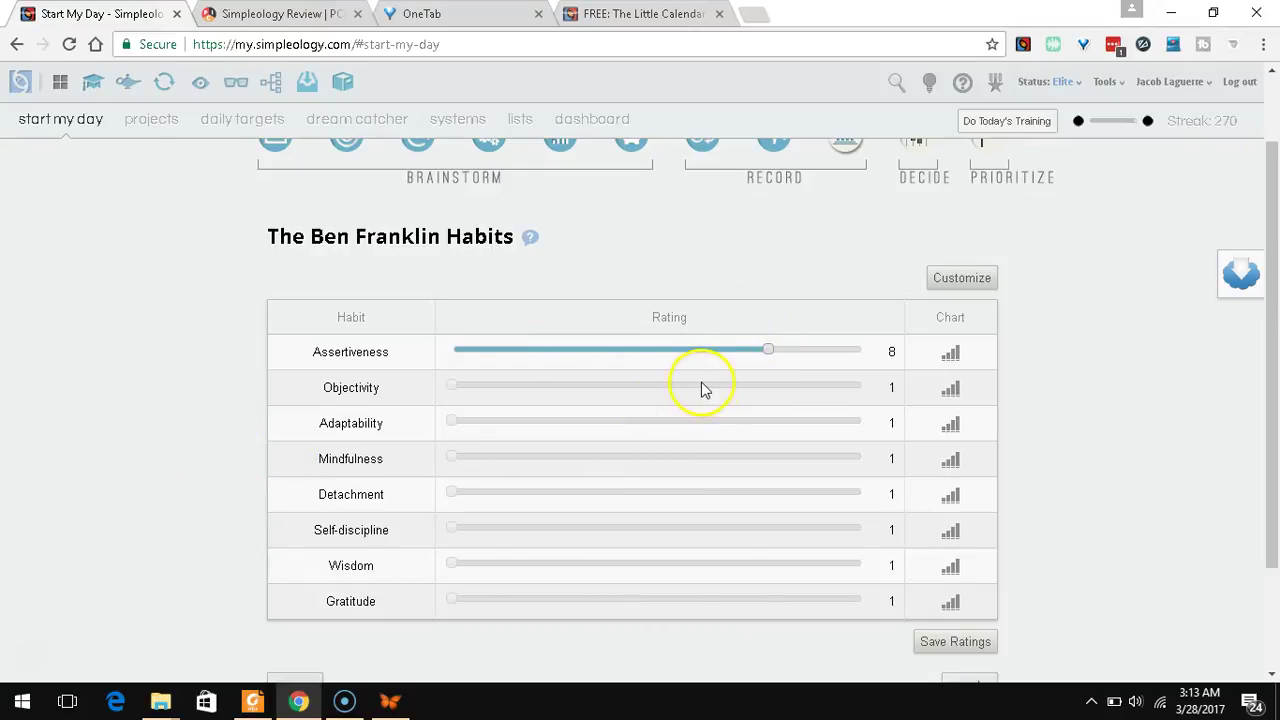
pyautogui.click(816, 388)
pyautogui.click(728, 423)
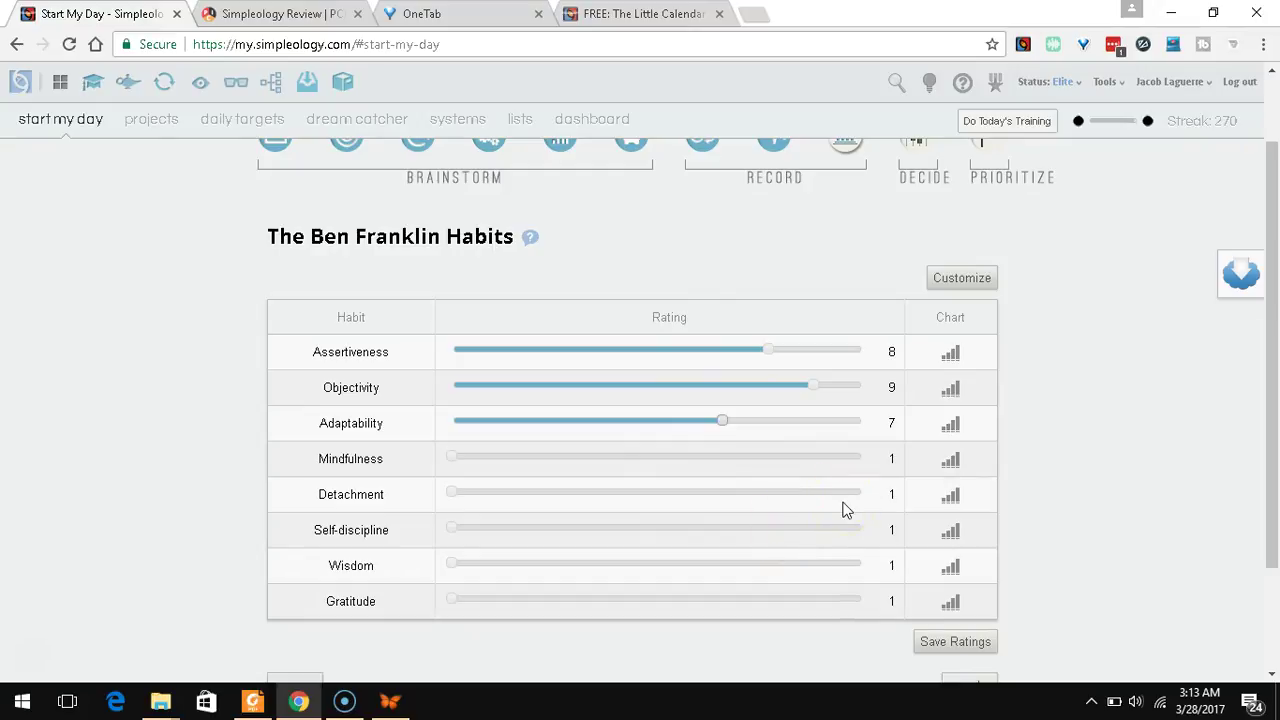
pyautogui.click(955, 641)
pyautogui.scroll(-2, 950, 654)
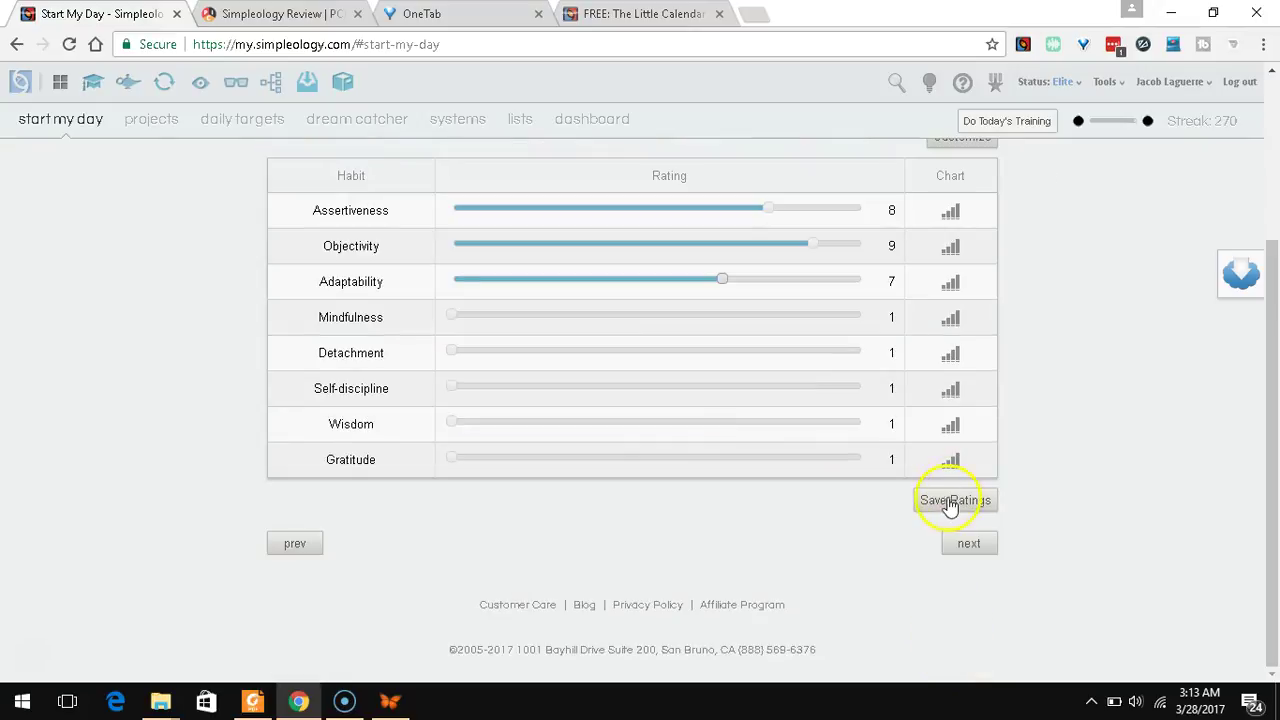
# Step: Advance to the Decide stage and categorize "create video for simpleology review" as Do It
pyautogui.click(955, 549)
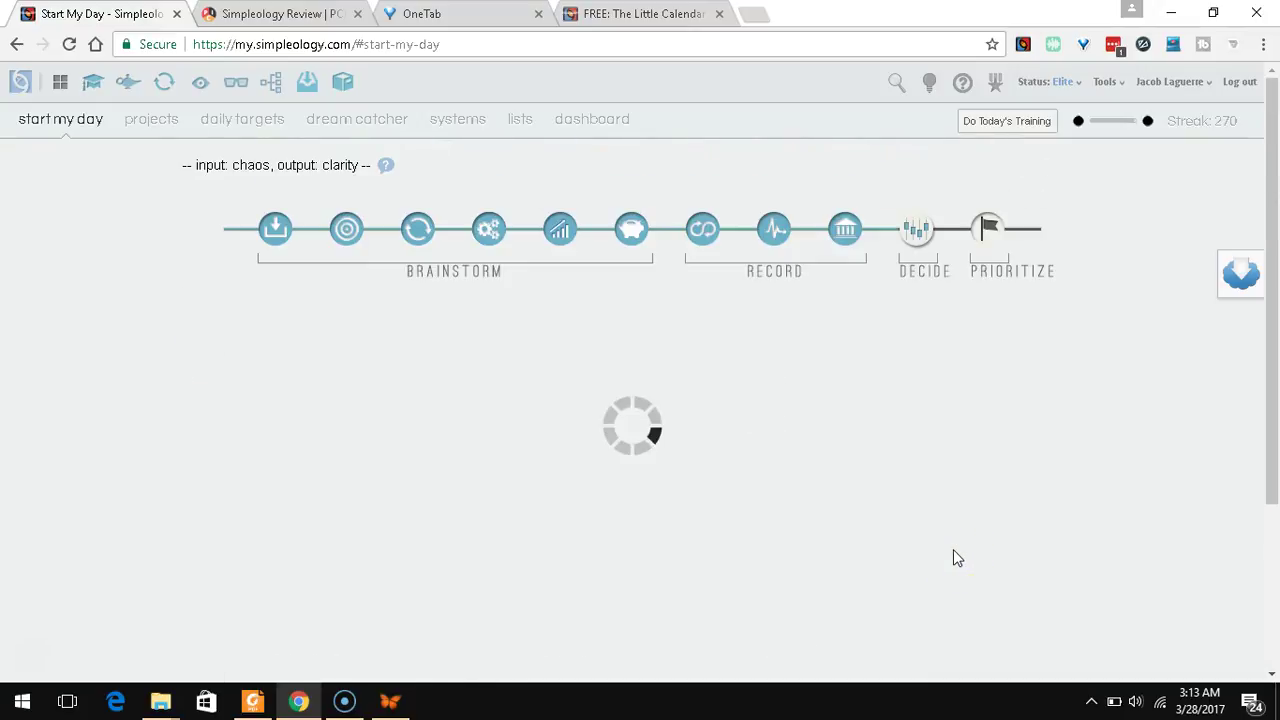
pyautogui.click(884, 104)
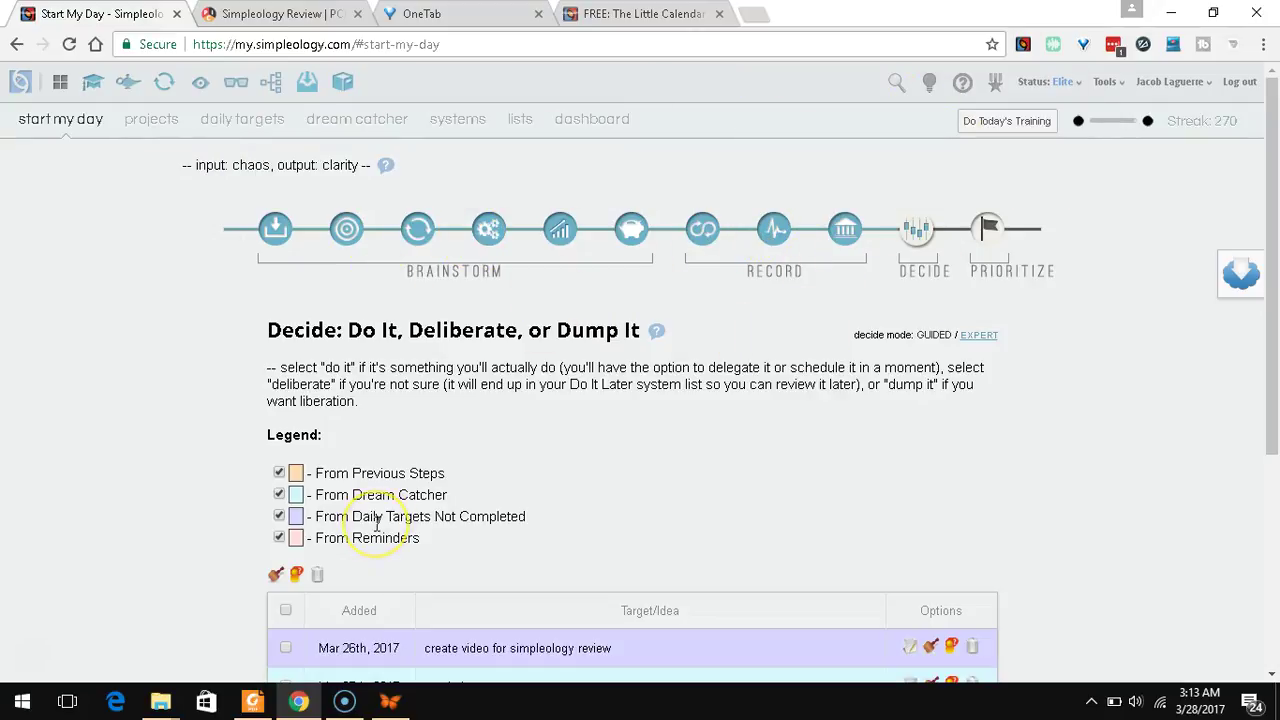
pyautogui.scroll(-2, 280, 665)
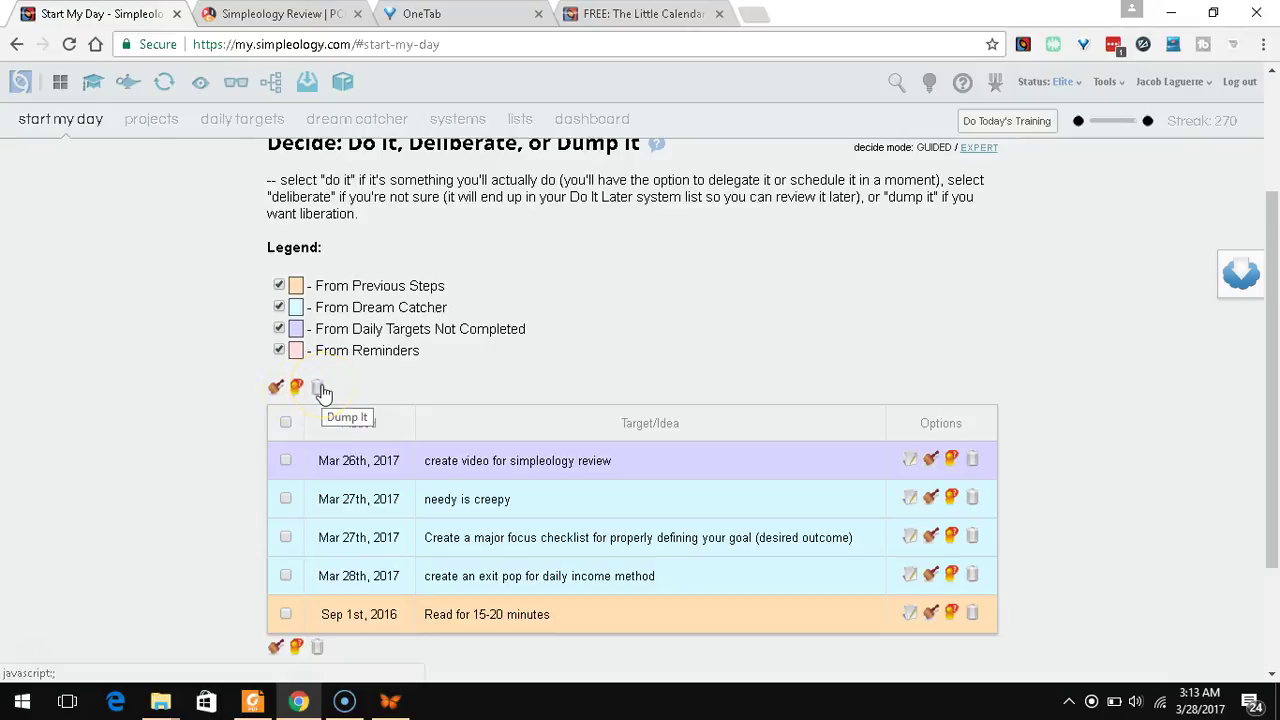
pyautogui.click(286, 460)
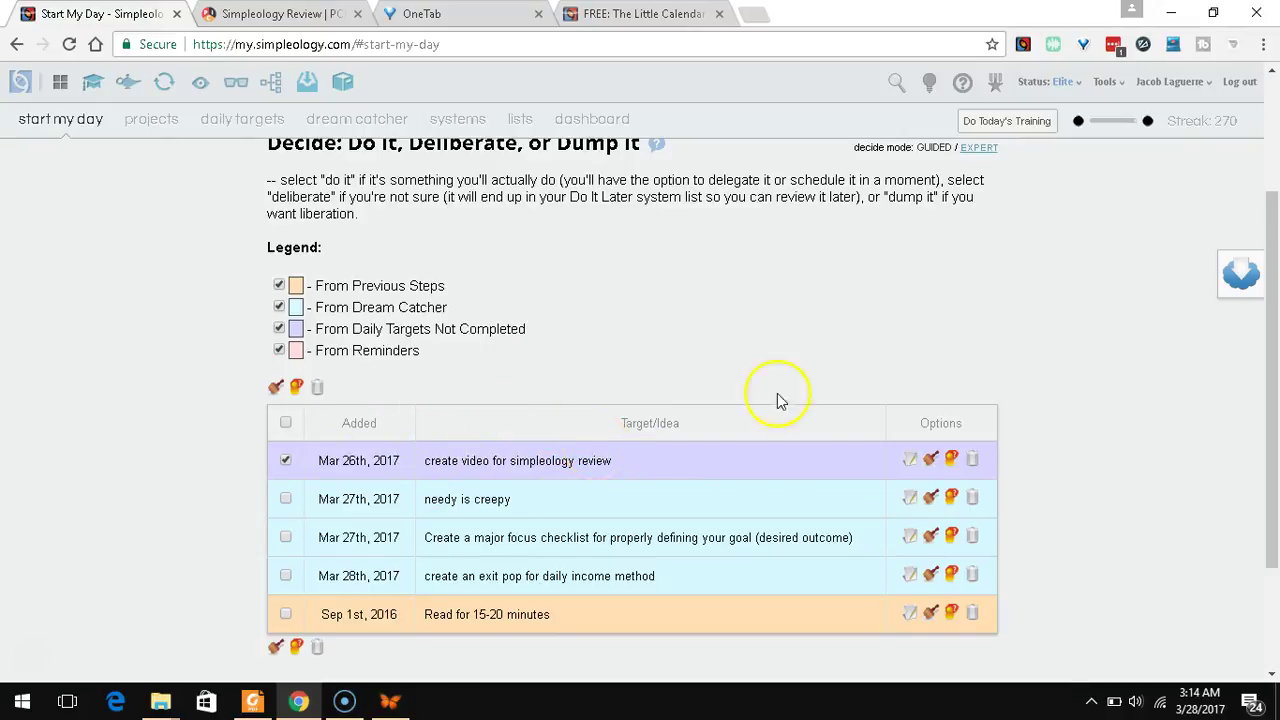
pyautogui.click(931, 459)
pyautogui.scroll(-1, 463, 534)
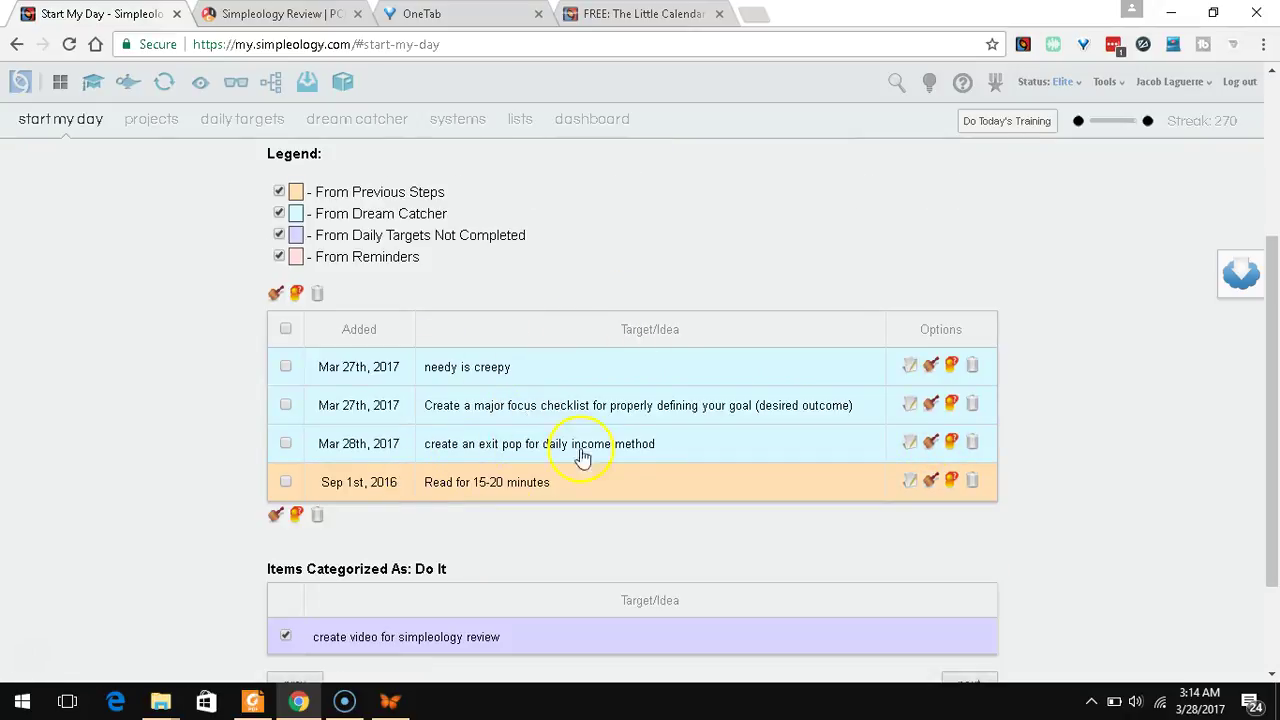
# Step: Categorize "Read for 15-20 minutes" as Dump It and "create an exit pop for daily income method" as Deliberate It
pyautogui.click(968, 484)
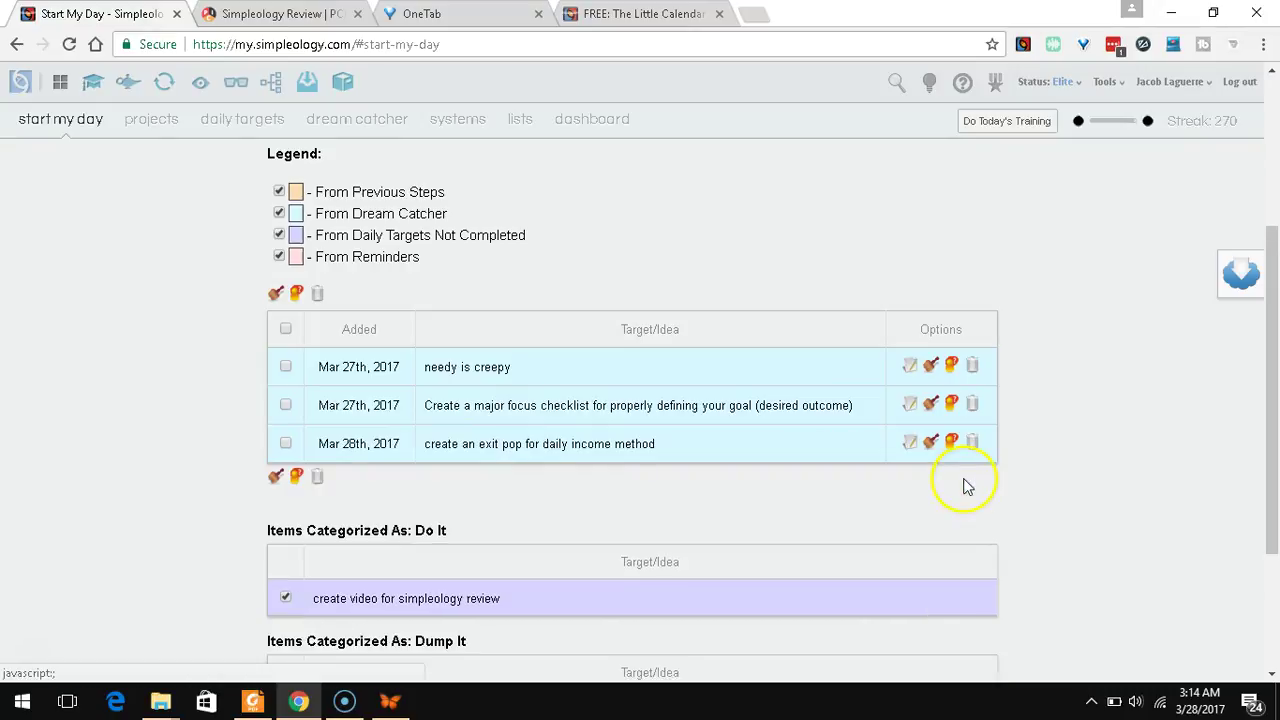
pyautogui.scroll(-2, 462, 428)
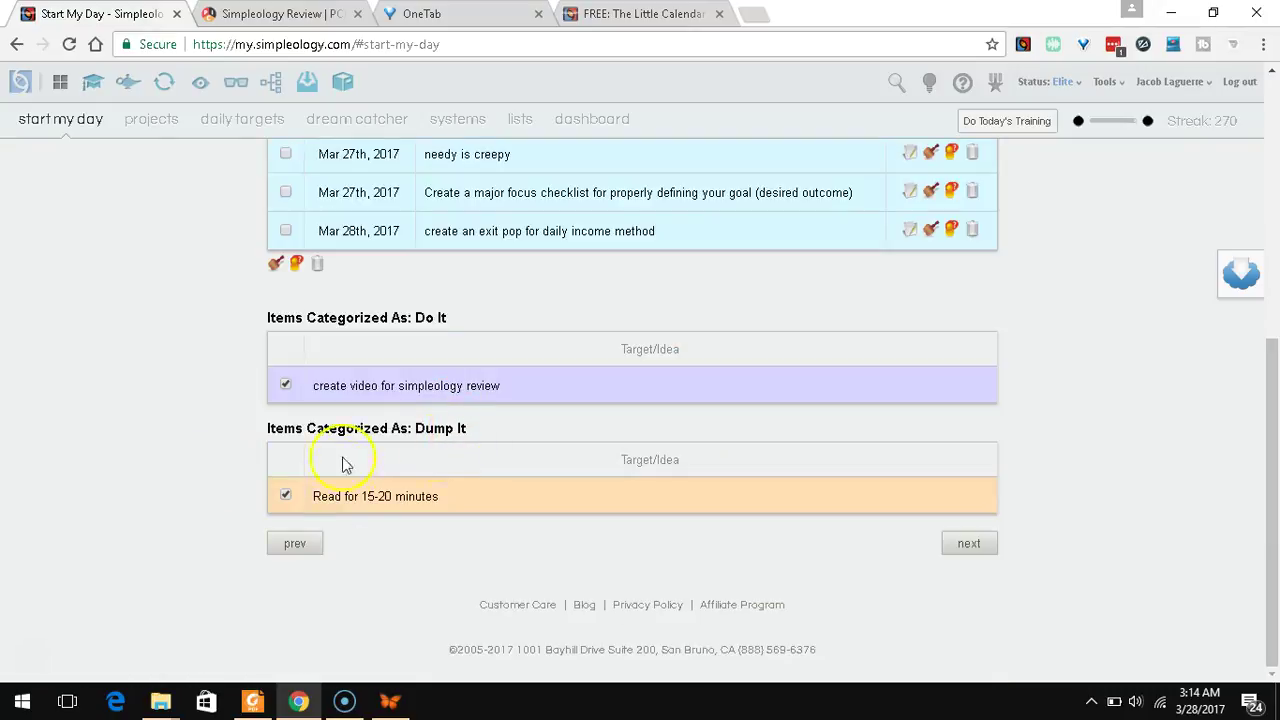
pyautogui.scroll(4, 390, 462)
pyautogui.scroll(-1, 457, 457)
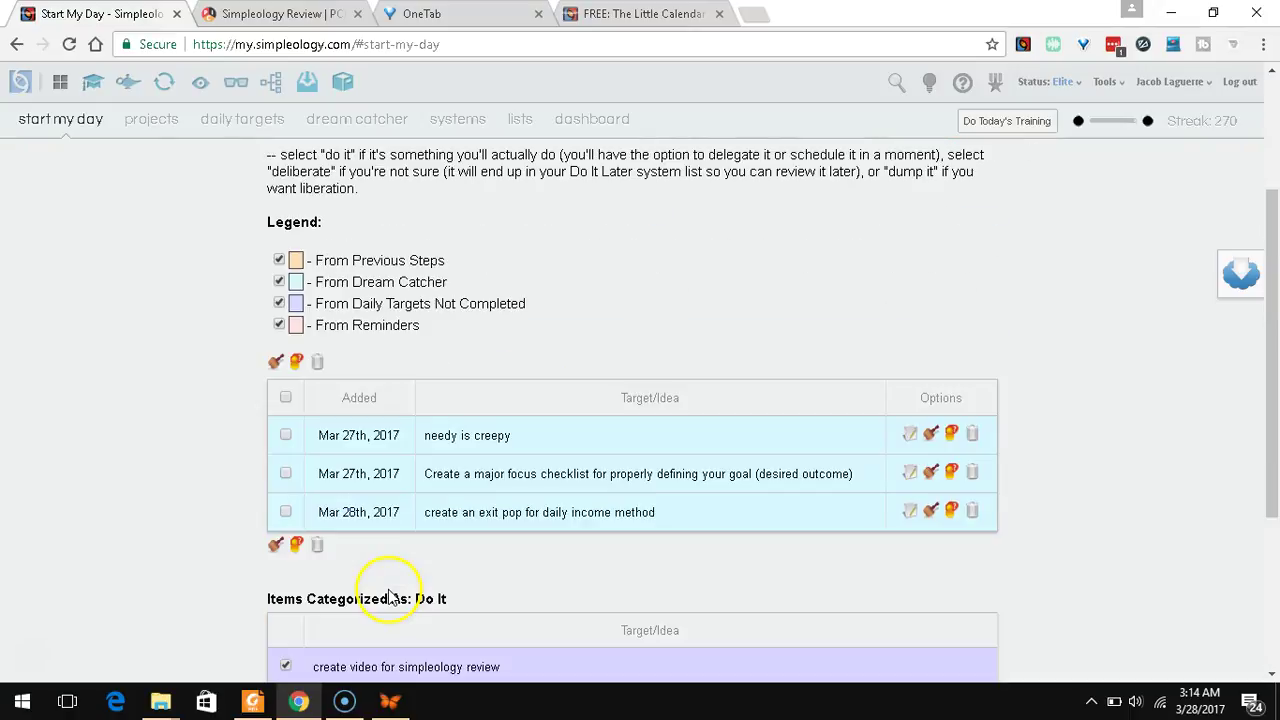
pyautogui.click(953, 514)
pyautogui.scroll(-4, 471, 309)
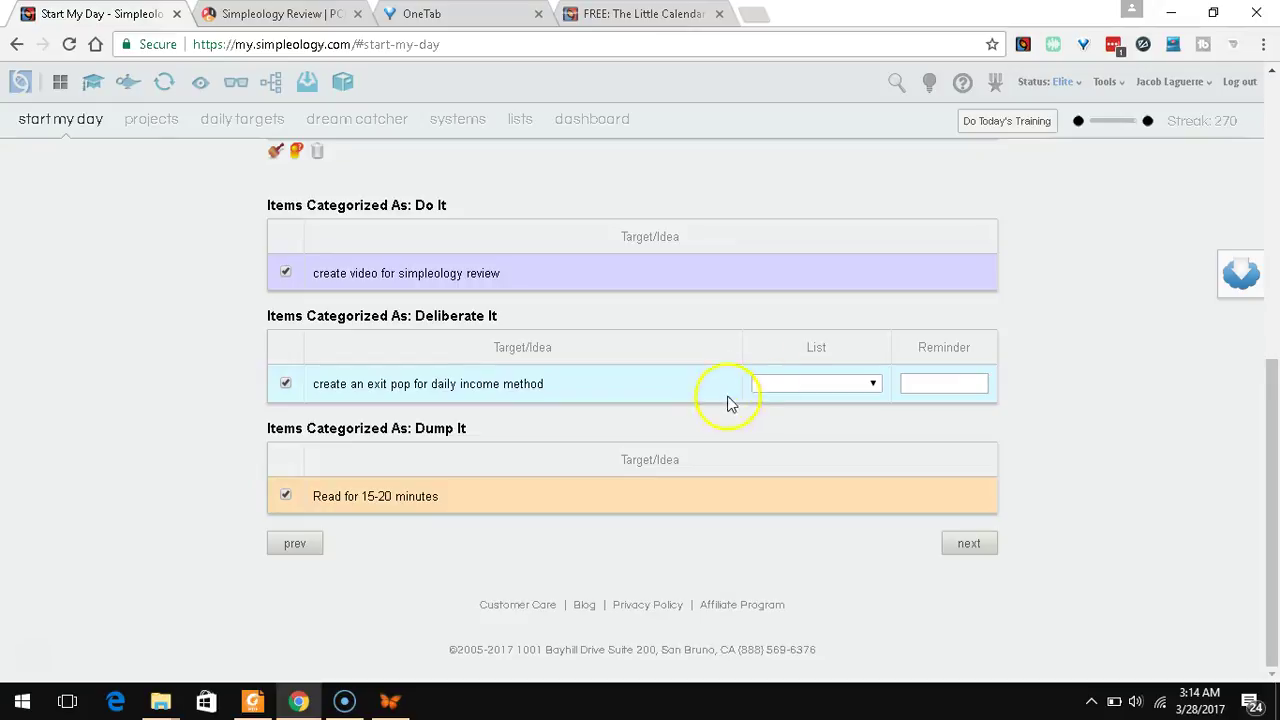
# Step: View the available lists and the reminder calendar for the exit pop item without choosing anything
pyautogui.click(766, 382)
pyautogui.click(922, 384)
pyautogui.click(933, 388)
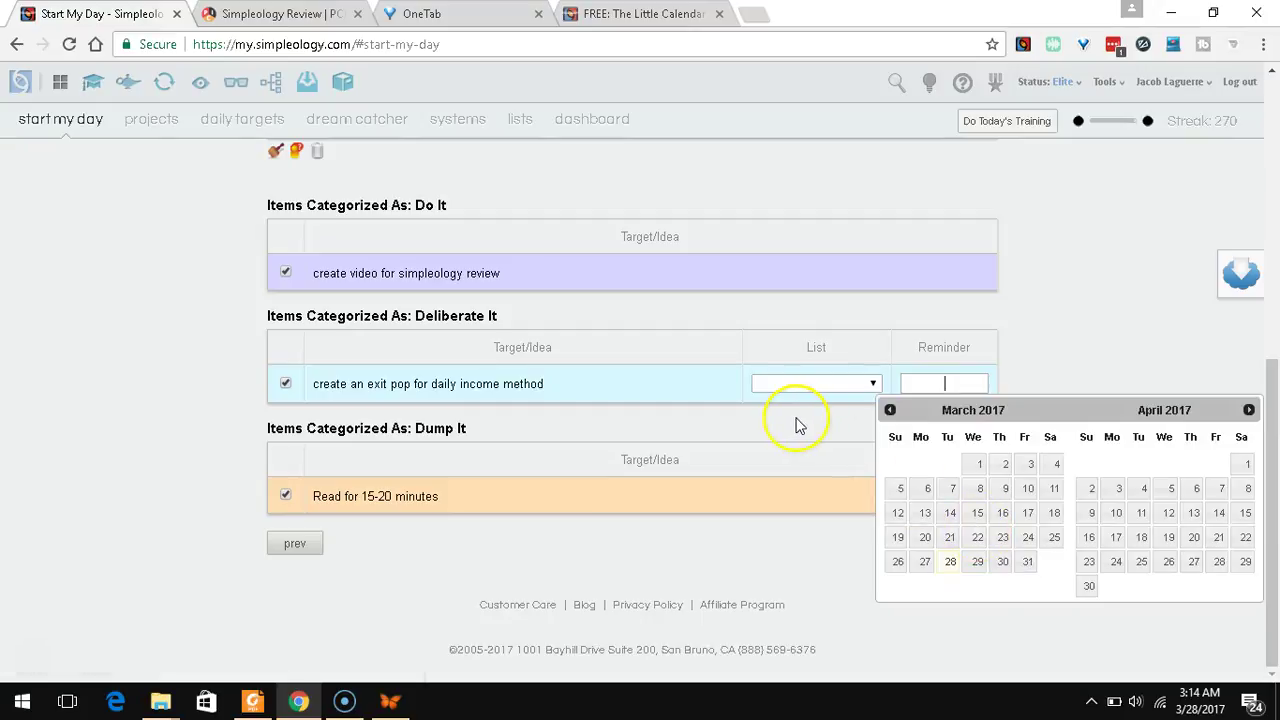
pyautogui.click(797, 423)
pyautogui.click(805, 389)
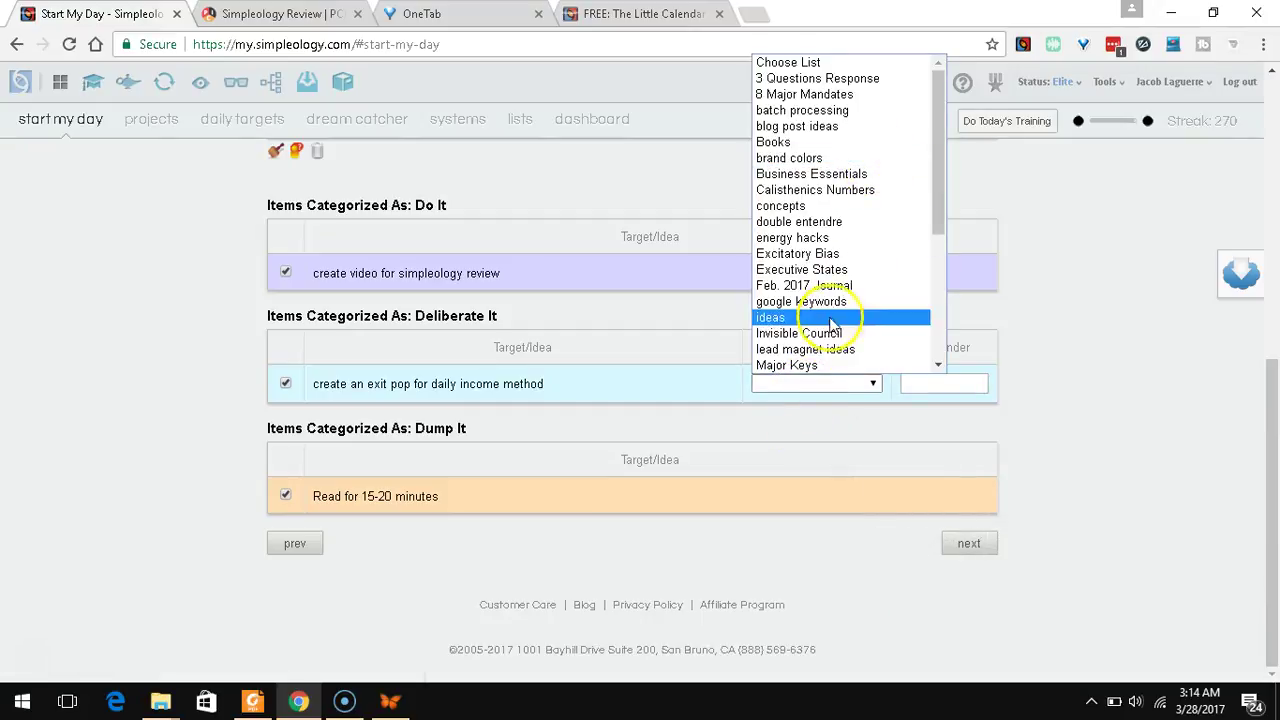
pyautogui.scroll(-5, 800, 300)
pyautogui.click(763, 425)
pyautogui.scroll(4, 637, 443)
pyautogui.scroll(-3, 637, 443)
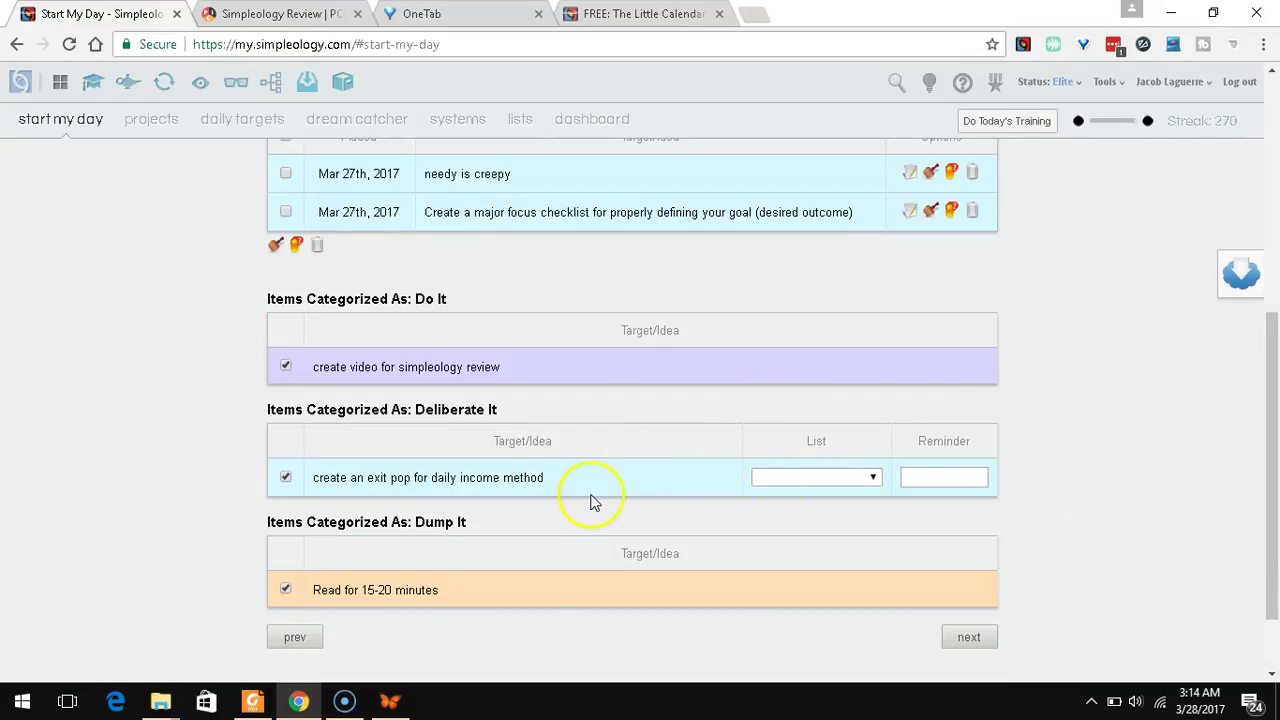
pyautogui.scroll(5, 502, 553)
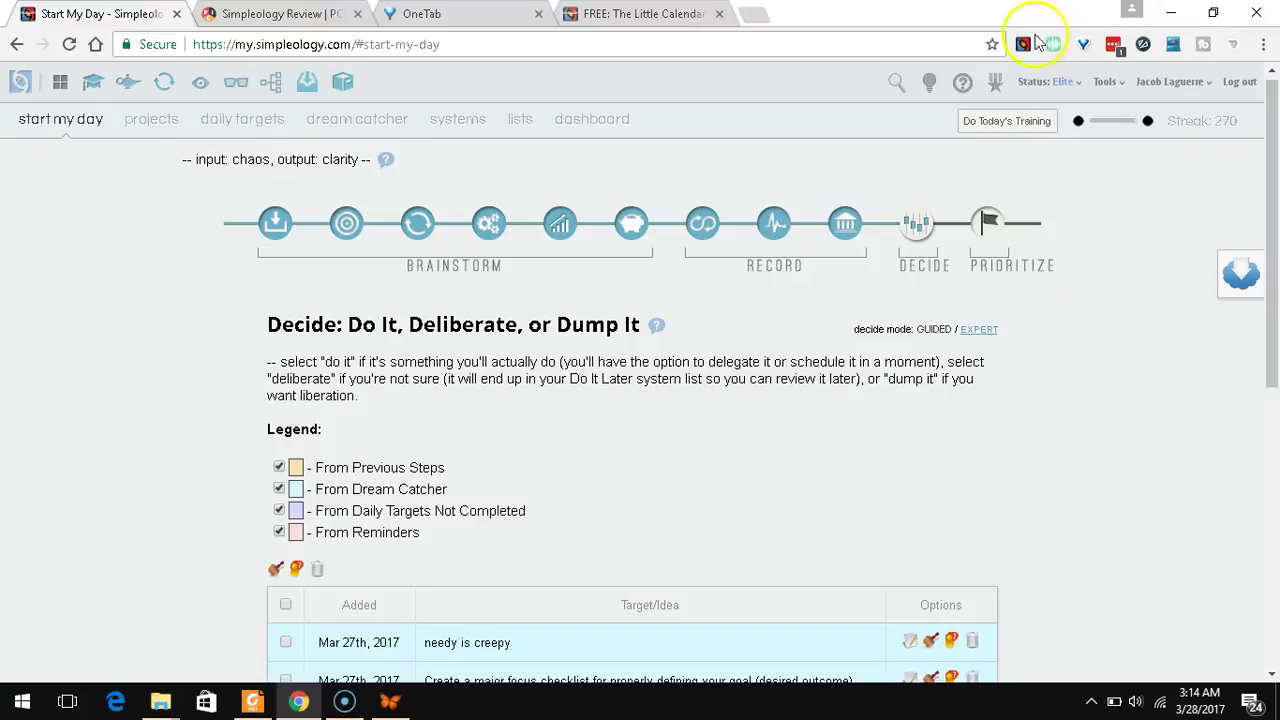
pyautogui.click(1020, 133)
pyautogui.click(1015, 121)
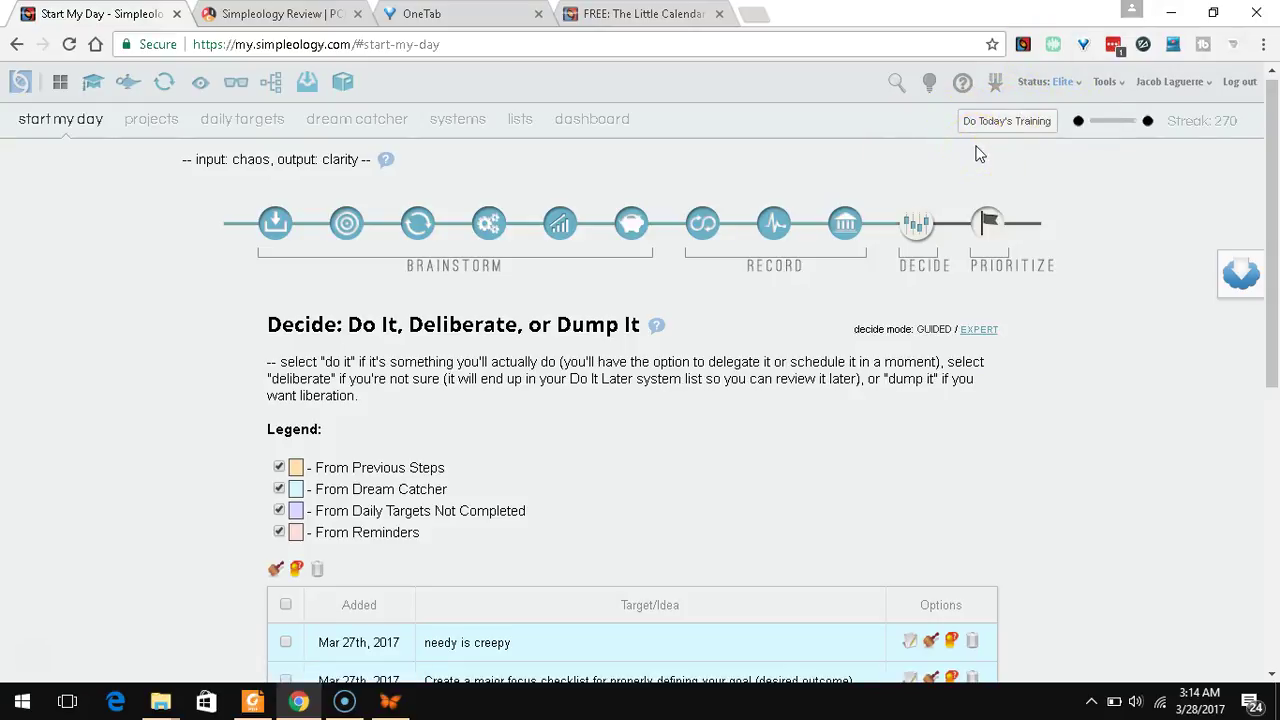
# Step: Categorize "needy is creepy" and "Create a major focus checklist for properly defining your goal (desired outcome)" as Deliberate It
pyautogui.scroll(-2, 225, 430)
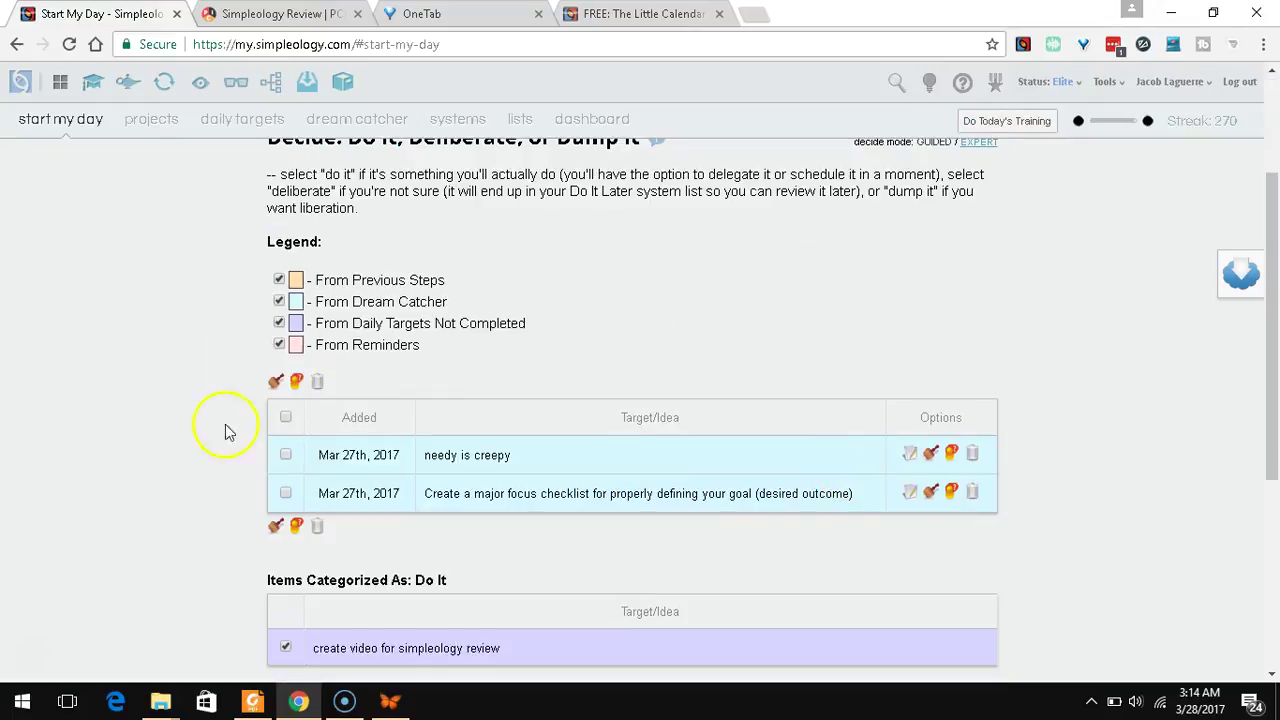
pyautogui.click(952, 458)
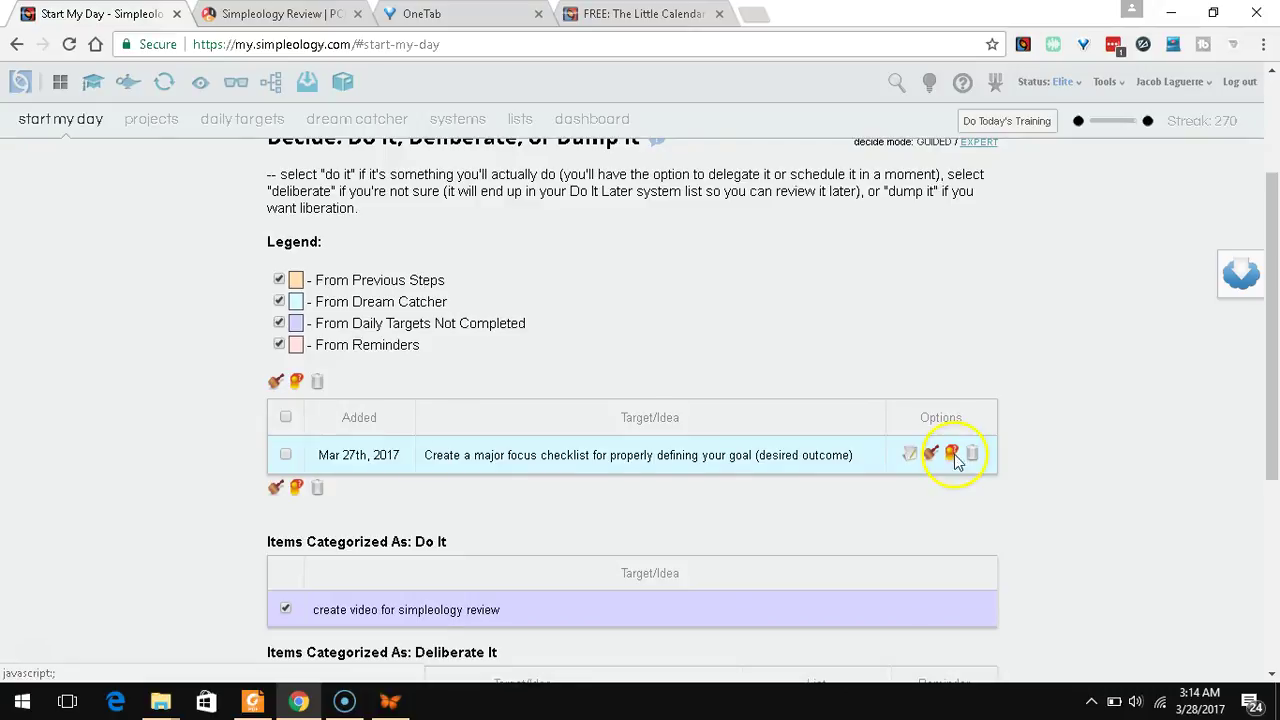
pyautogui.click(950, 458)
pyautogui.scroll(-3, 886, 506)
pyautogui.scroll(2, 669, 381)
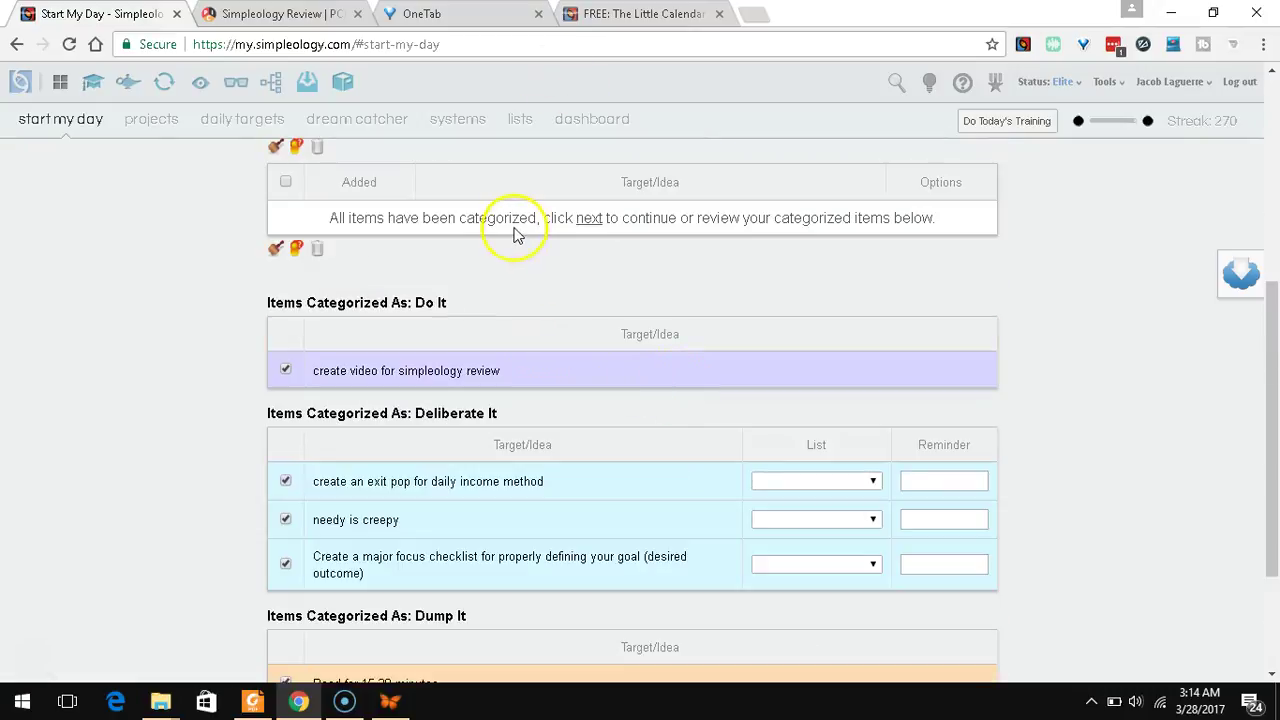
pyautogui.scroll(-2, 775, 363)
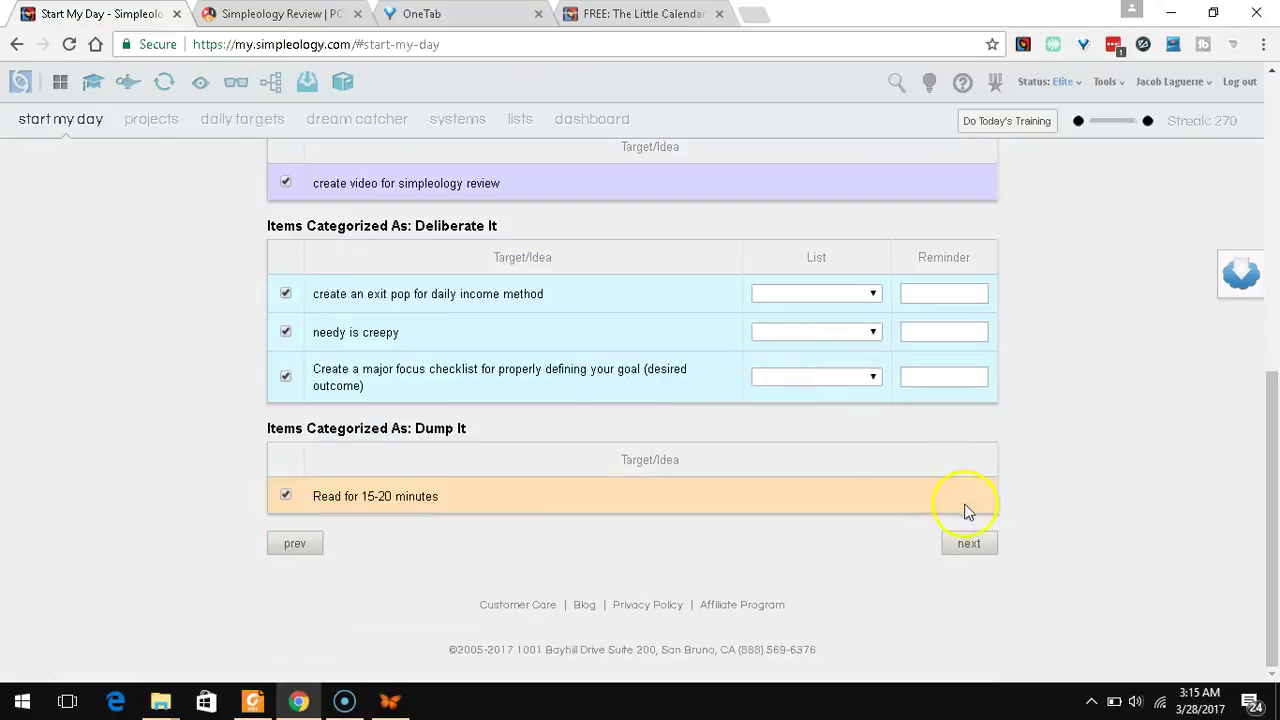
# Step: Advance to the second Decide stage and categorize "create video for simpleology review" as Schedule It
pyautogui.click(962, 545)
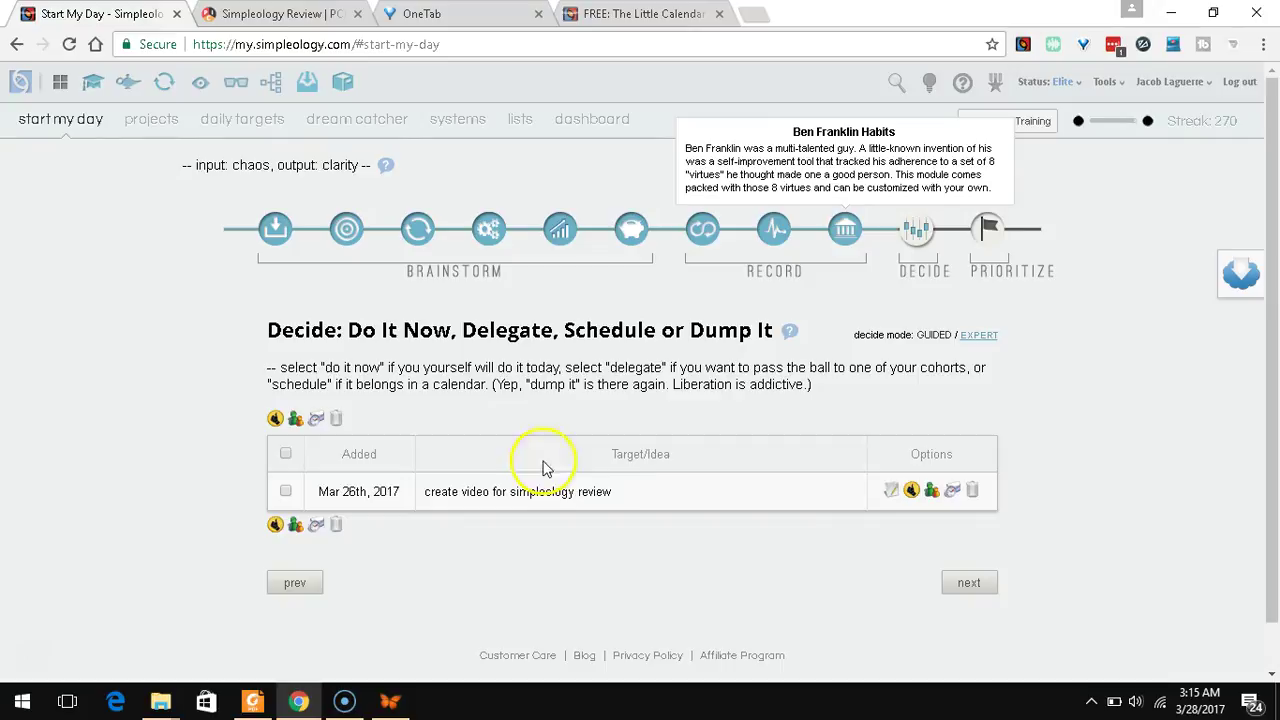
pyautogui.click(931, 495)
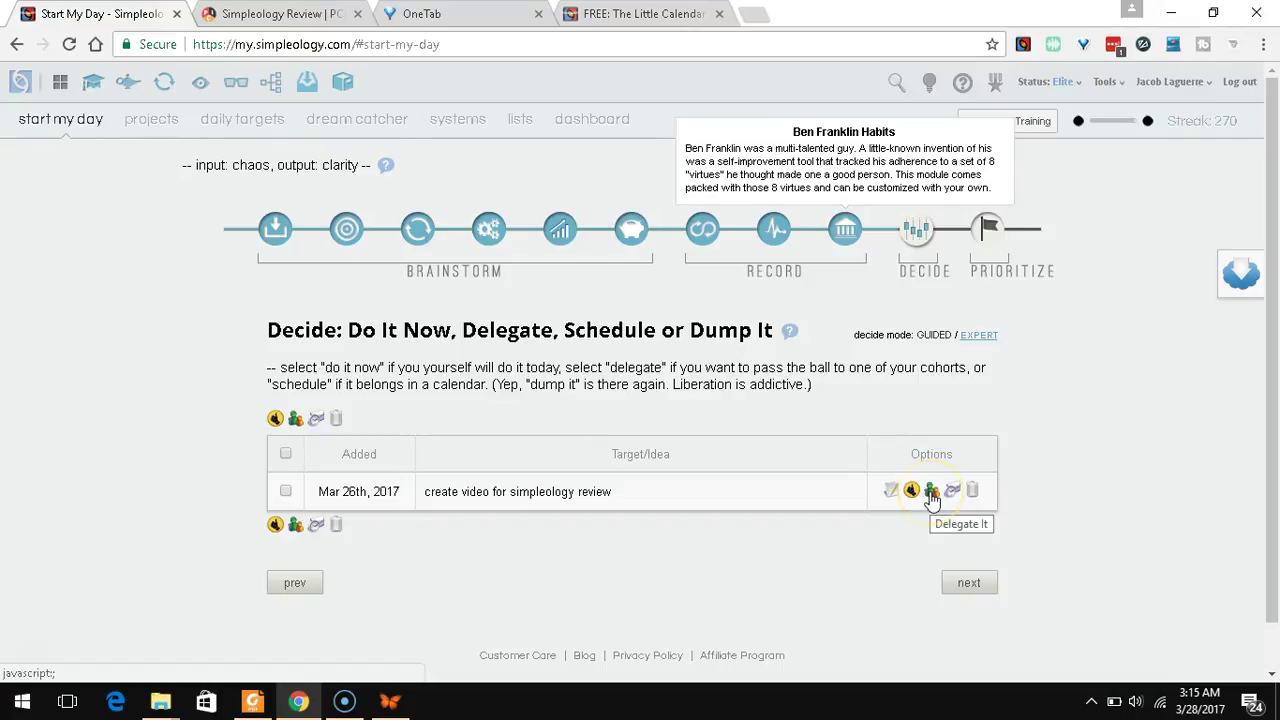
pyautogui.click(955, 492)
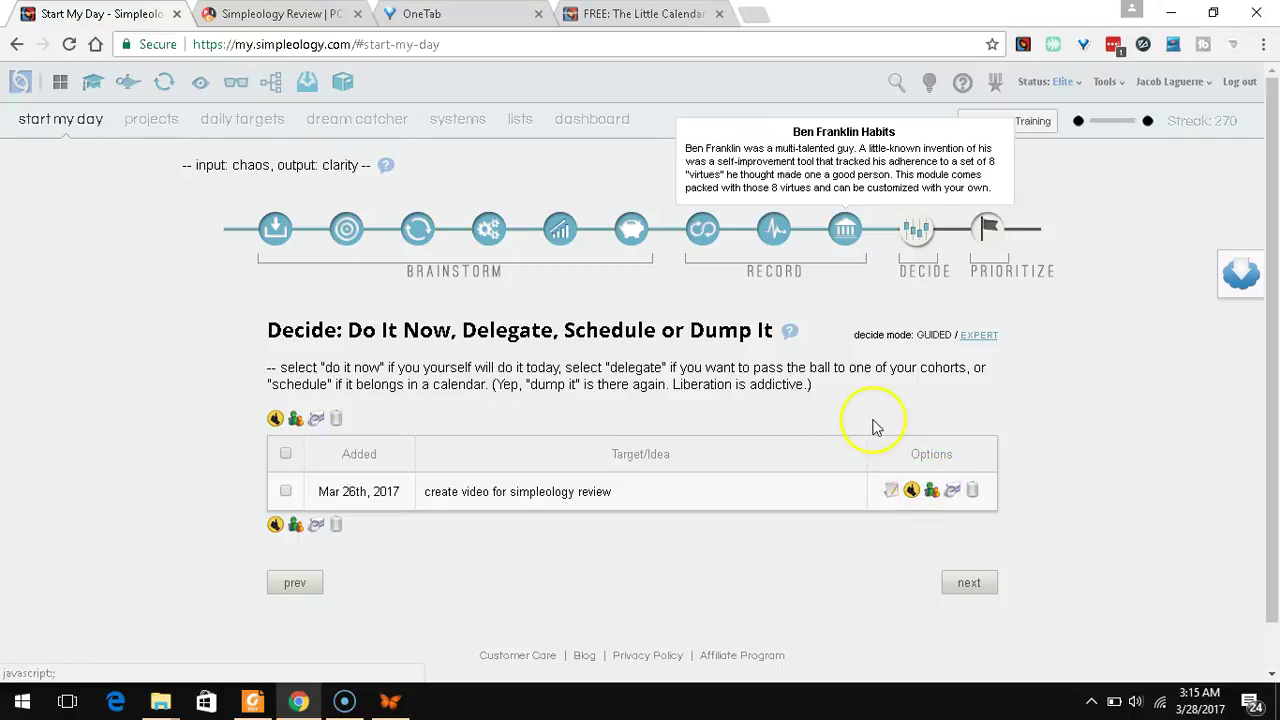
pyautogui.click(953, 491)
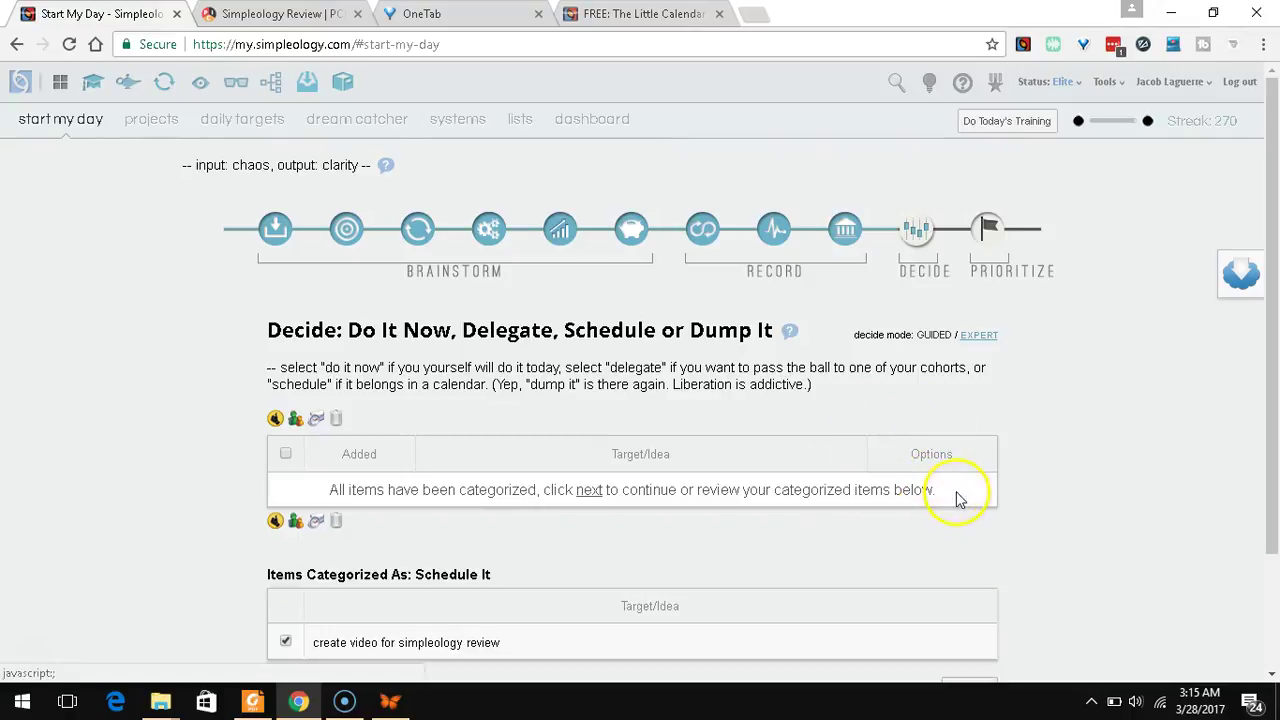
pyautogui.scroll(-2, 573, 492)
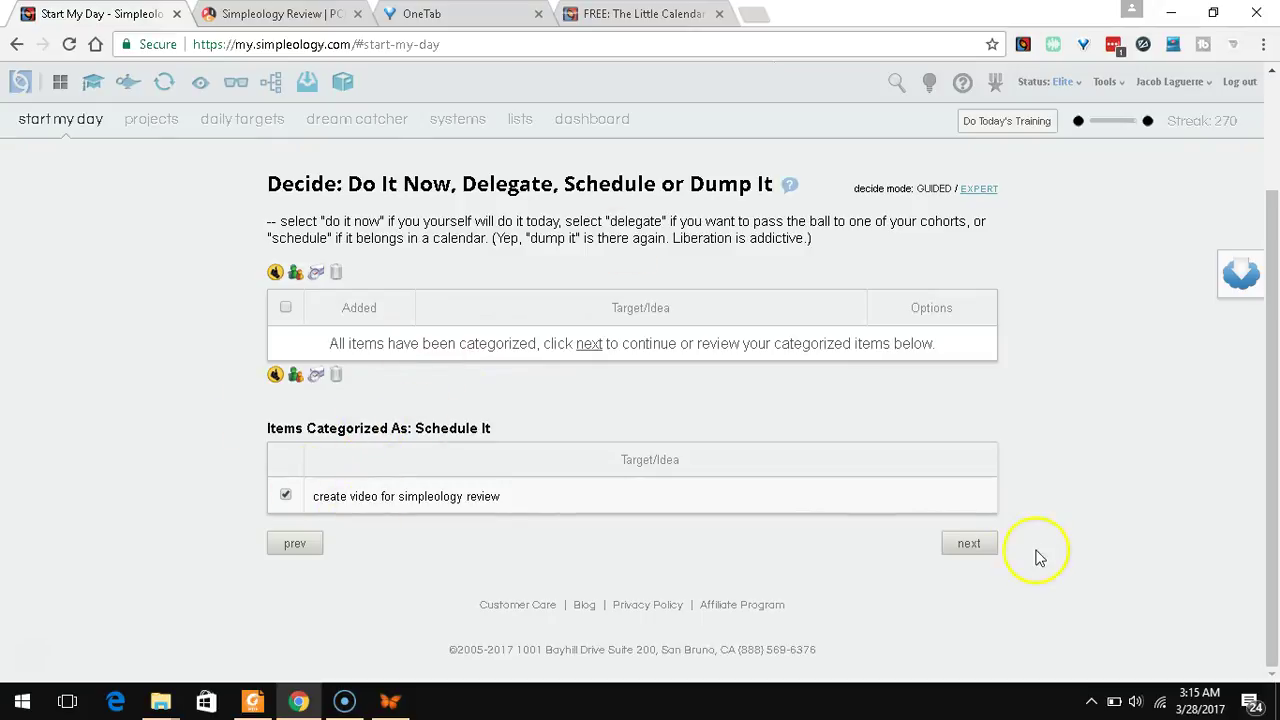
# Step: Advance to Decide: Schedule, add "create video for simpleology review" to Google Calendar with a start date and time, and close the calendar window
pyautogui.click(984, 545)
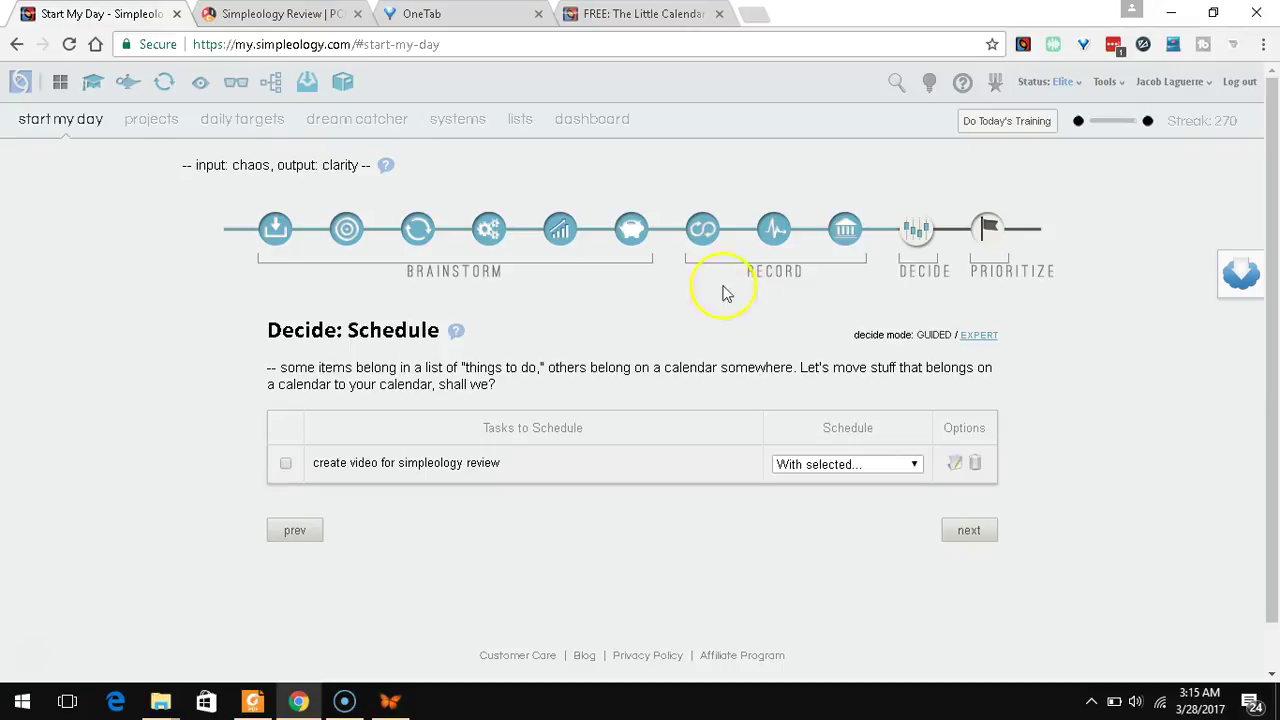
pyautogui.click(785, 466)
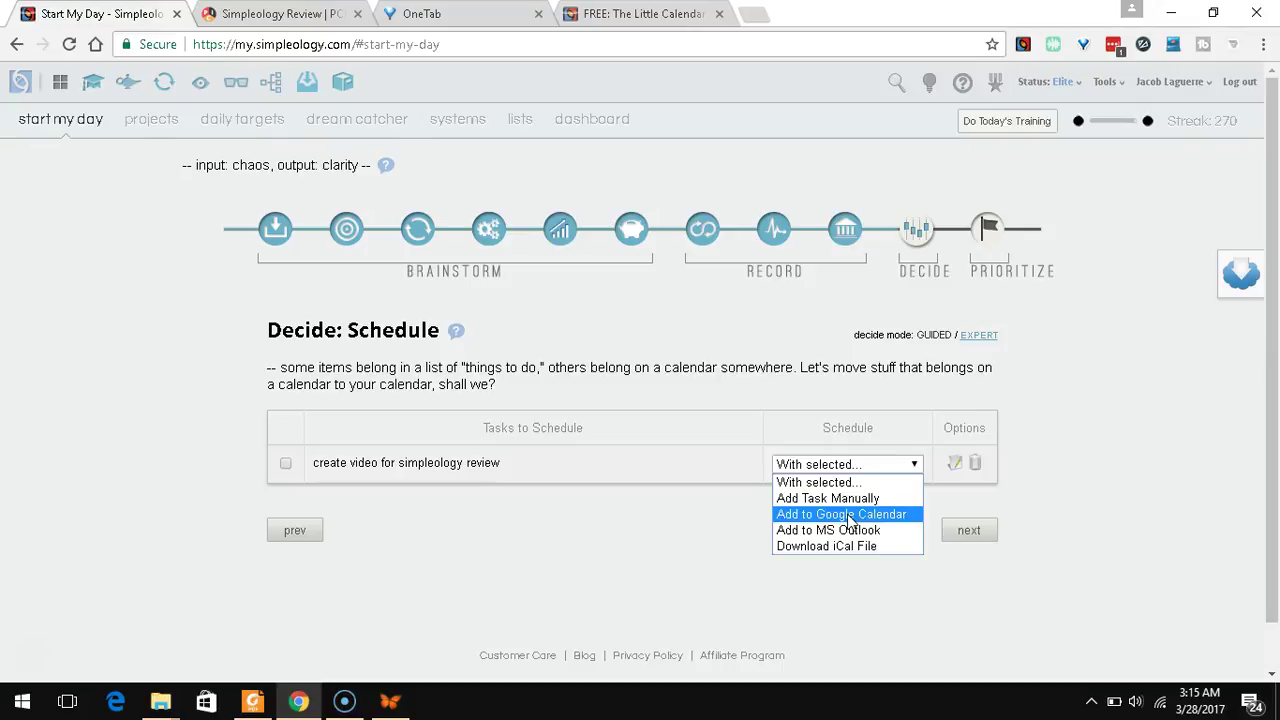
pyautogui.click(842, 514)
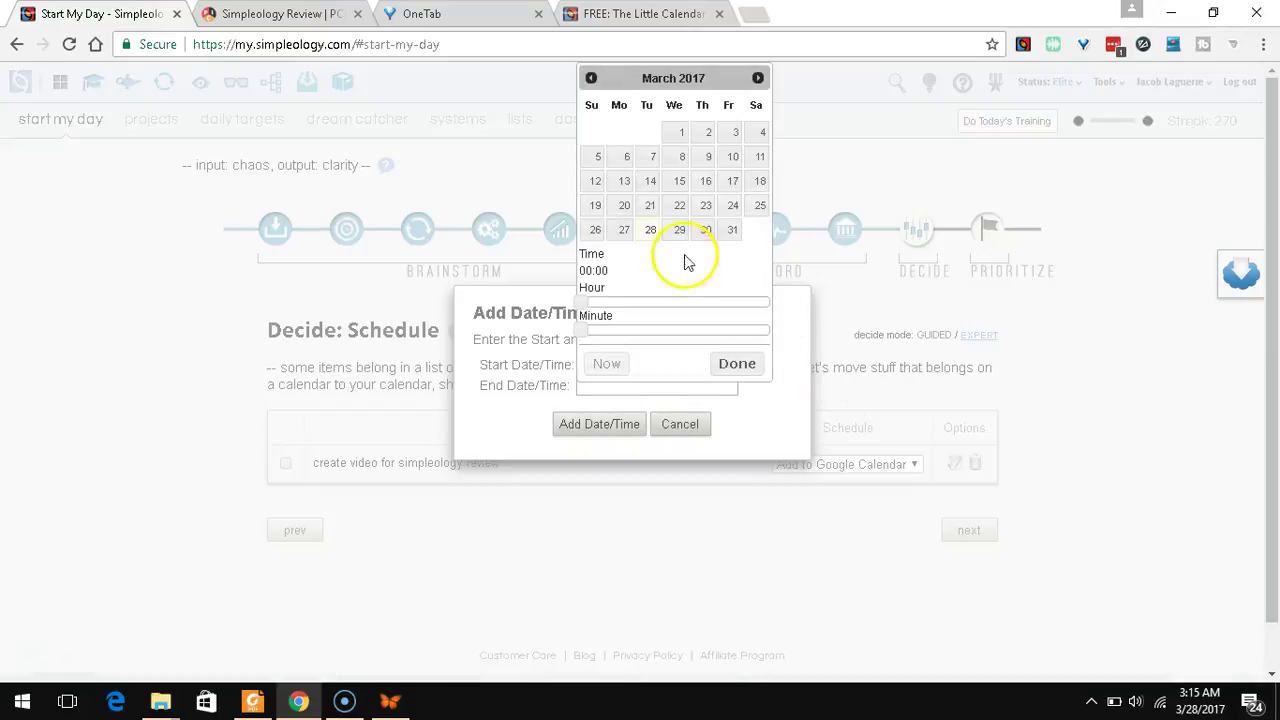
pyautogui.click(685, 302)
pyautogui.click(667, 330)
pyautogui.click(736, 363)
pyautogui.click(585, 428)
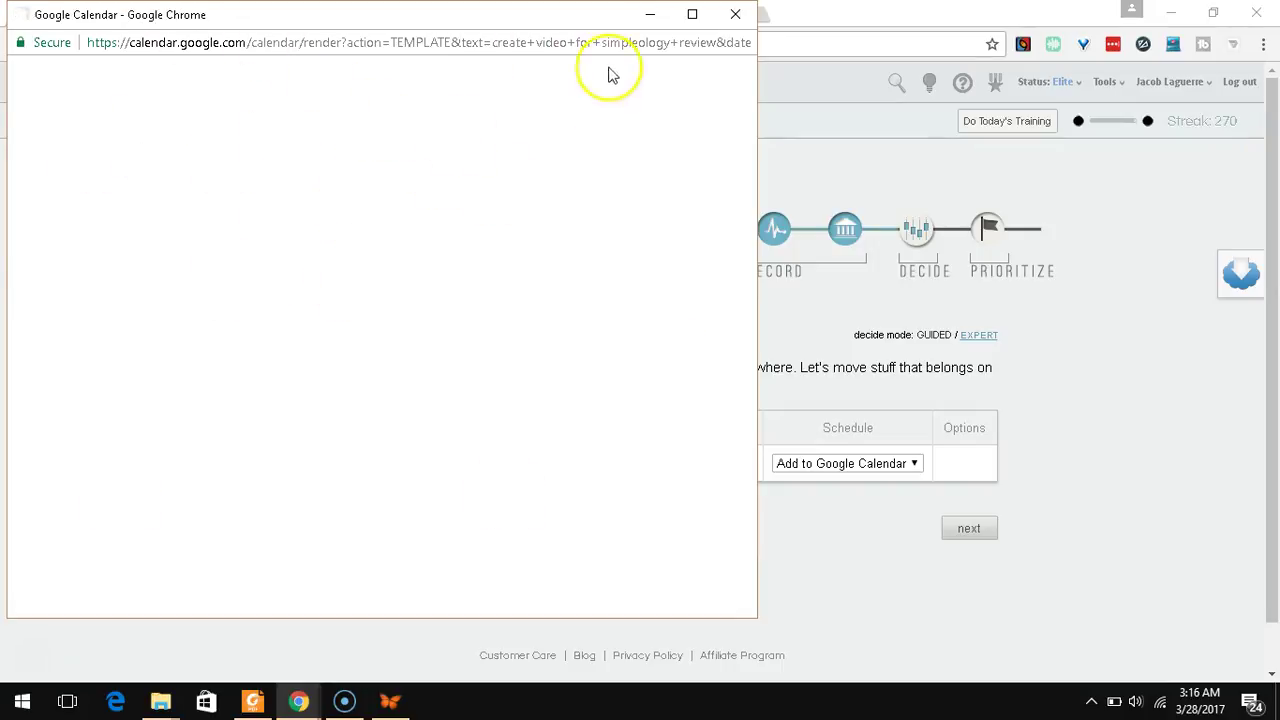
pyautogui.click(736, 16)
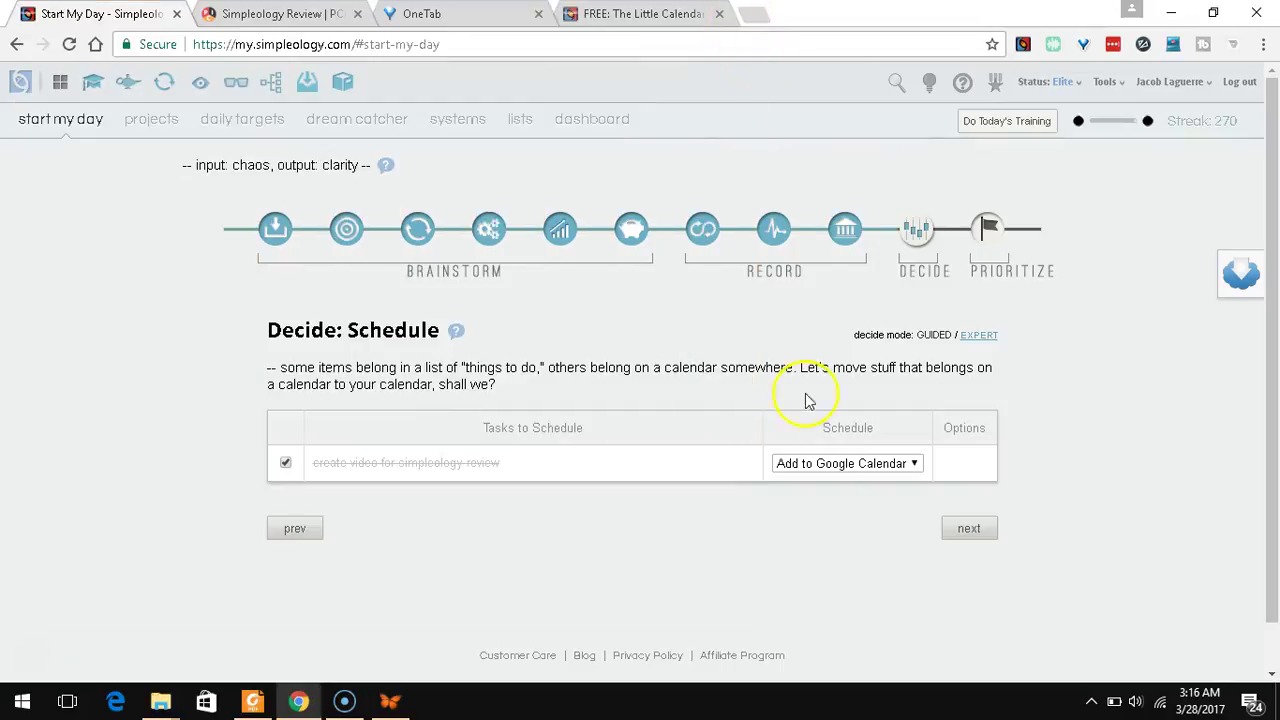
# Step: Finish the Decide stage and look through the completed items in Daily Targets
pyautogui.click(959, 530)
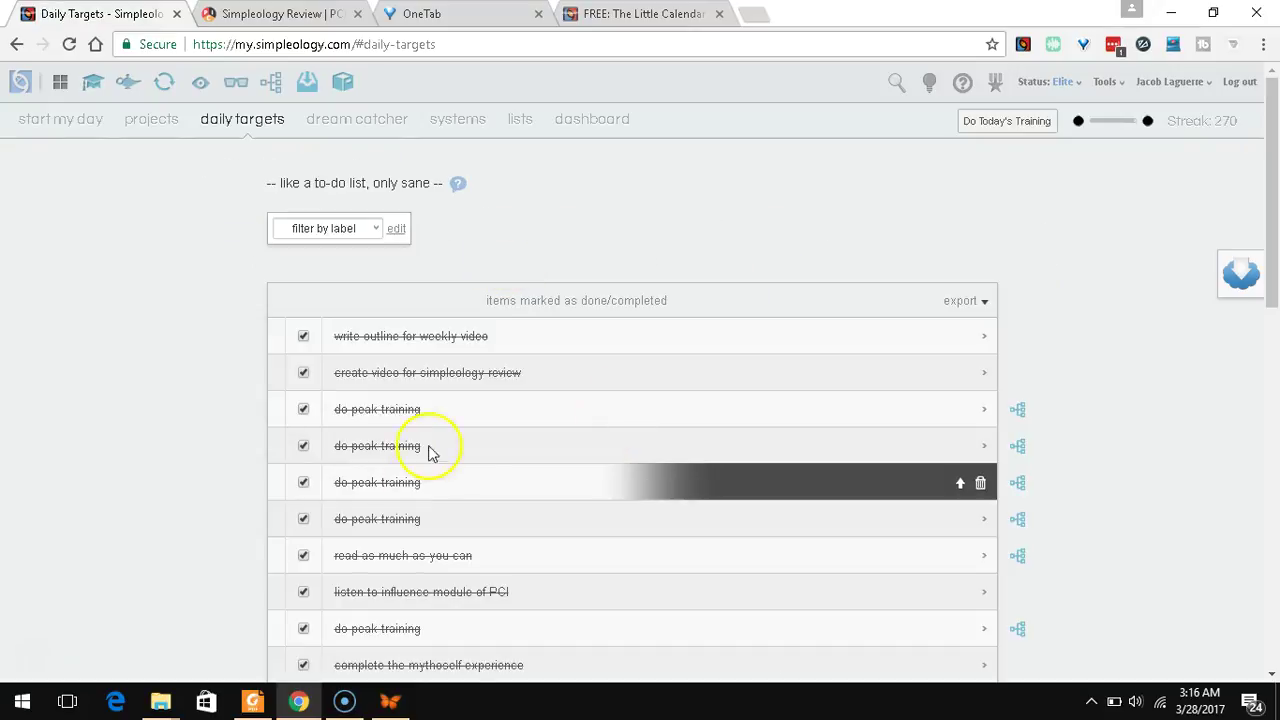
pyautogui.scroll(-10, 465, 465)
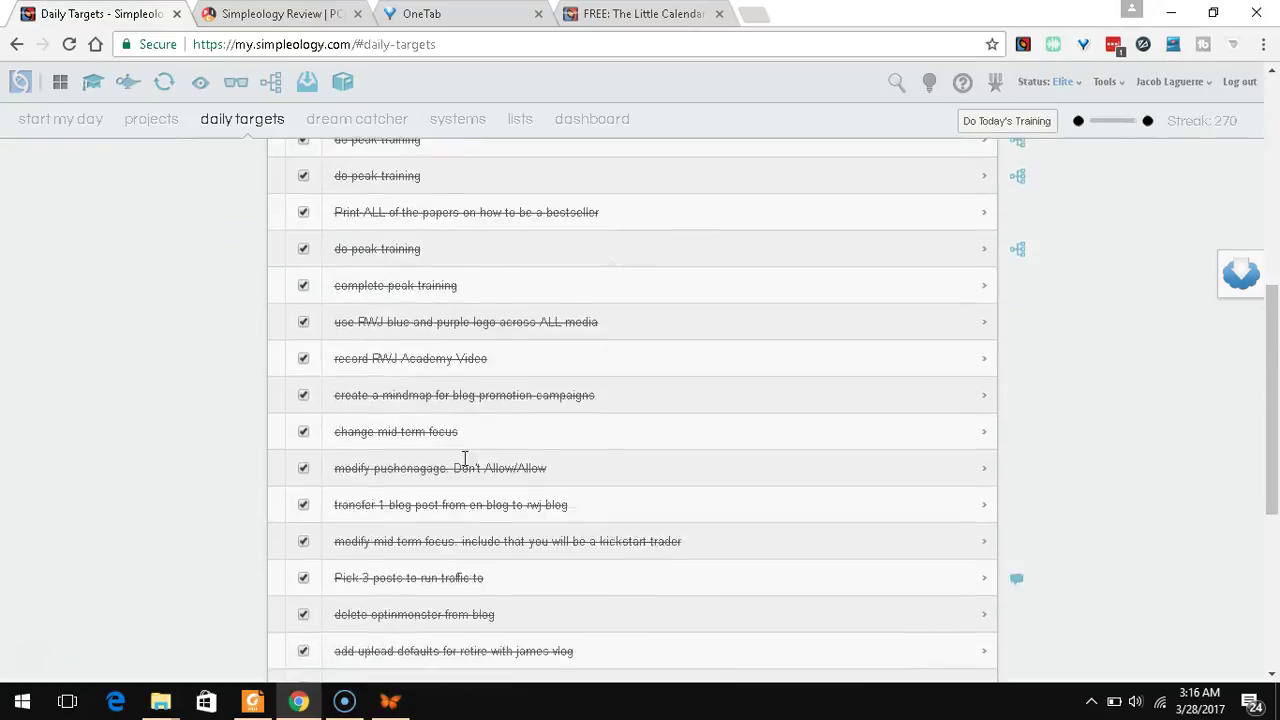
pyautogui.scroll(6, 461, 468)
pyautogui.scroll(4, 461, 468)
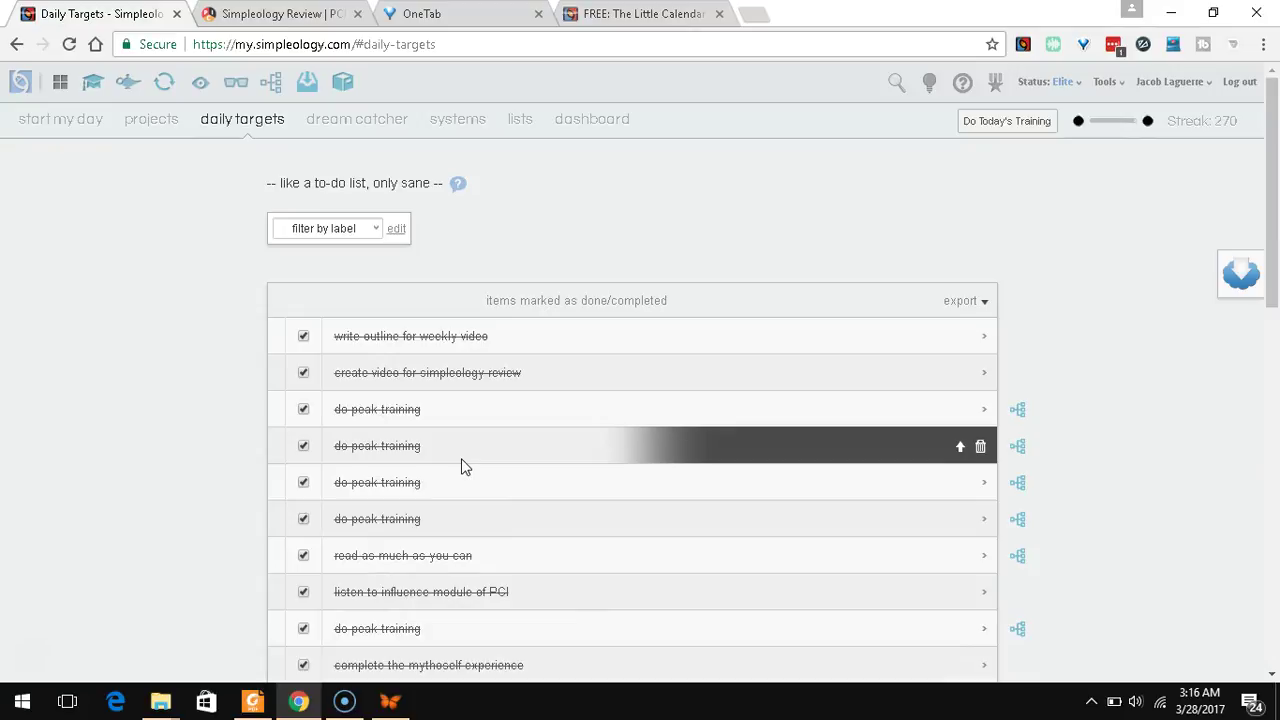
# Step: Switch to the Simpleology Review article and go through its module sections as far as the Free Form method under Prioritize
pyautogui.click(215, 14)
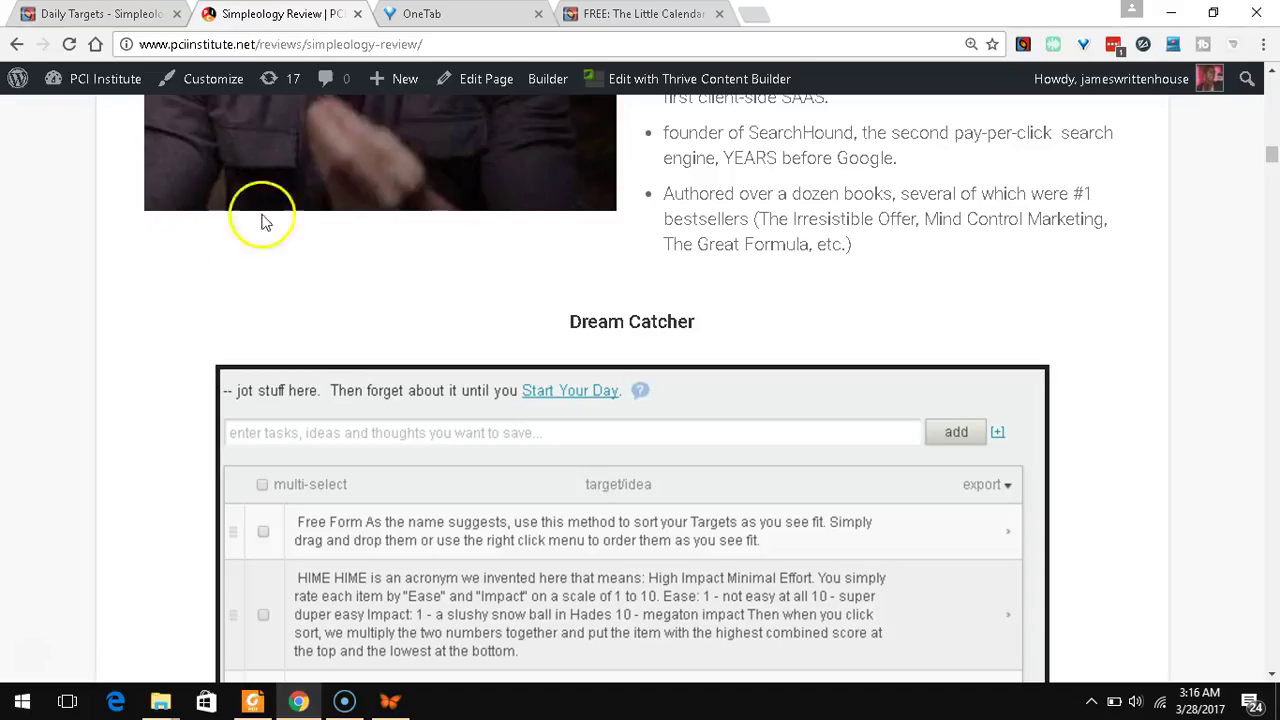
pyautogui.scroll(-6, 495, 300)
pyautogui.scroll(-20, 490, 316)
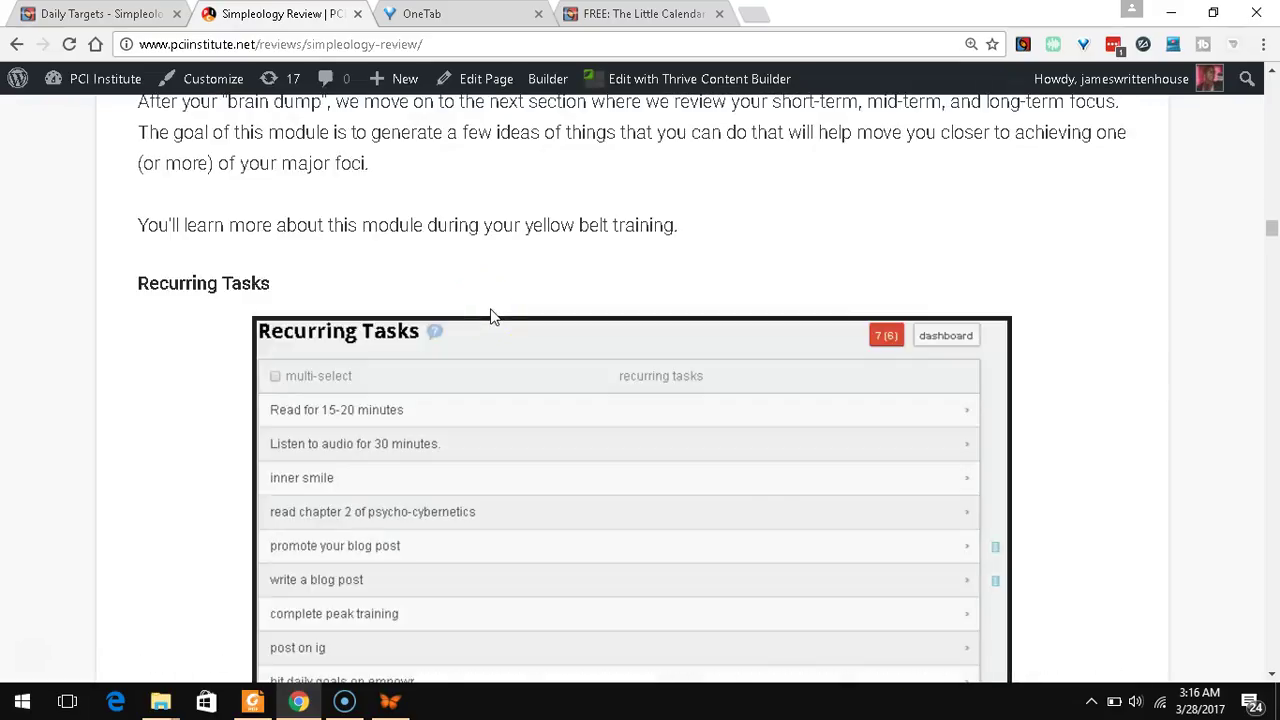
pyautogui.scroll(-20, 490, 316)
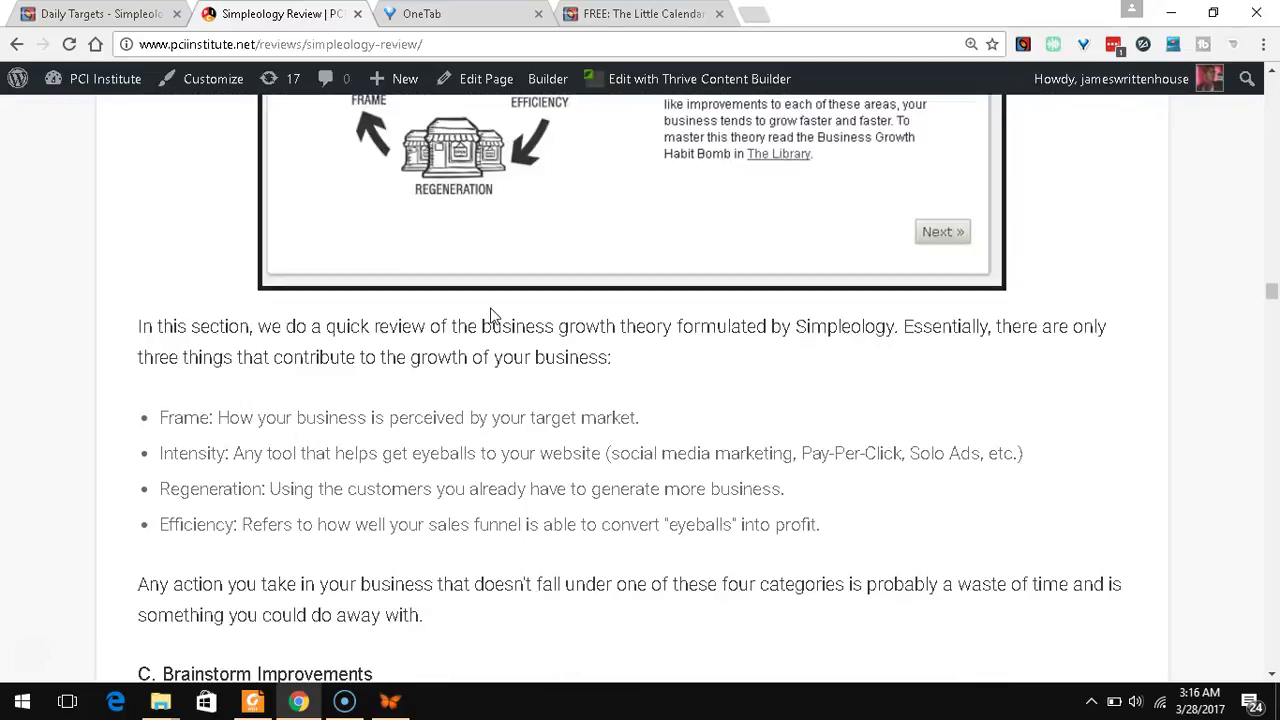
pyautogui.scroll(-8, 490, 316)
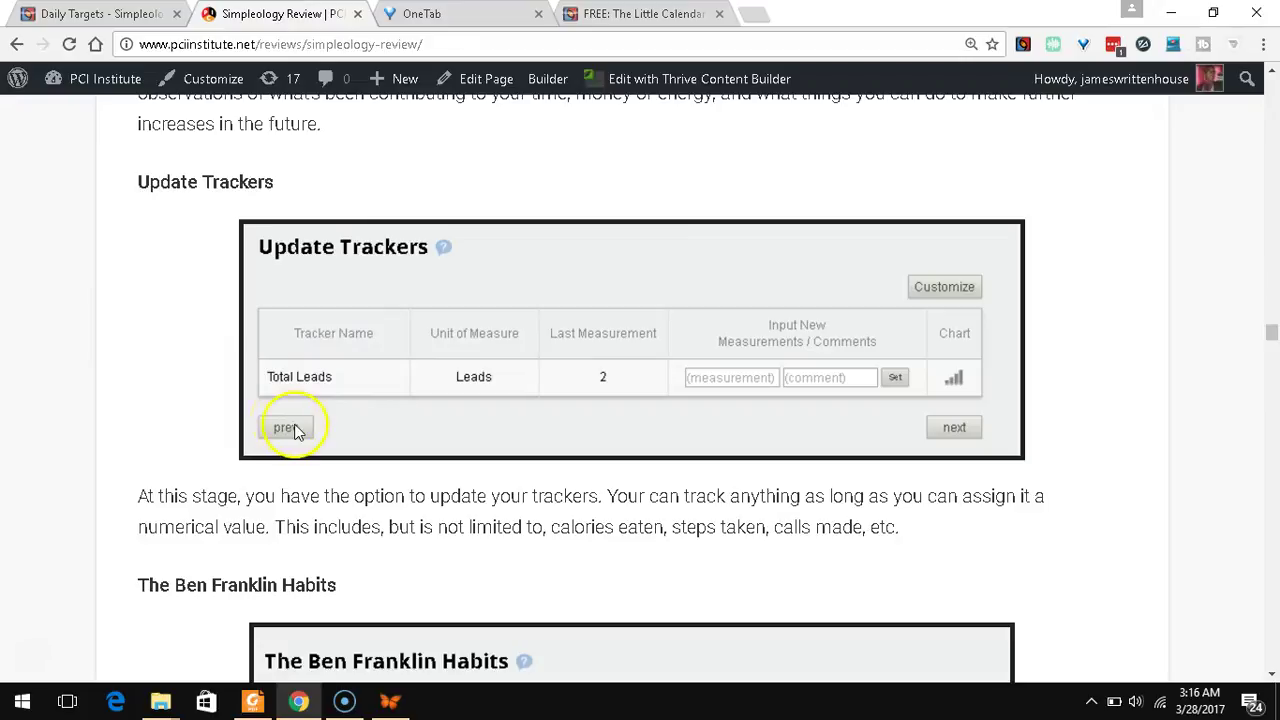
pyautogui.scroll(-12, 290, 425)
pyautogui.scroll(-20, 295, 432)
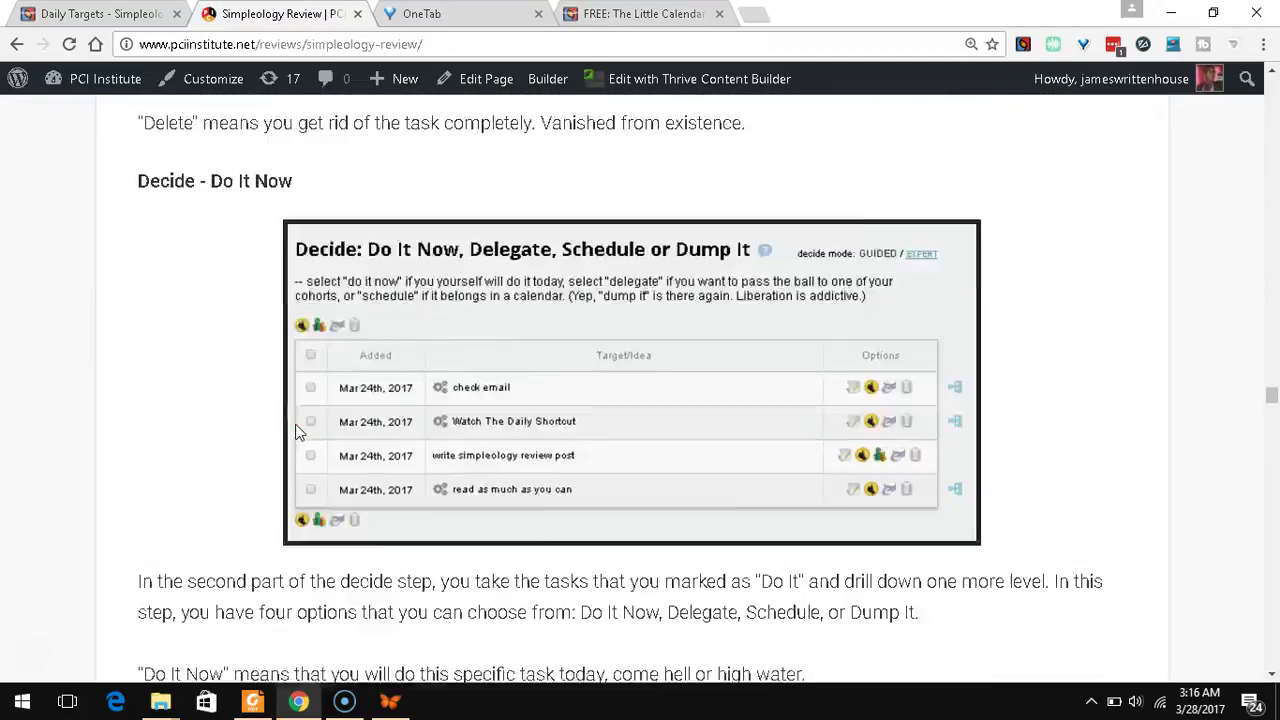
pyautogui.scroll(-2, 295, 432)
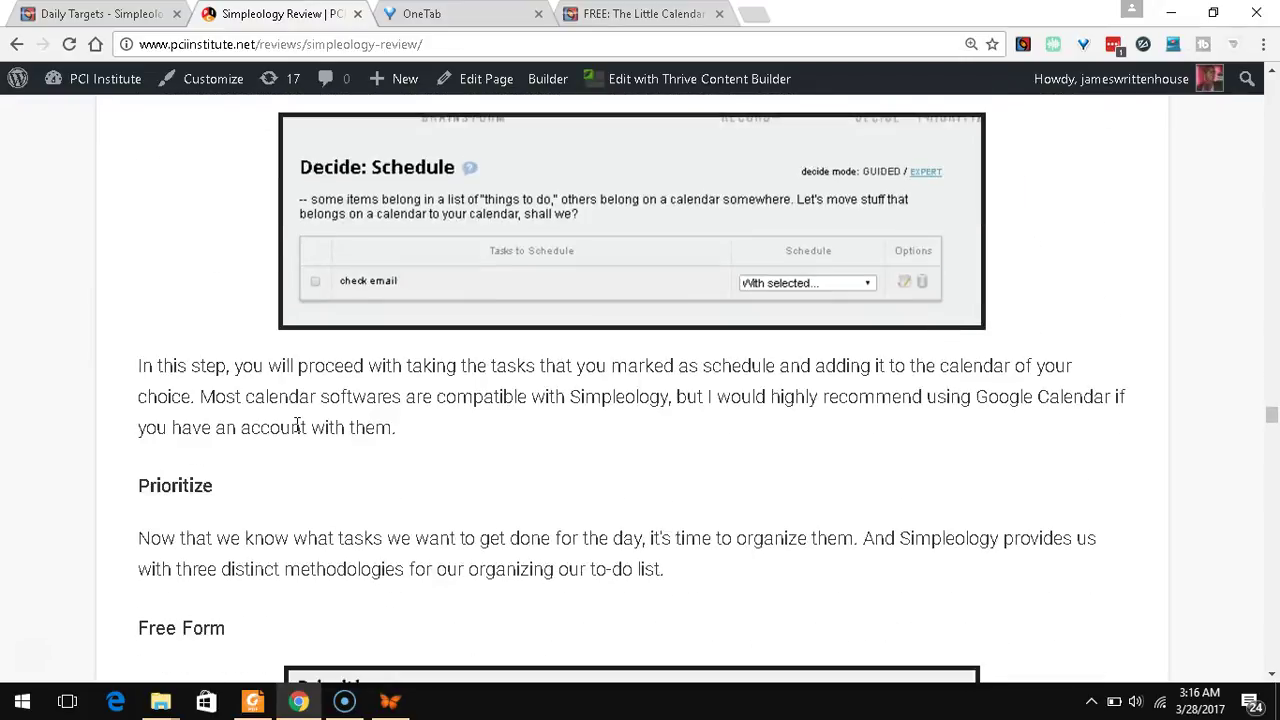
pyautogui.scroll(-2, 297, 428)
pyautogui.scroll(-3, 337, 426)
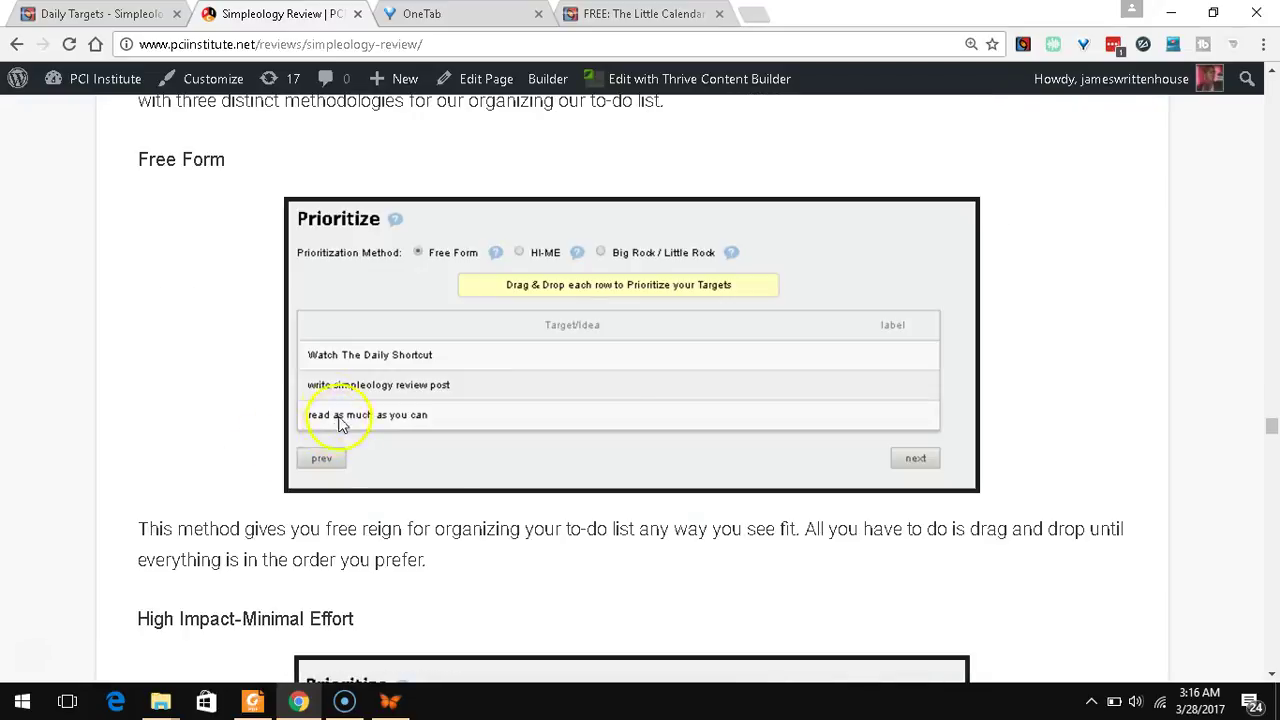
# Step: Examine the article's Free Form and High Impact-Minimal Effort prioritization methods
pyautogui.scroll(1, 320, 415)
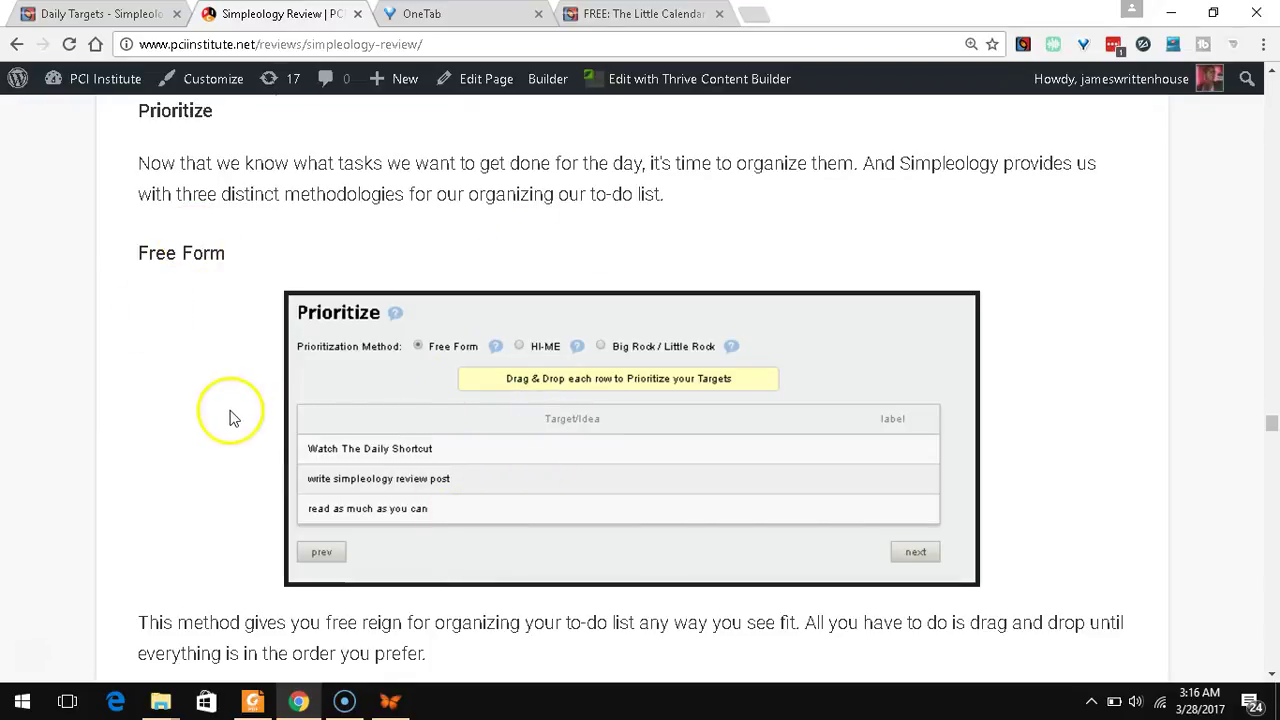
pyautogui.scroll(-5, 230, 416)
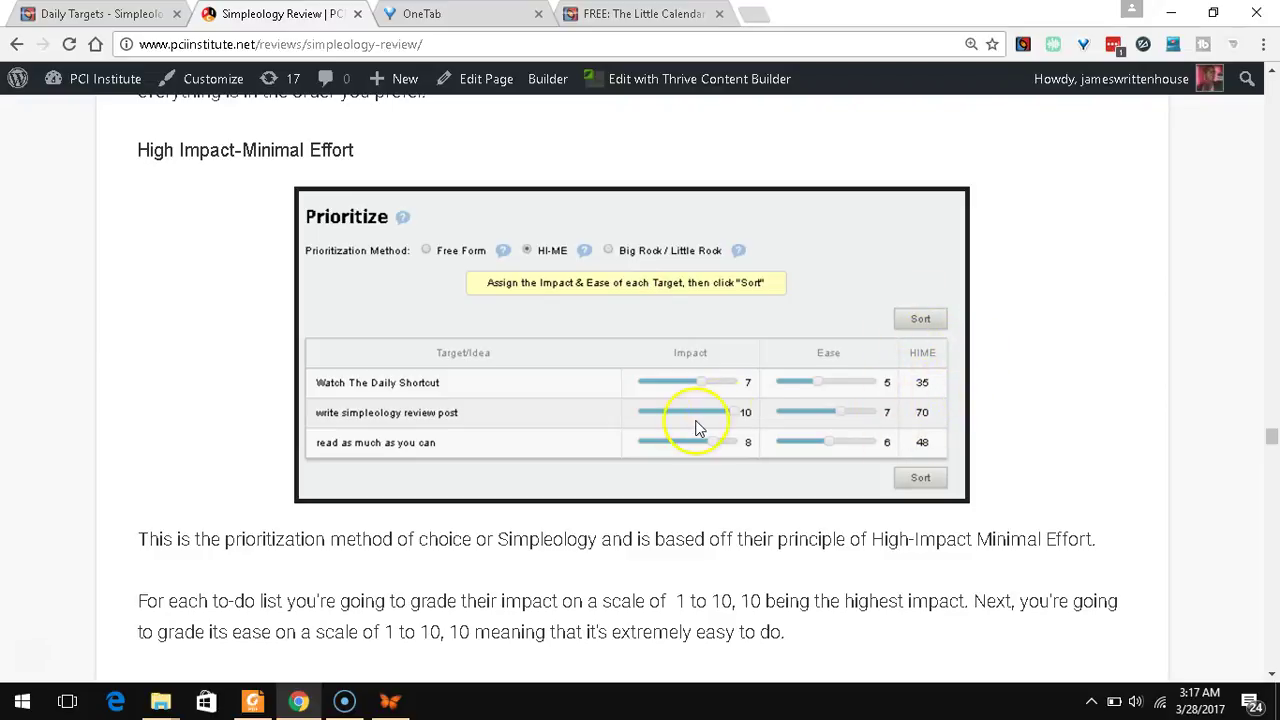
pyautogui.scroll(1, 422, 428)
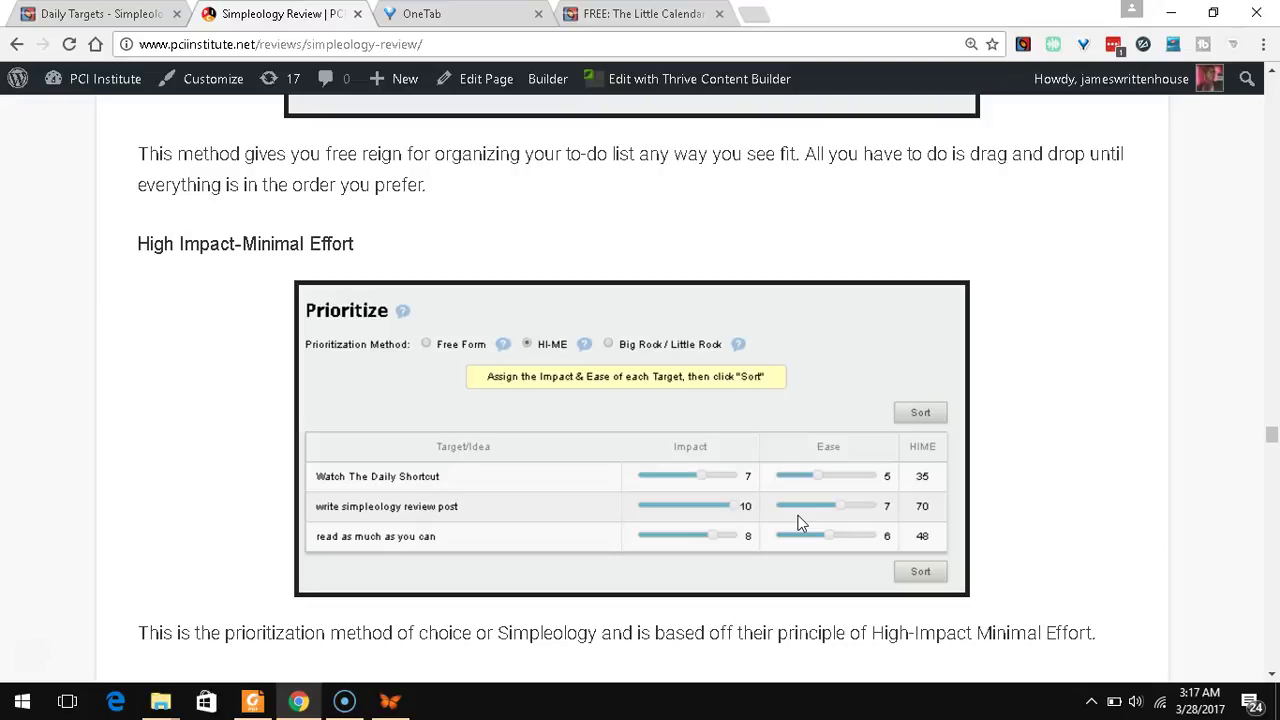
# Step: Examine the article's Big Rock/Little Rock method and Daily Targets section, continuing to The Dojo
pyautogui.scroll(-7, 800, 522)
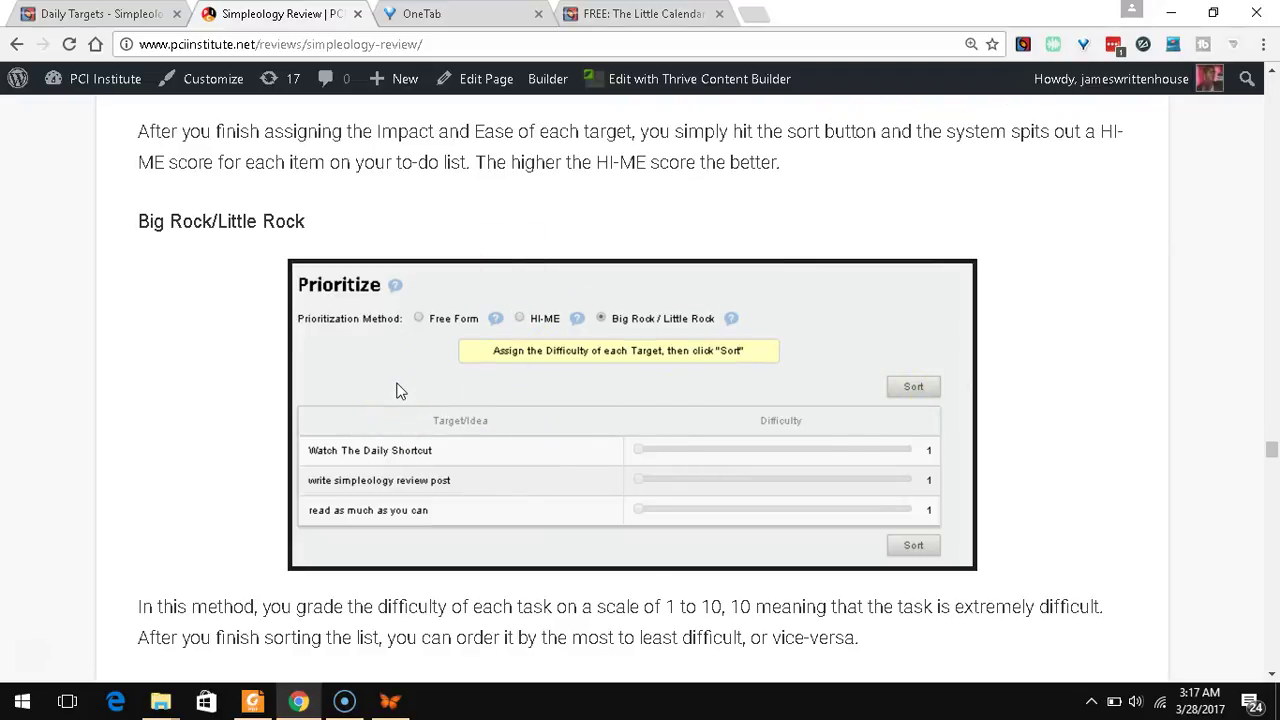
pyautogui.scroll(-1, 396, 390)
pyautogui.scroll(-7, 397, 390)
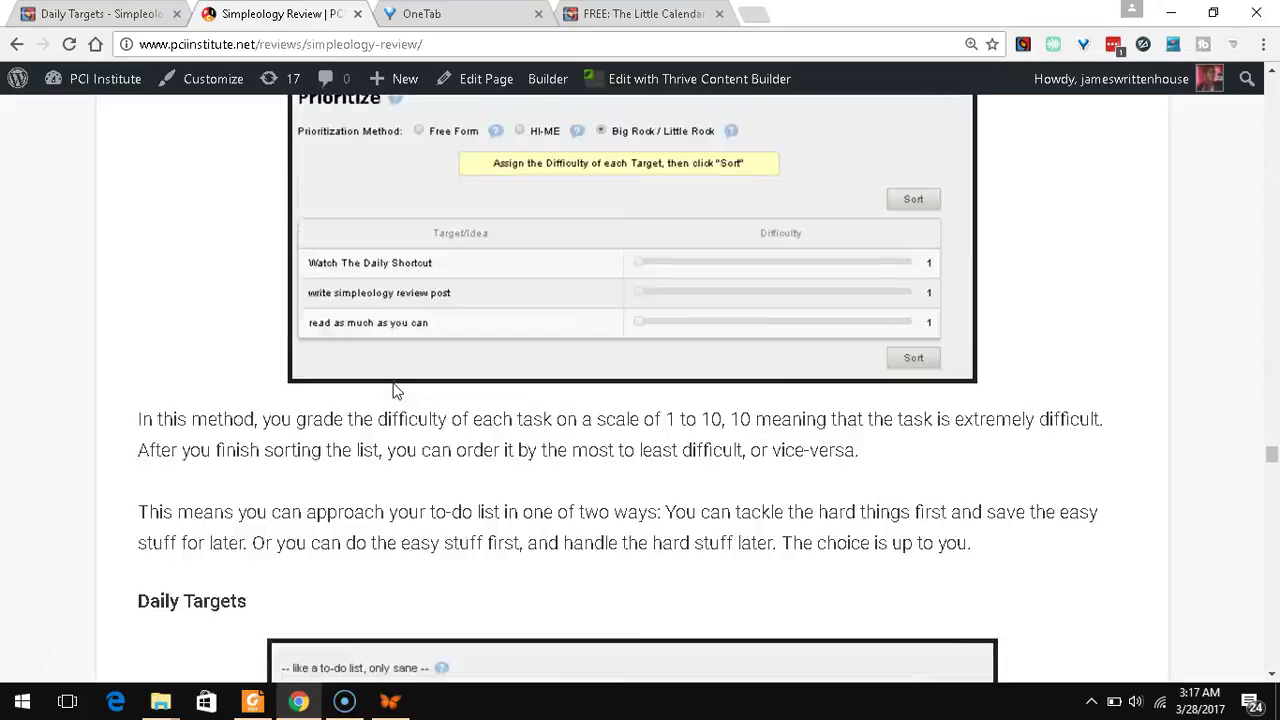
pyautogui.scroll(4, 393, 383)
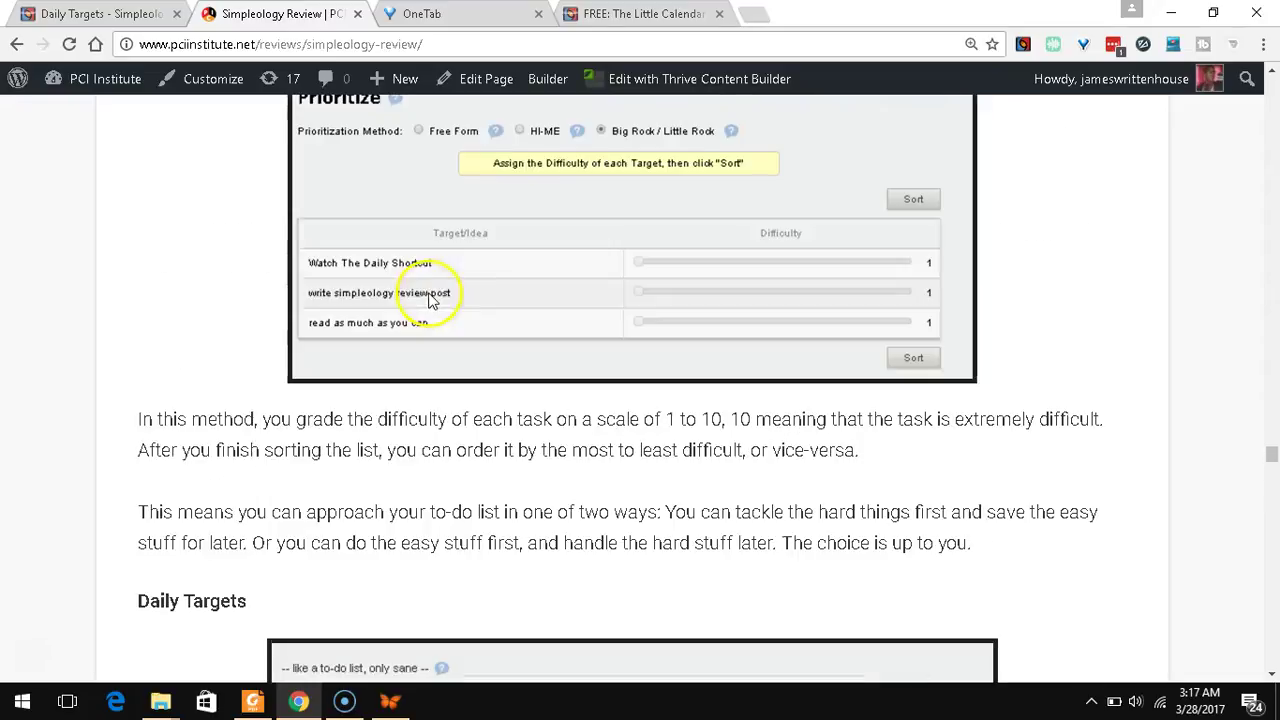
pyautogui.scroll(-2, 445, 299)
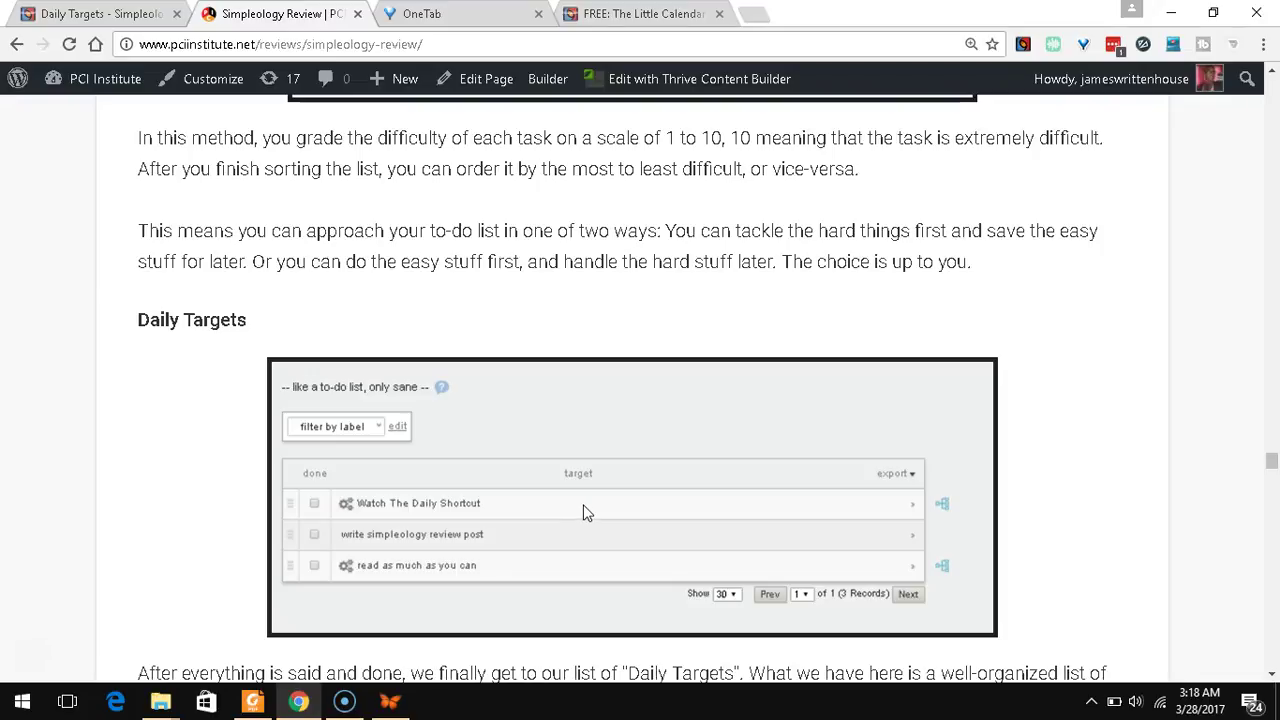
pyautogui.scroll(-5, 290, 520)
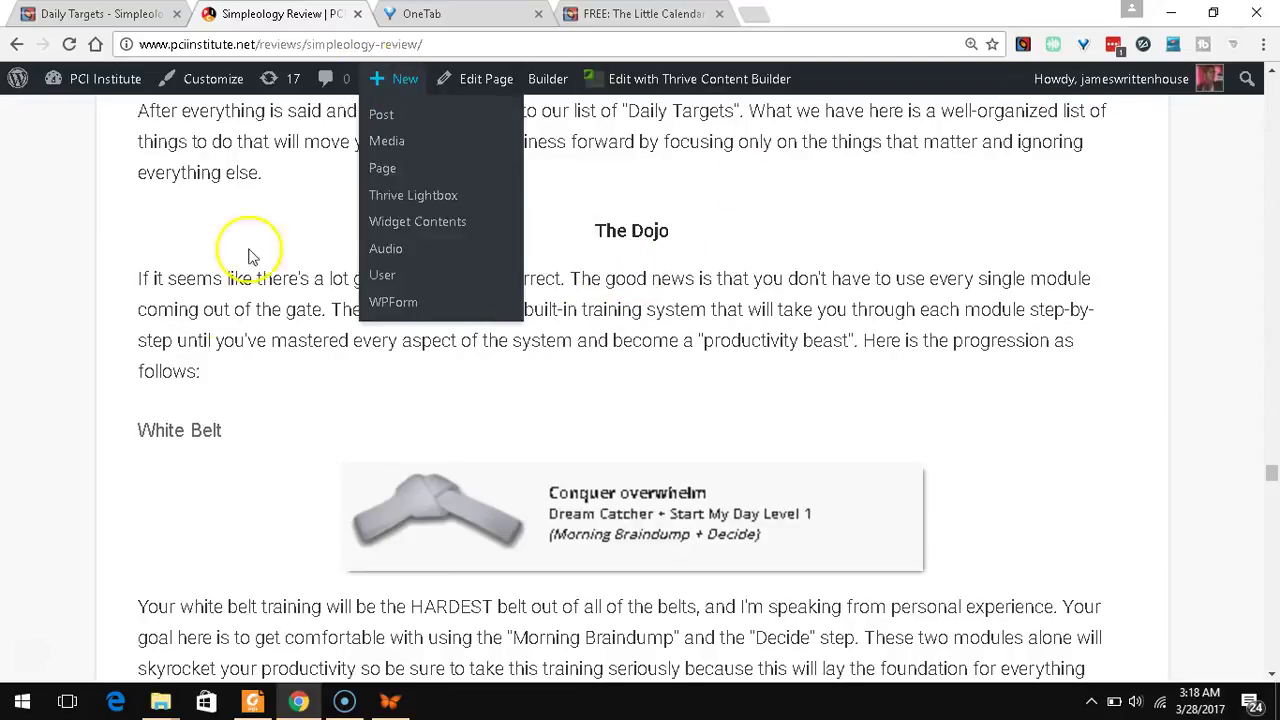
# Step: Return from the review article to the Simpleology Daily Targets page
pyautogui.hotkey('ctrl', 'Tab')
pyautogui.hotkey('ctrl', 'Tab')
pyautogui.hotkey('ctrl', 'Tab')
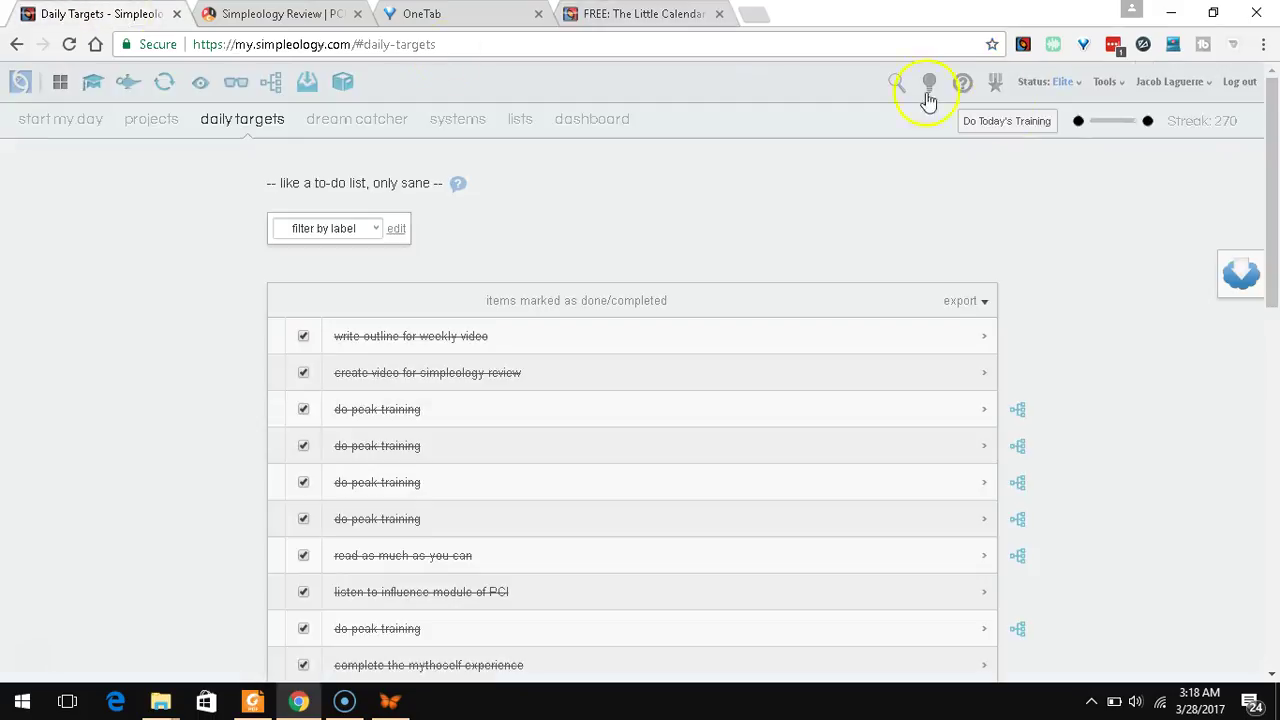
# Step: Open the Start My Day streak calendar and switch to the Dojo to go through its belts from white to green
pyautogui.click(1190, 134)
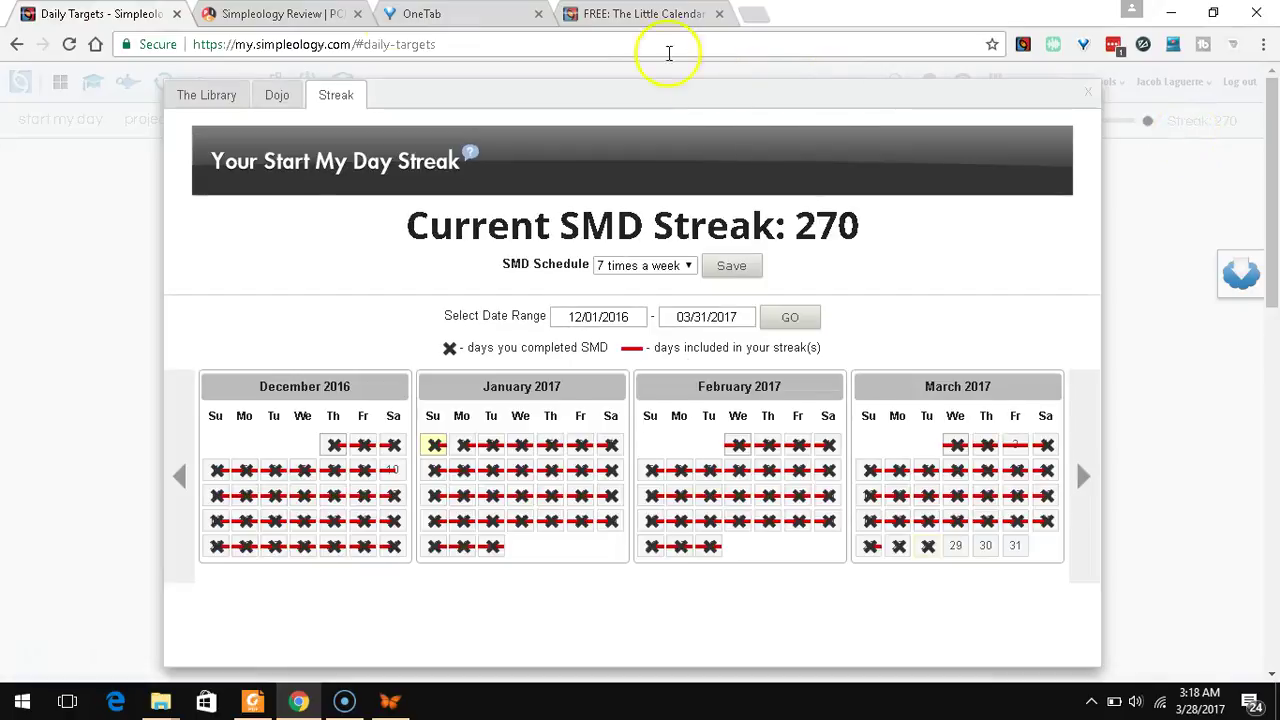
pyautogui.click(270, 100)
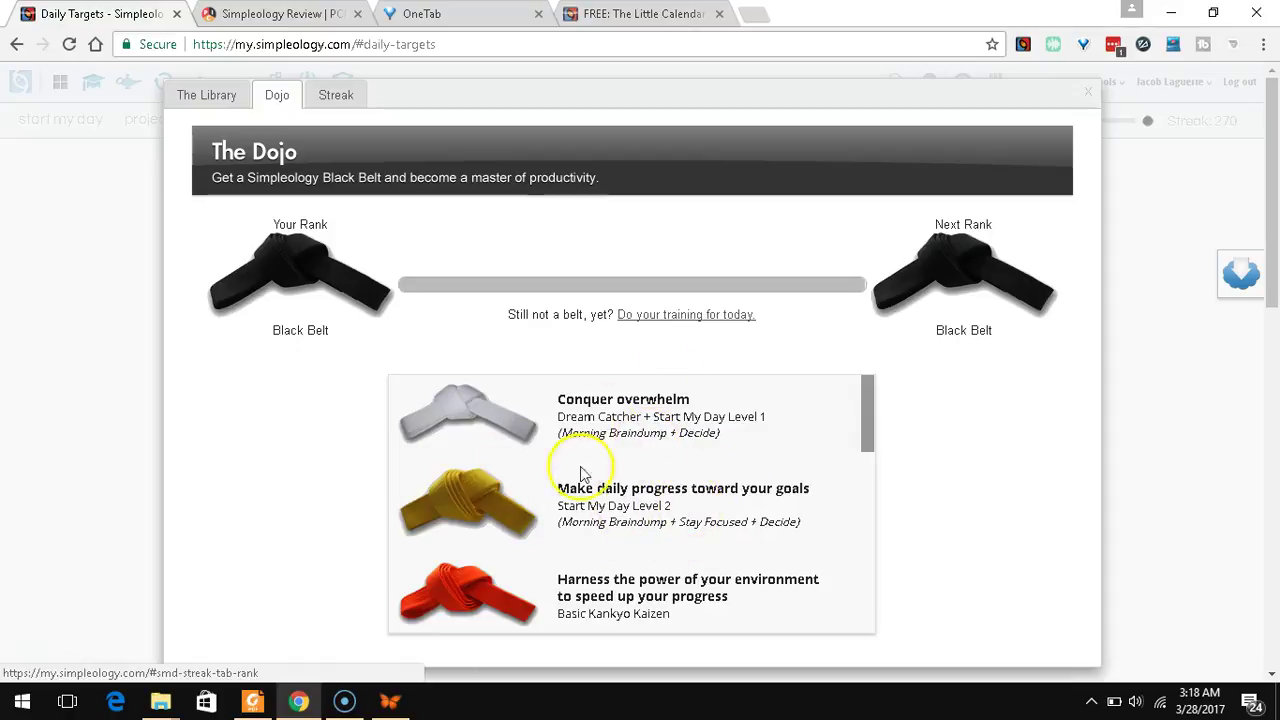
pyautogui.scroll(-1, 865, 396)
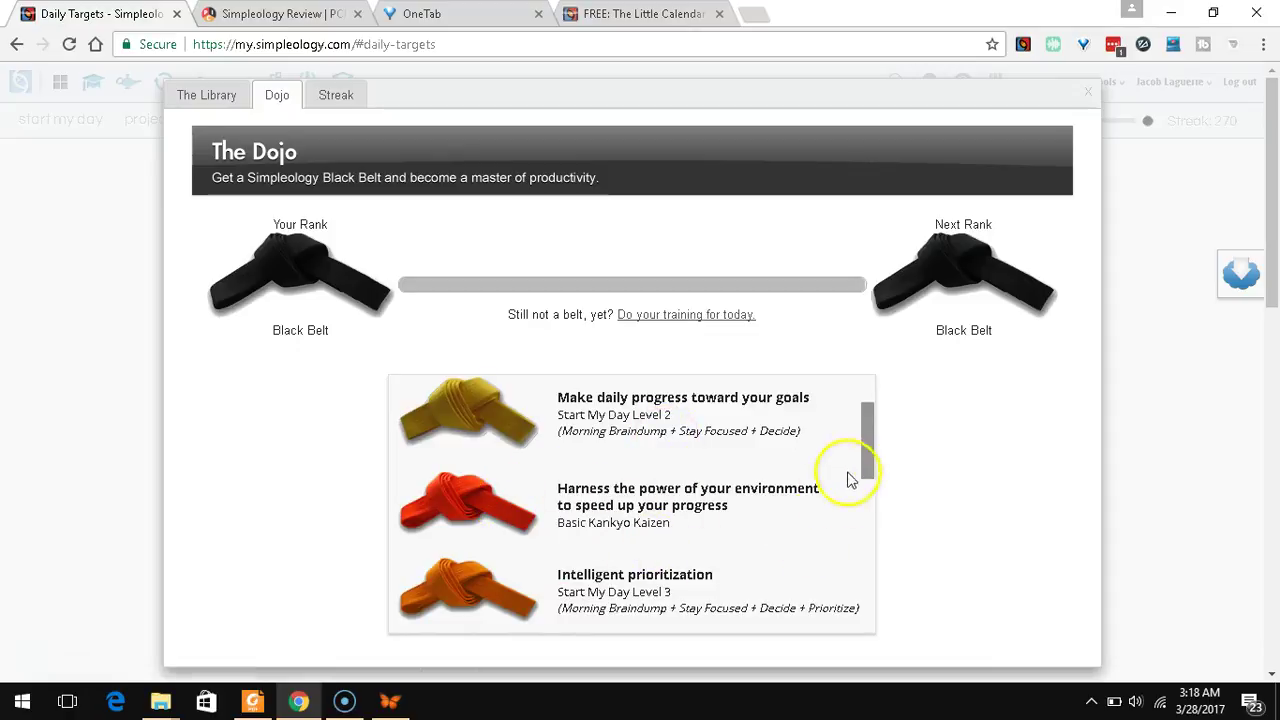
pyautogui.scroll(-1, 872, 472)
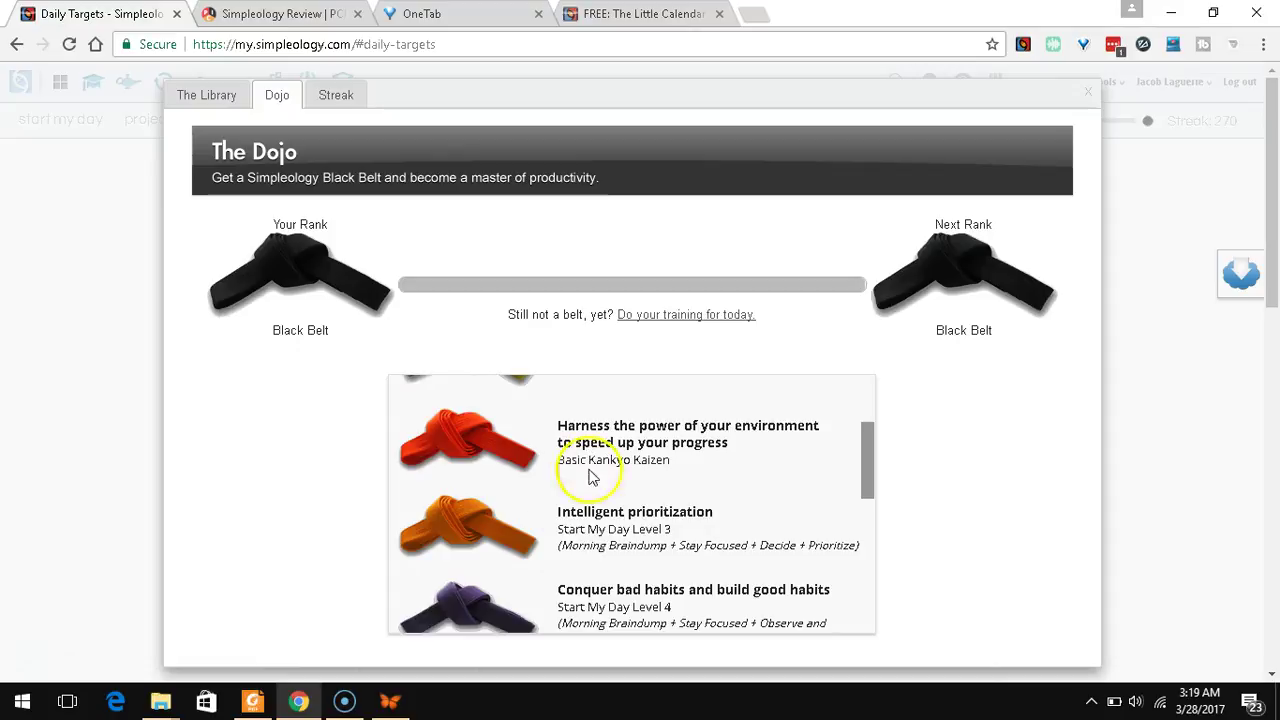
pyautogui.scroll(-1, 492, 458)
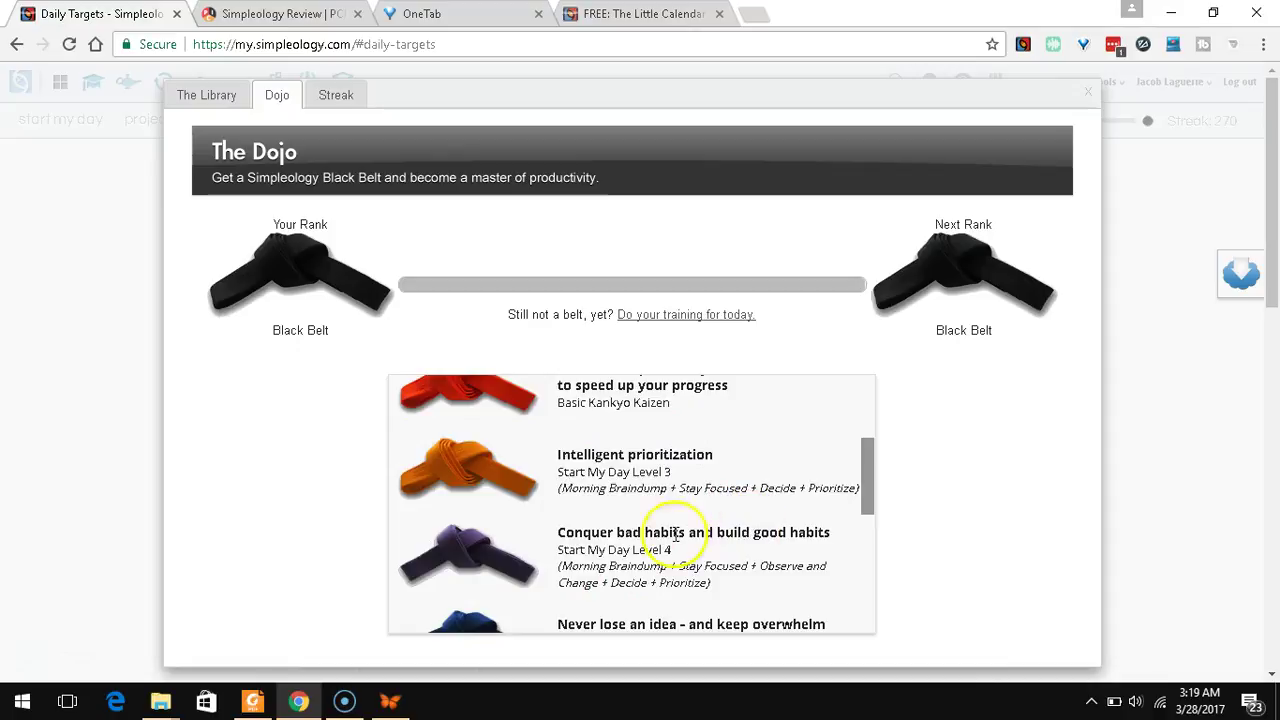
pyautogui.scroll(-1, 535, 500)
pyautogui.scroll(-2, 543, 487)
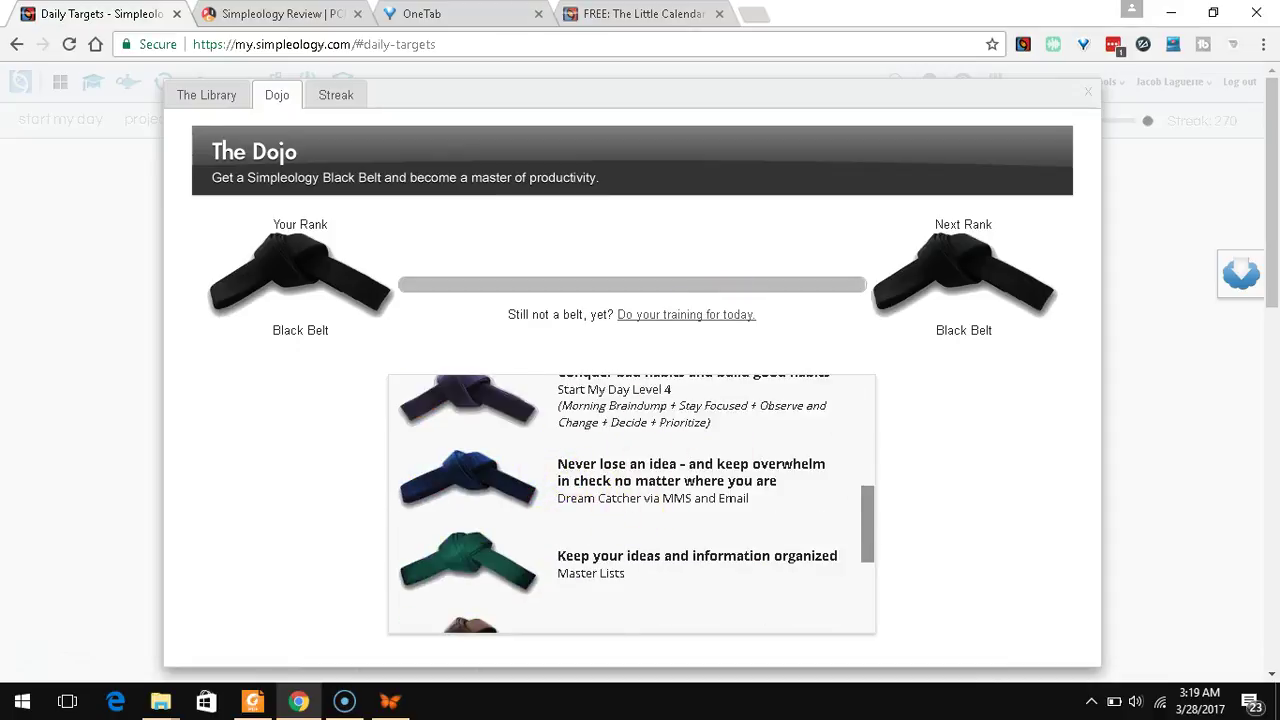
# Step: Open the Dream Catcher quick-entry box, enter some placeholder text and erase it
pyautogui.click(1238, 272)
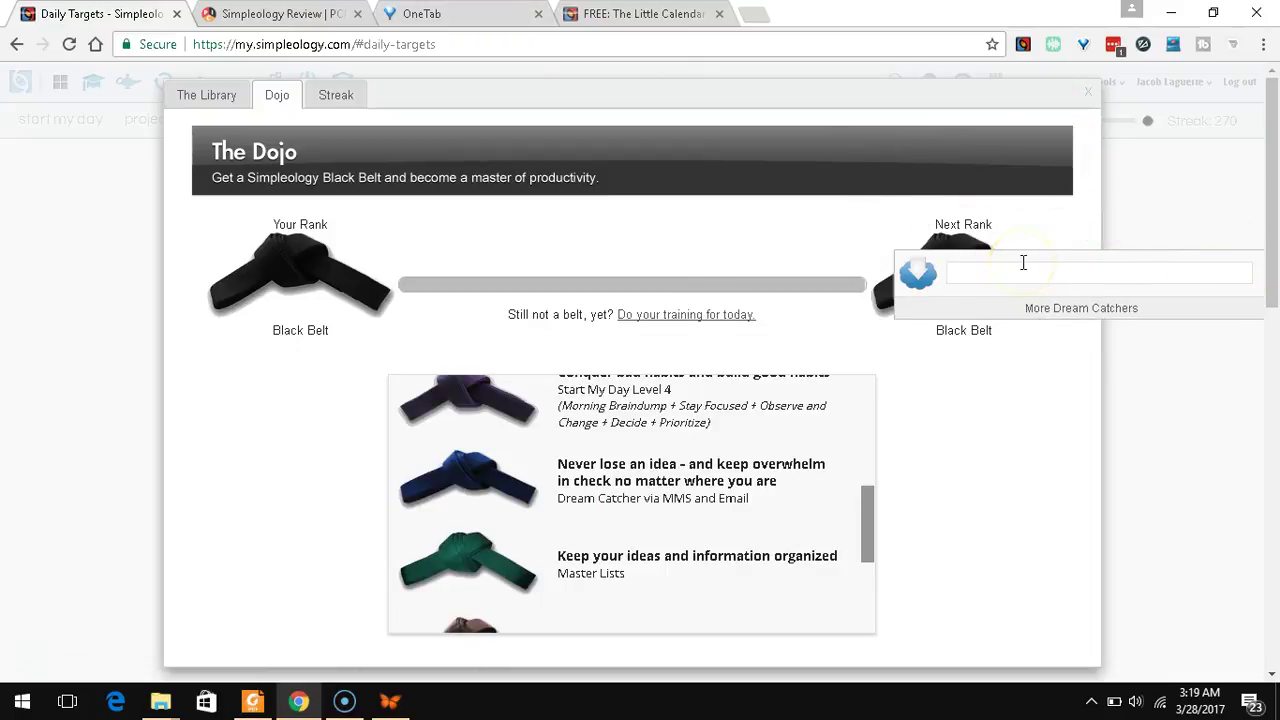
pyautogui.click(1053, 282)
pyautogui.write('jhkjhk')
pyautogui.press('BackSpace')
pyautogui.press('BackSpace')
pyautogui.press('BackSpace')
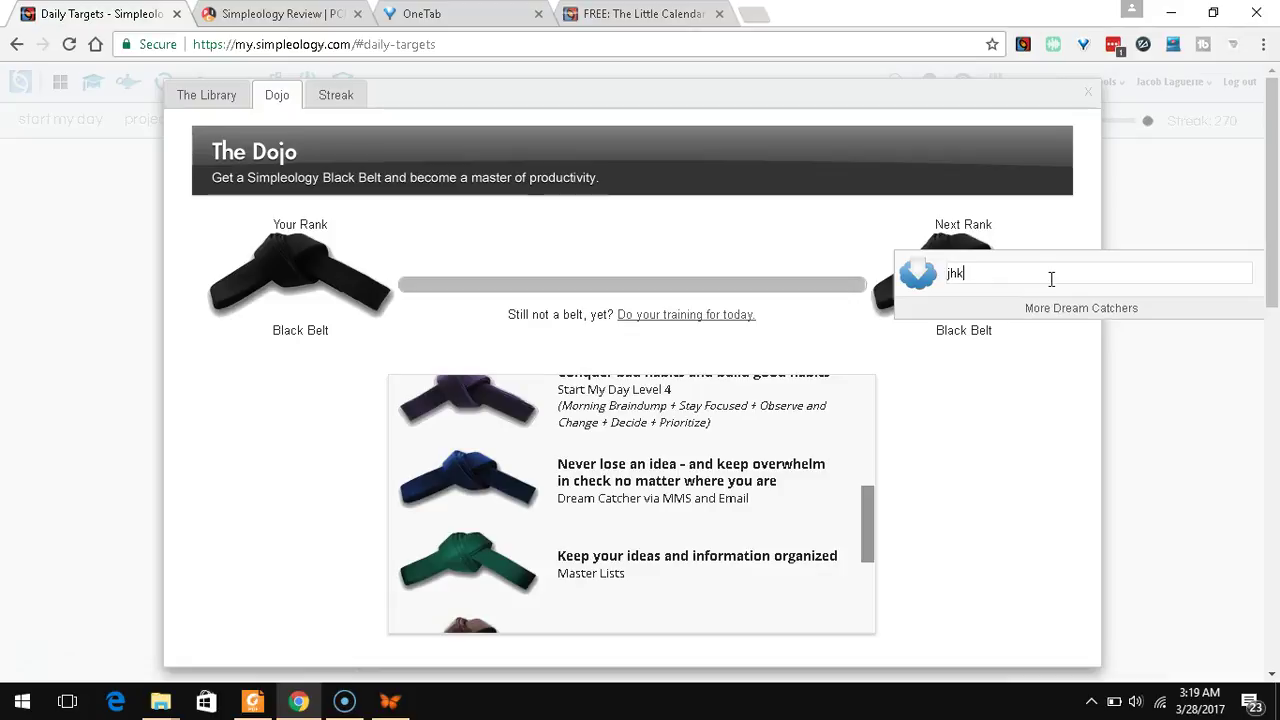
pyautogui.press('BackSpace')
pyautogui.press('BackSpace')
pyautogui.press('BackSpace')
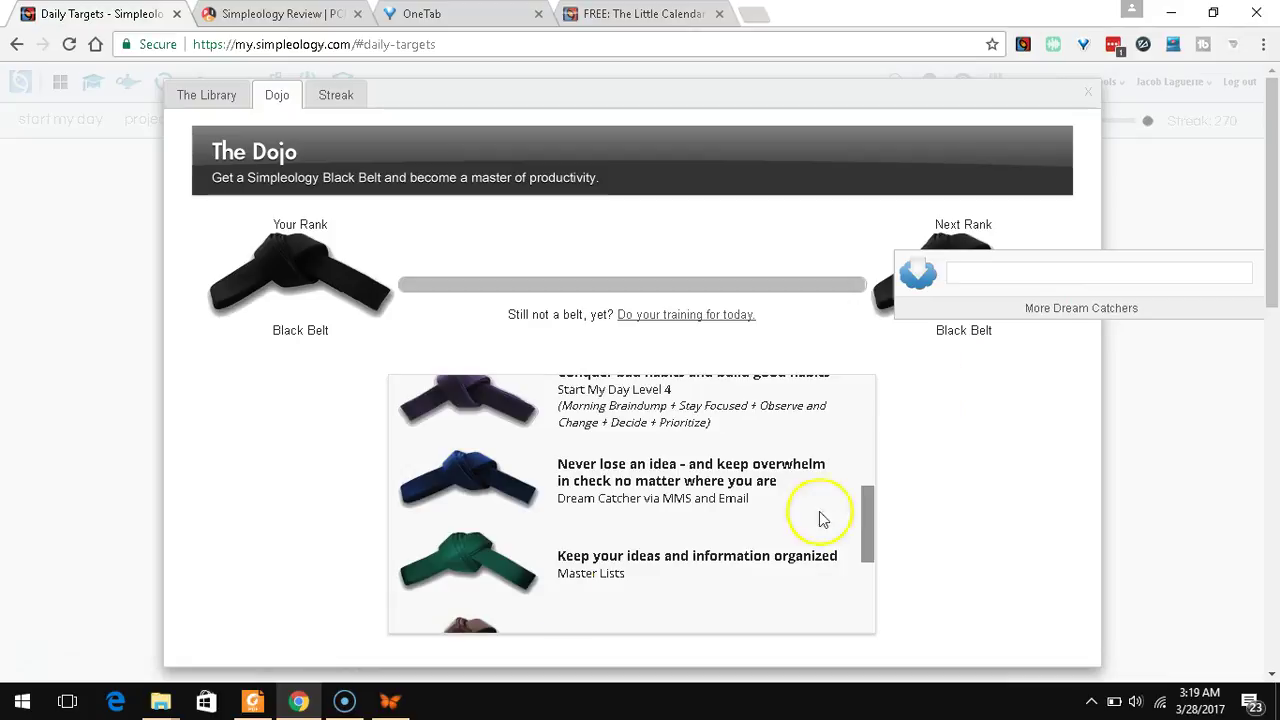
# Step: Examine the remaining Dojo belts, from Master Lists and Engines to Backward Planner and Delegation
pyautogui.scroll(-1, 560, 517)
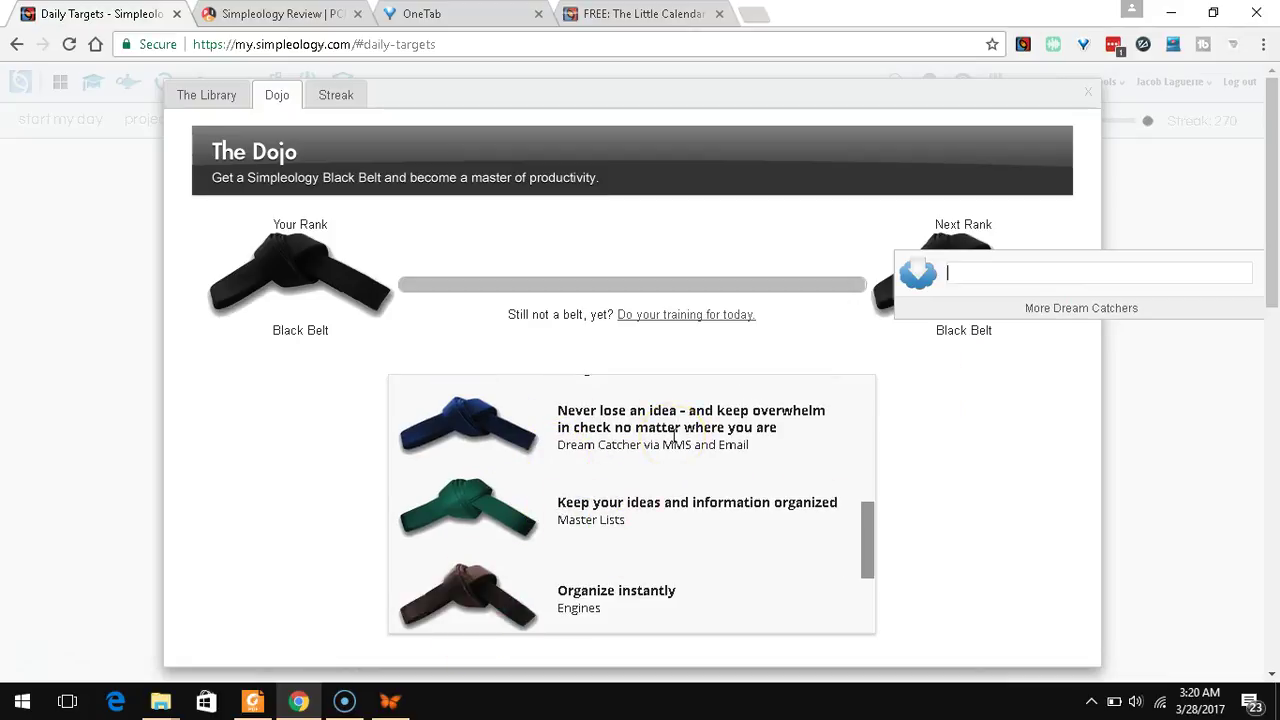
pyautogui.scroll(-1, 712, 443)
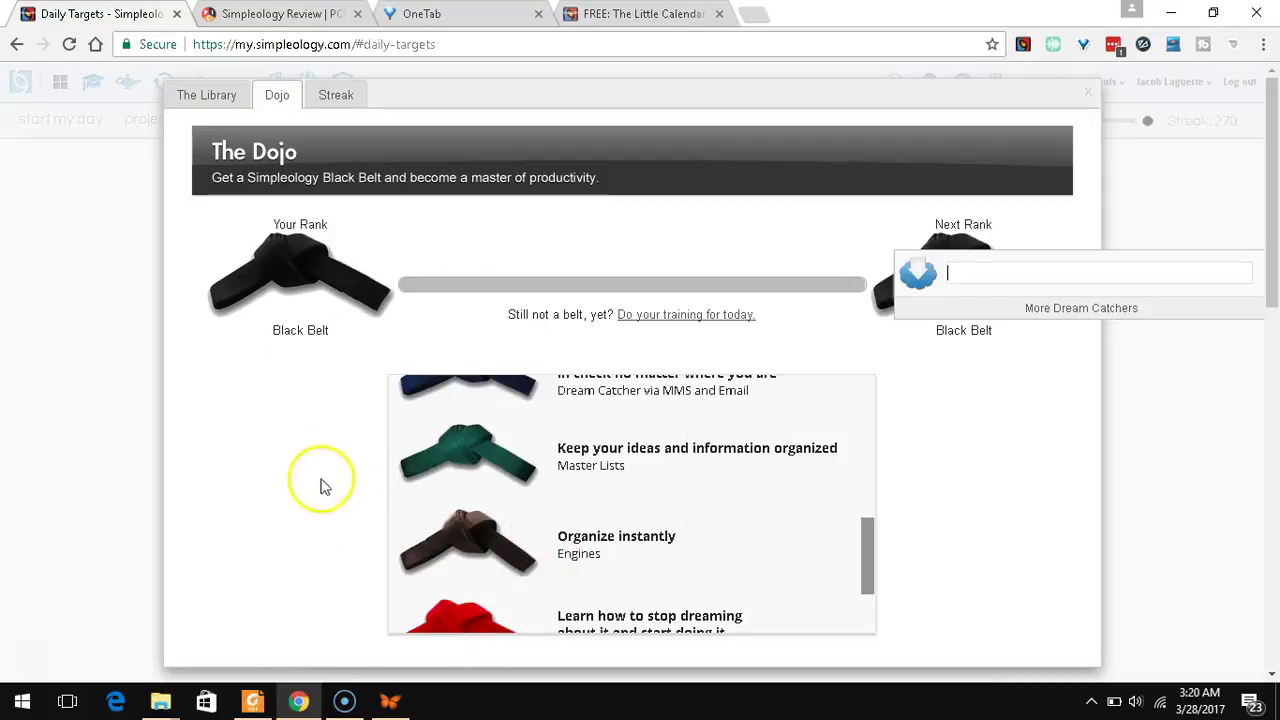
pyautogui.scroll(-2, 608, 530)
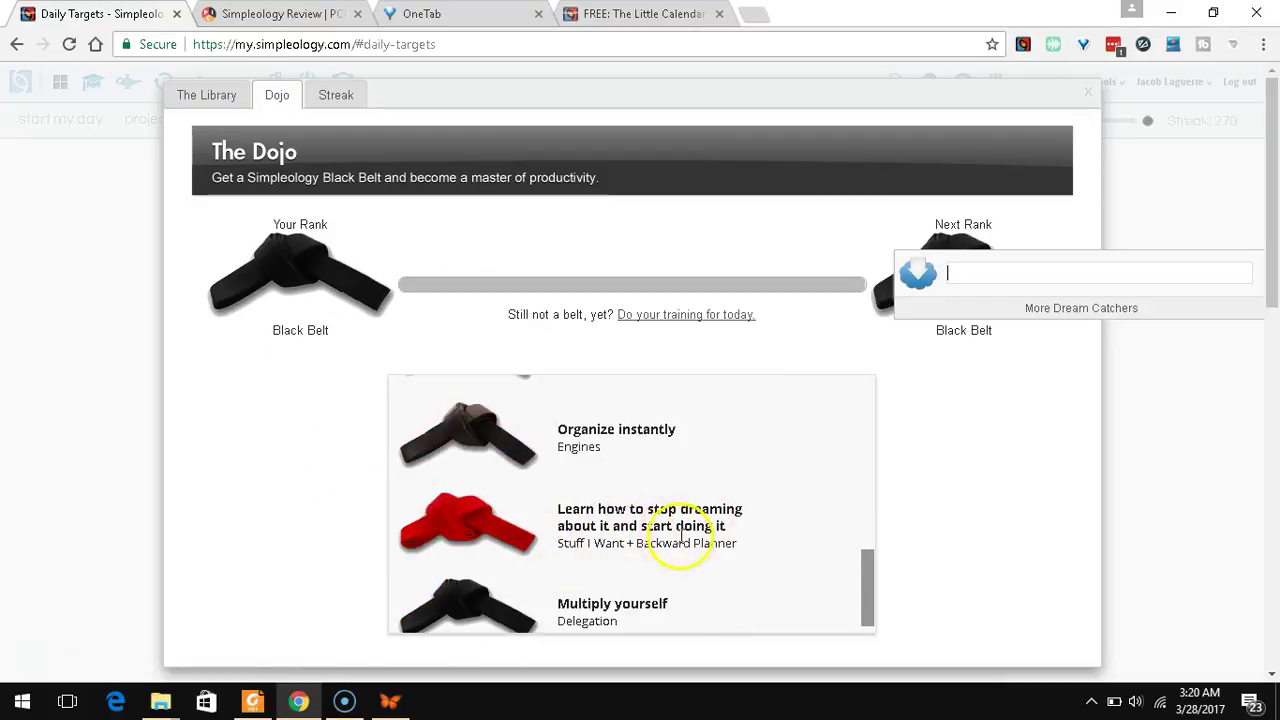
# Step: Switch to the Simpleology Review article and examine the Red Belt section with its Backward Planner example
pyautogui.click(287, 30)
pyautogui.scroll(-20, 391, 314)
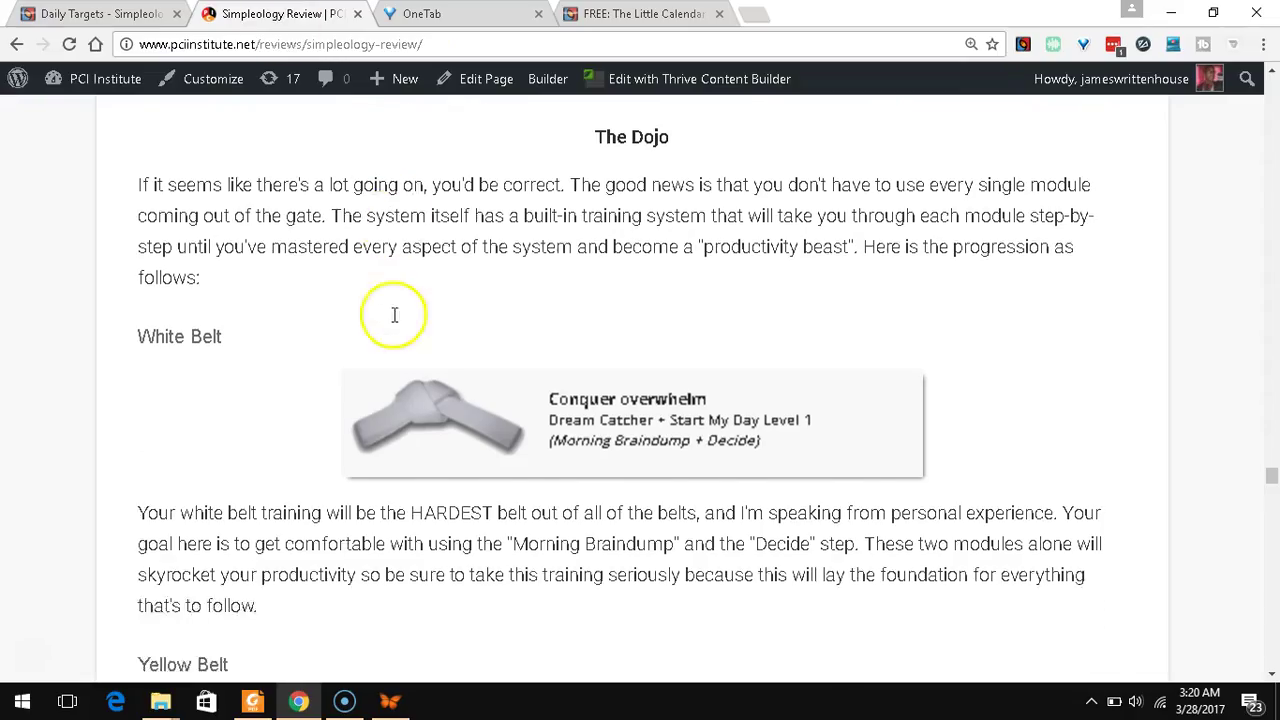
pyautogui.scroll(-4, 393, 314)
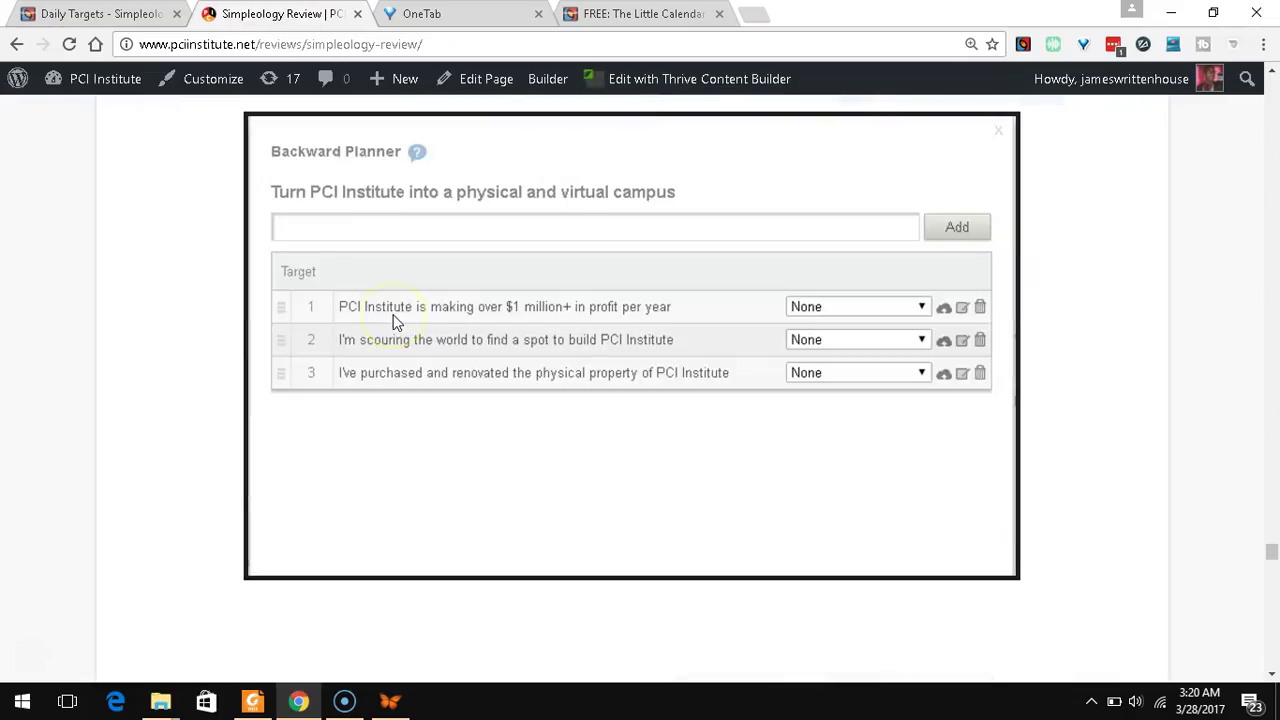
pyautogui.scroll(2, 480, 325)
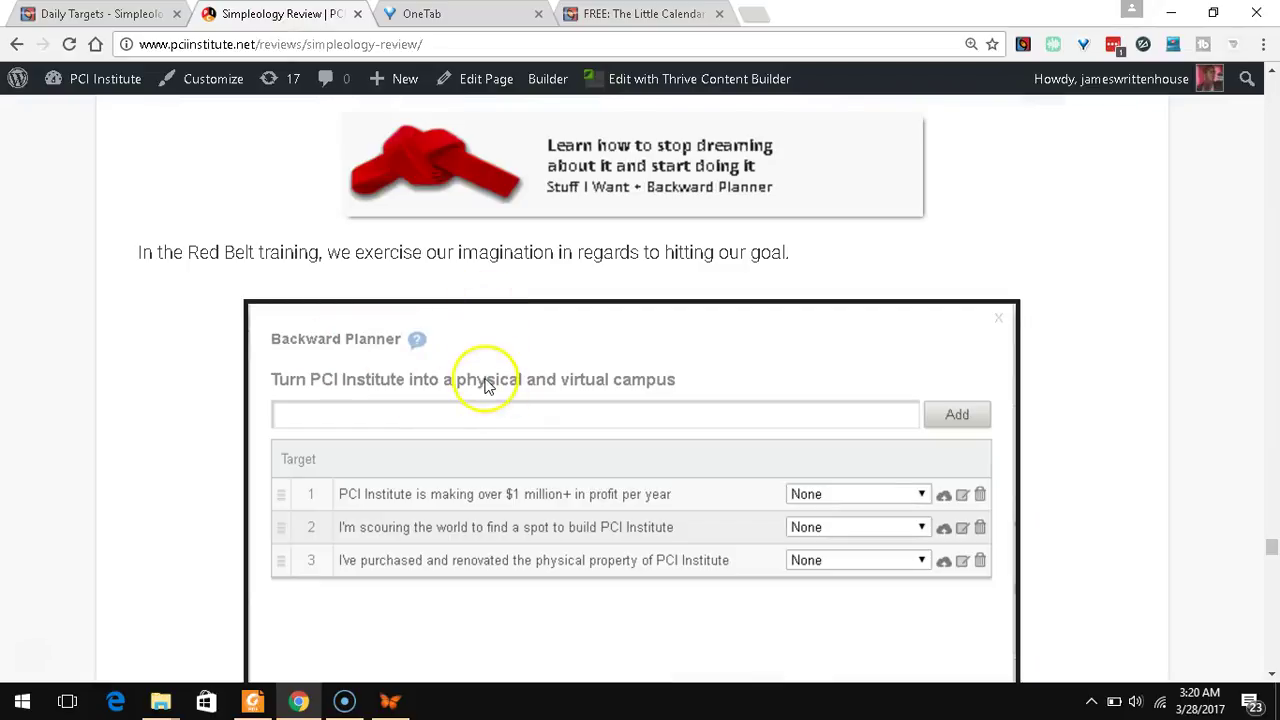
pyautogui.scroll(-2, 480, 380)
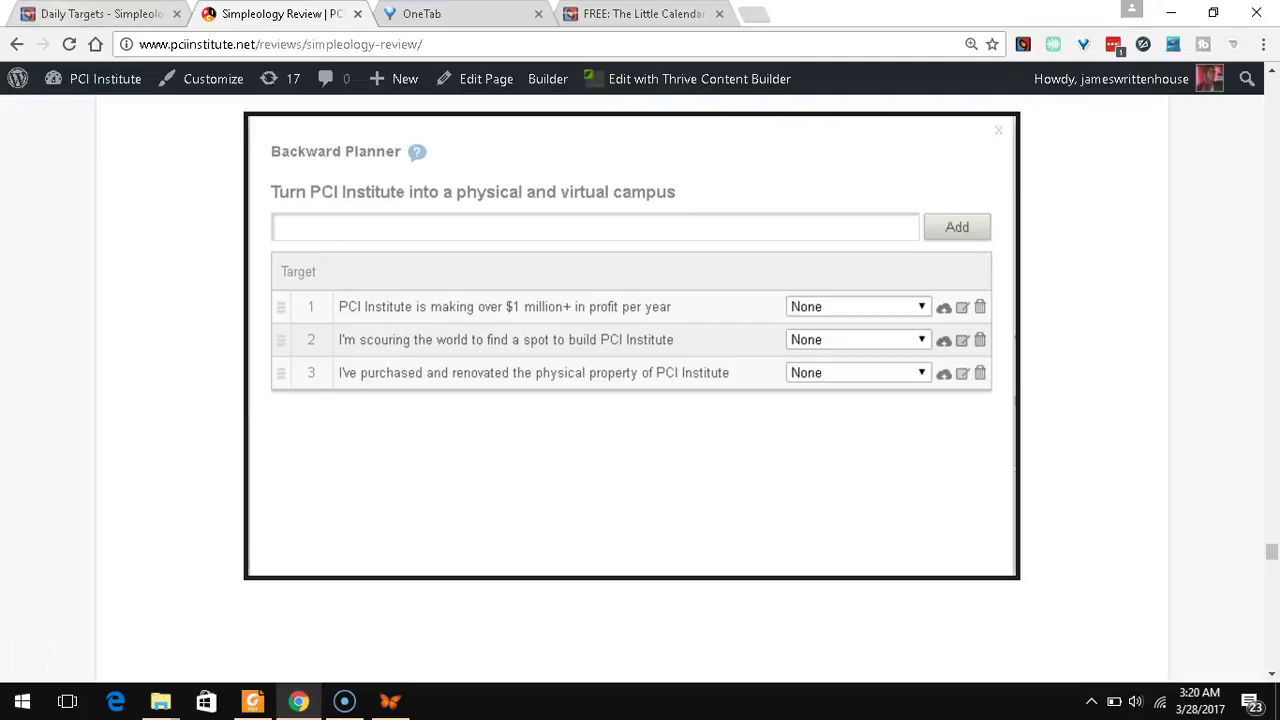
# Step: Return to Simpleology, close the Dojo and open the 13 Day High Energy Turnaround project board
pyautogui.click(90, 14)
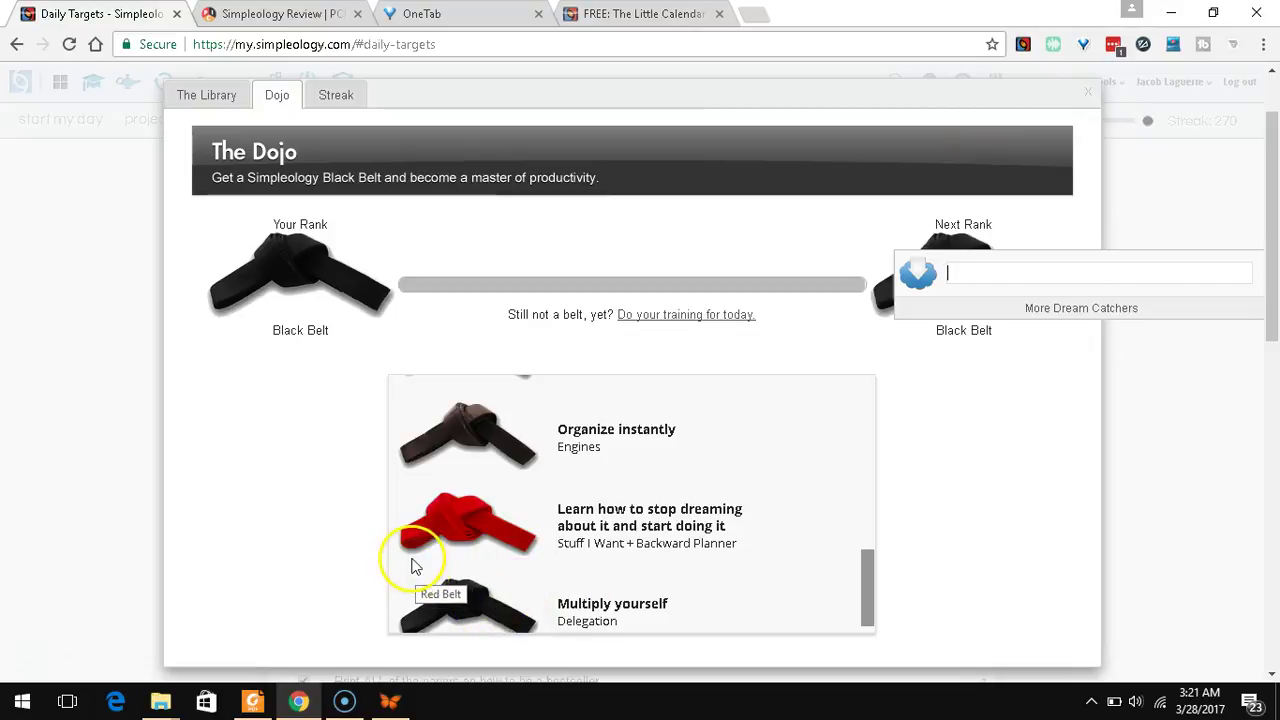
pyautogui.click(1088, 97)
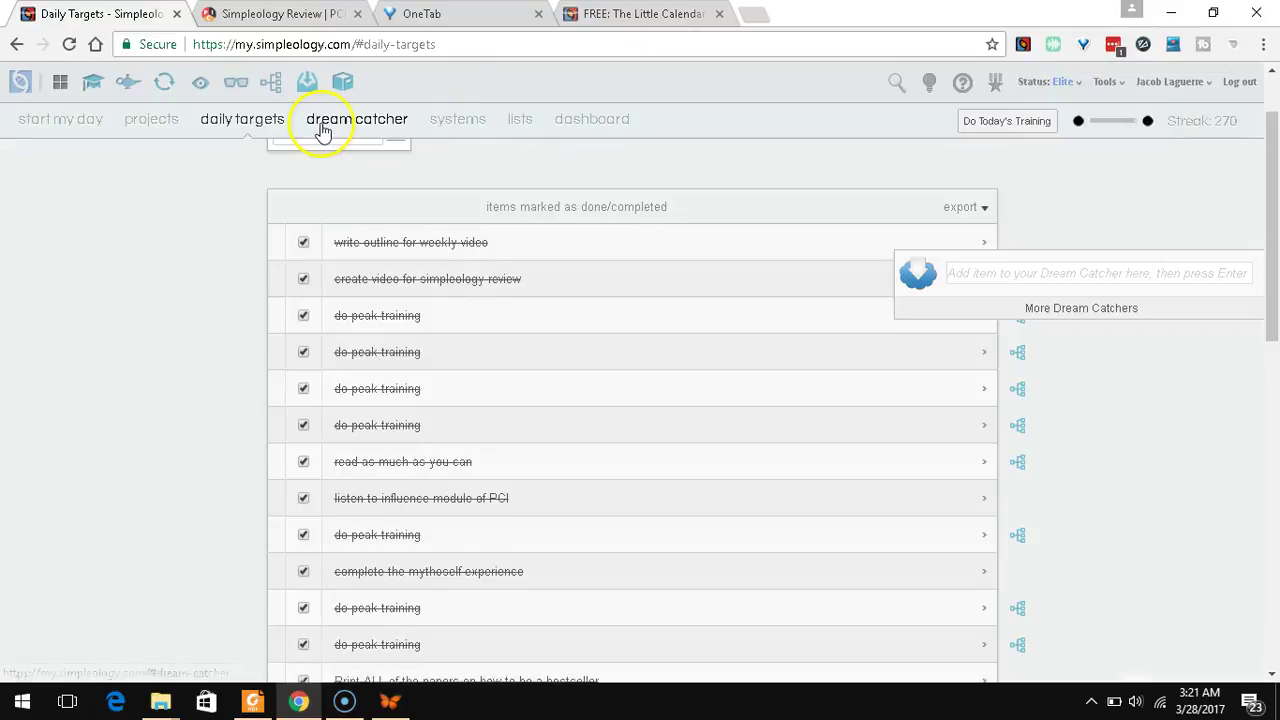
pyautogui.click(129, 135)
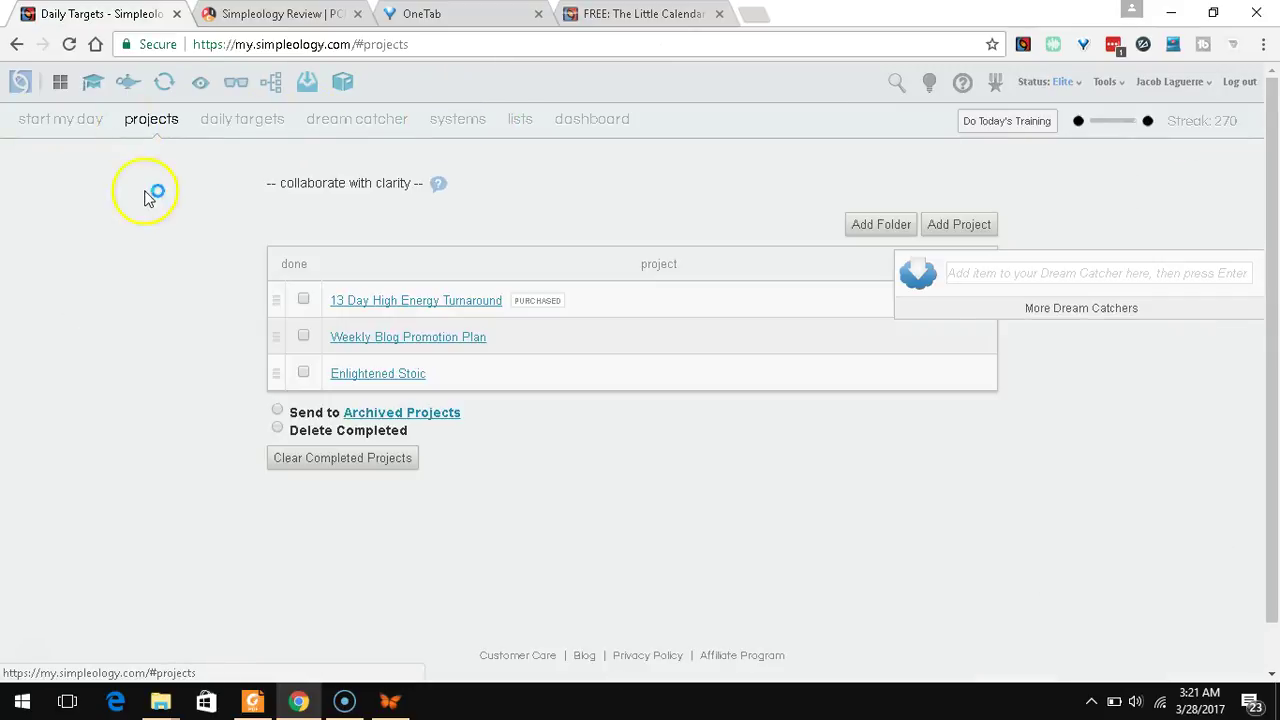
pyautogui.click(466, 295)
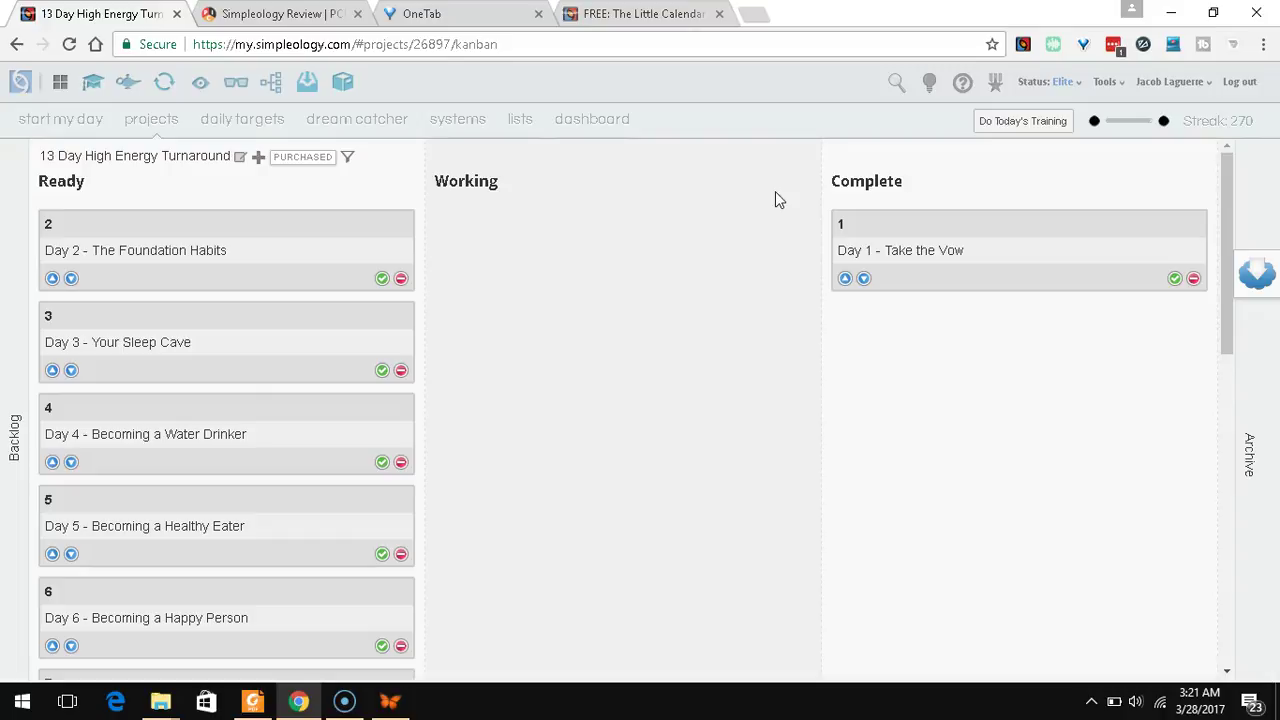
# Step: Open the Delegation Station and look over its list of incoming tasks
pyautogui.click(271, 88)
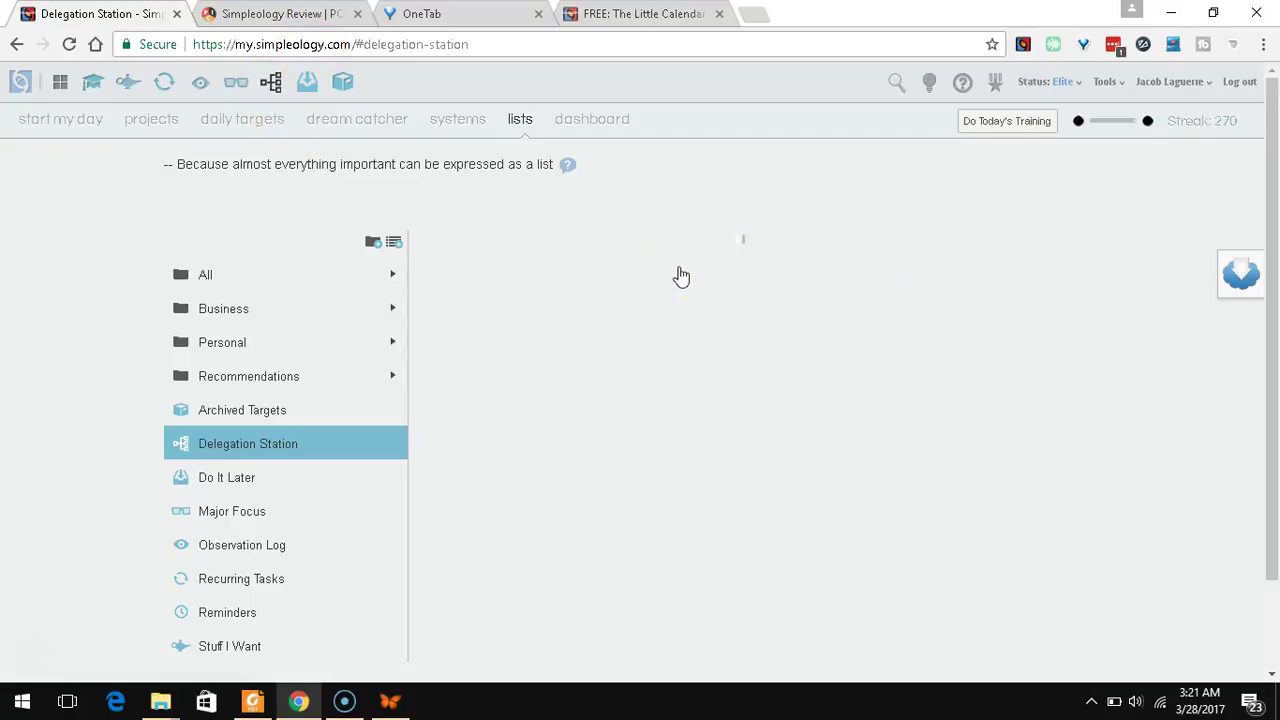
pyautogui.scroll(-1, 860, 360)
pyautogui.scroll(1, 833, 354)
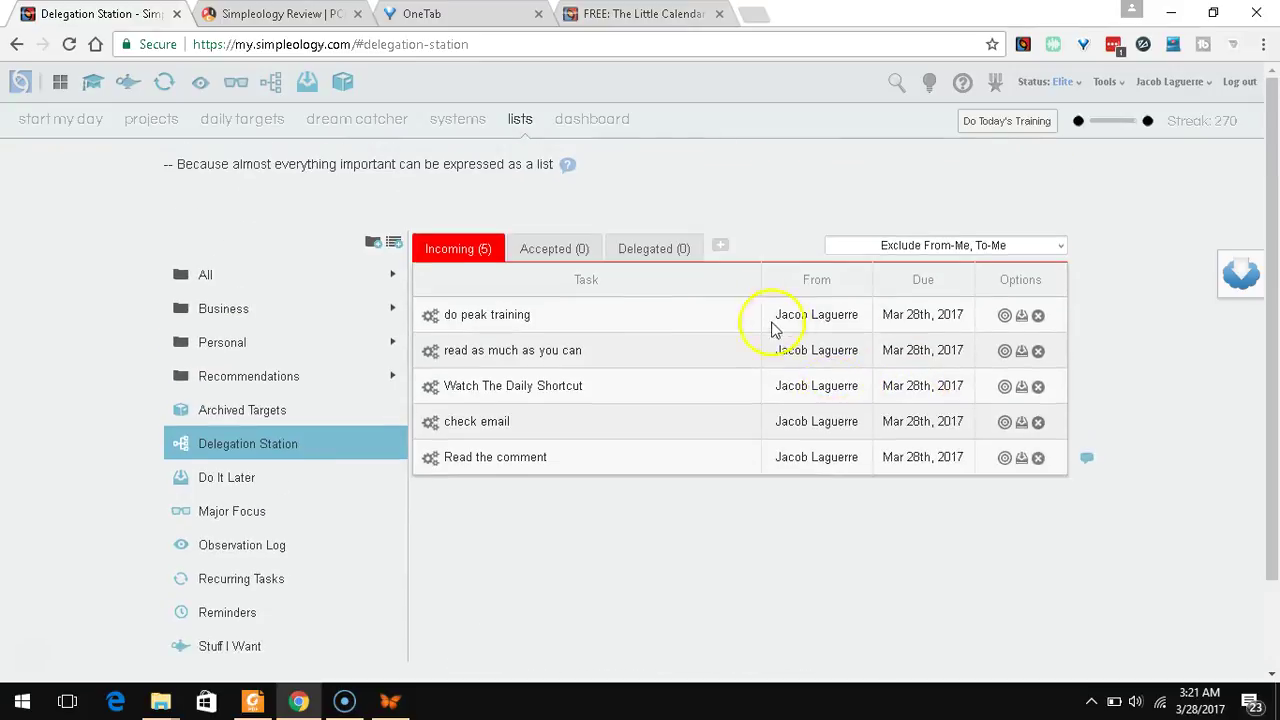
# Step: Start delegating a new task, enter the recipient's name to look up matching contacts, and close the form without delegating
pyautogui.click(720, 250)
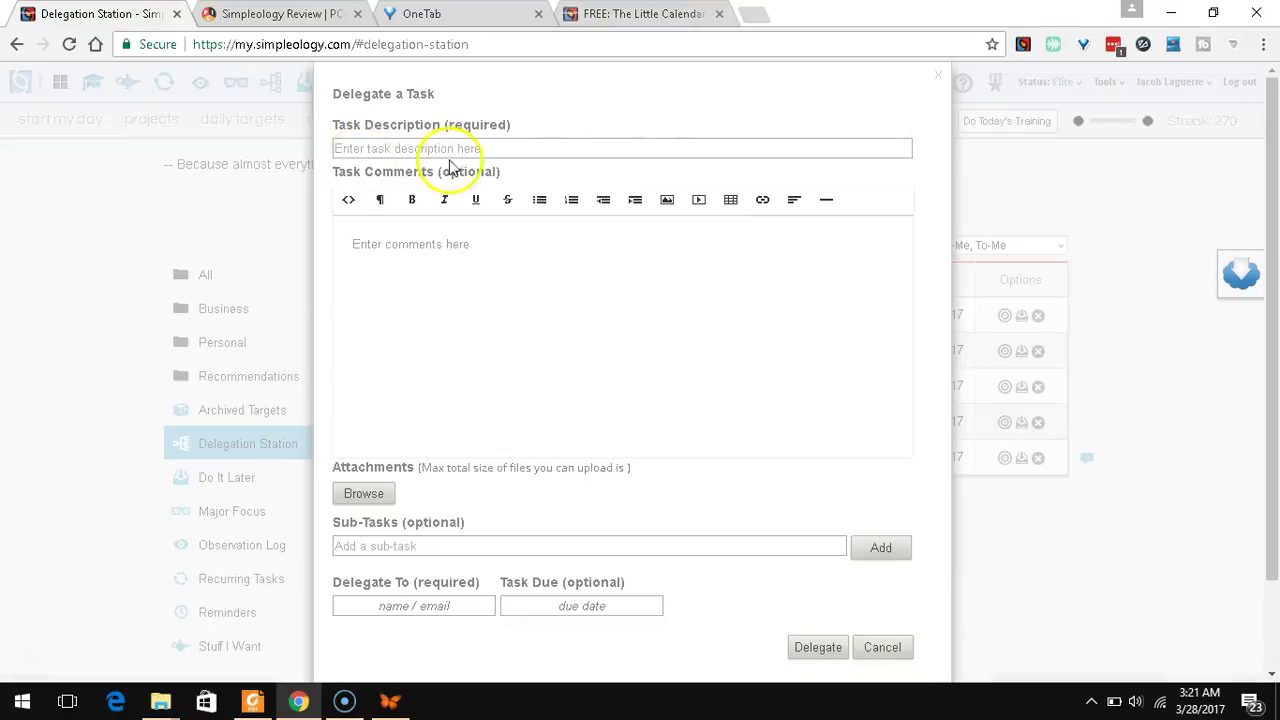
pyautogui.scroll(-1, 470, 370)
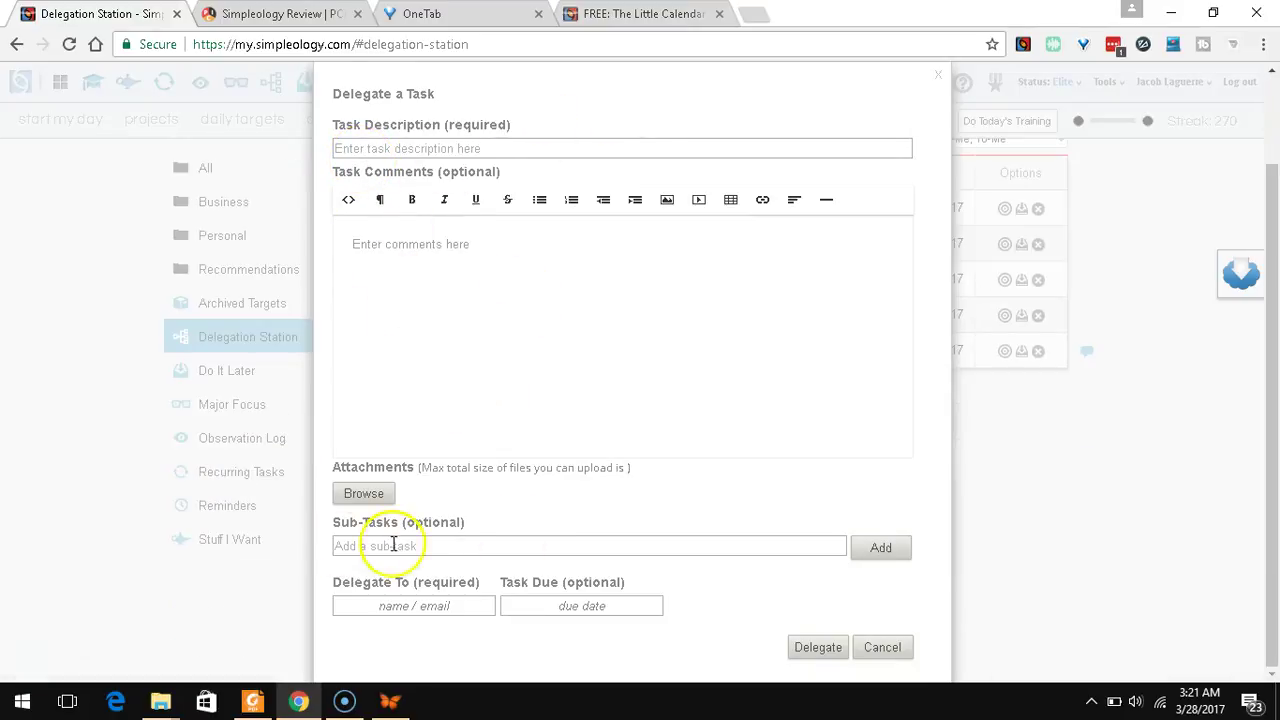
pyautogui.click(437, 600)
pyautogui.write('j')
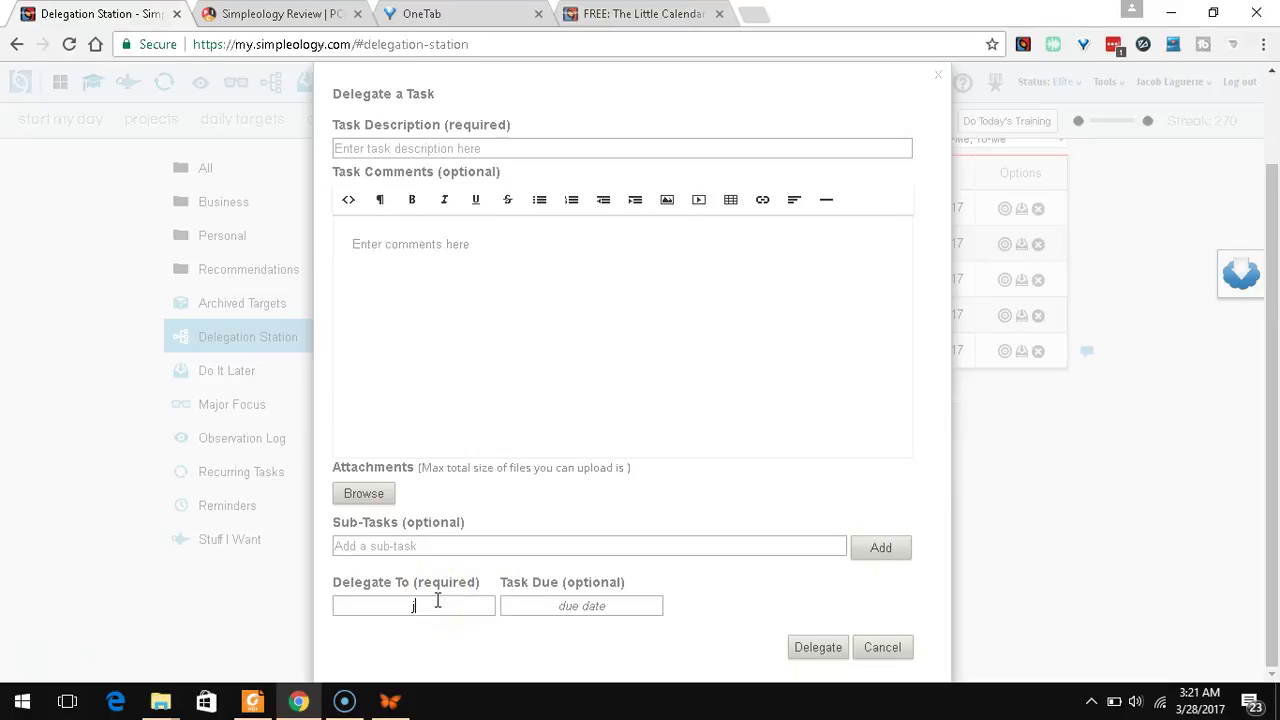
pyautogui.write('acob')
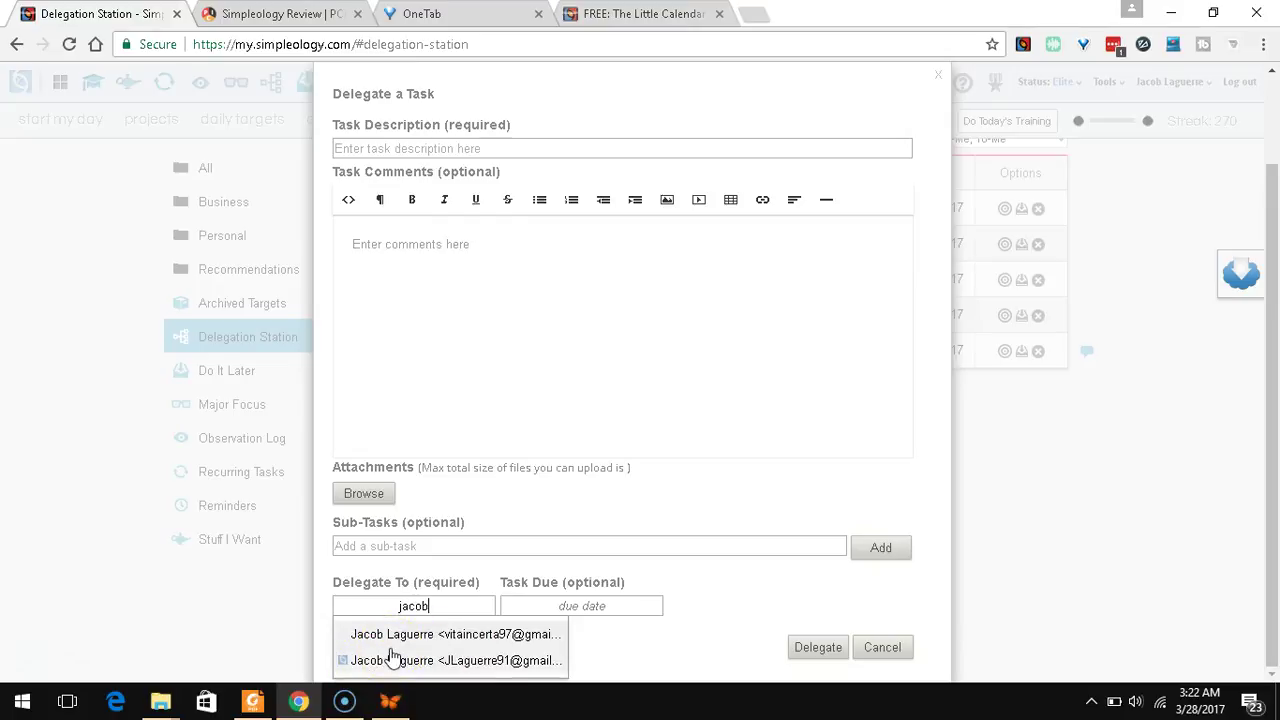
pyautogui.tripleClick(943, 65)
# Step: Switch to the review article and go through its Black Belt, Simpleology Projects and Delegation Station sections
pyautogui.click(298, 12)
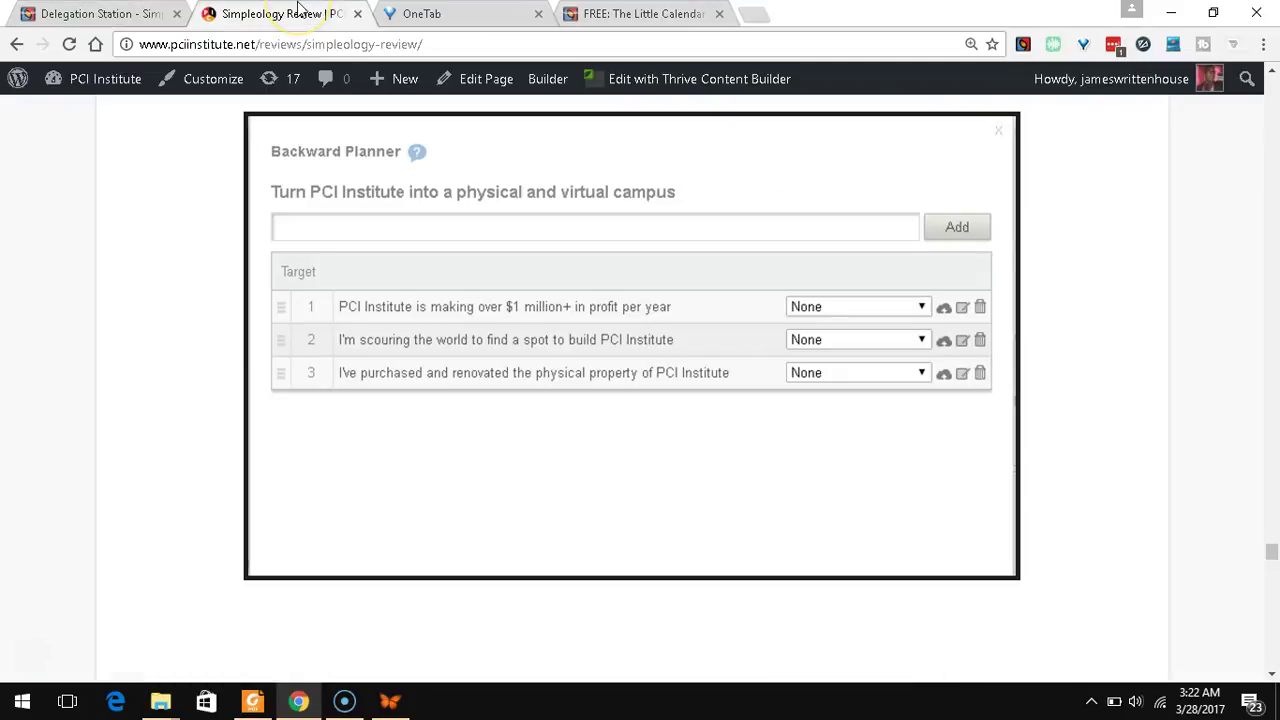
pyautogui.scroll(-6, 240, 276)
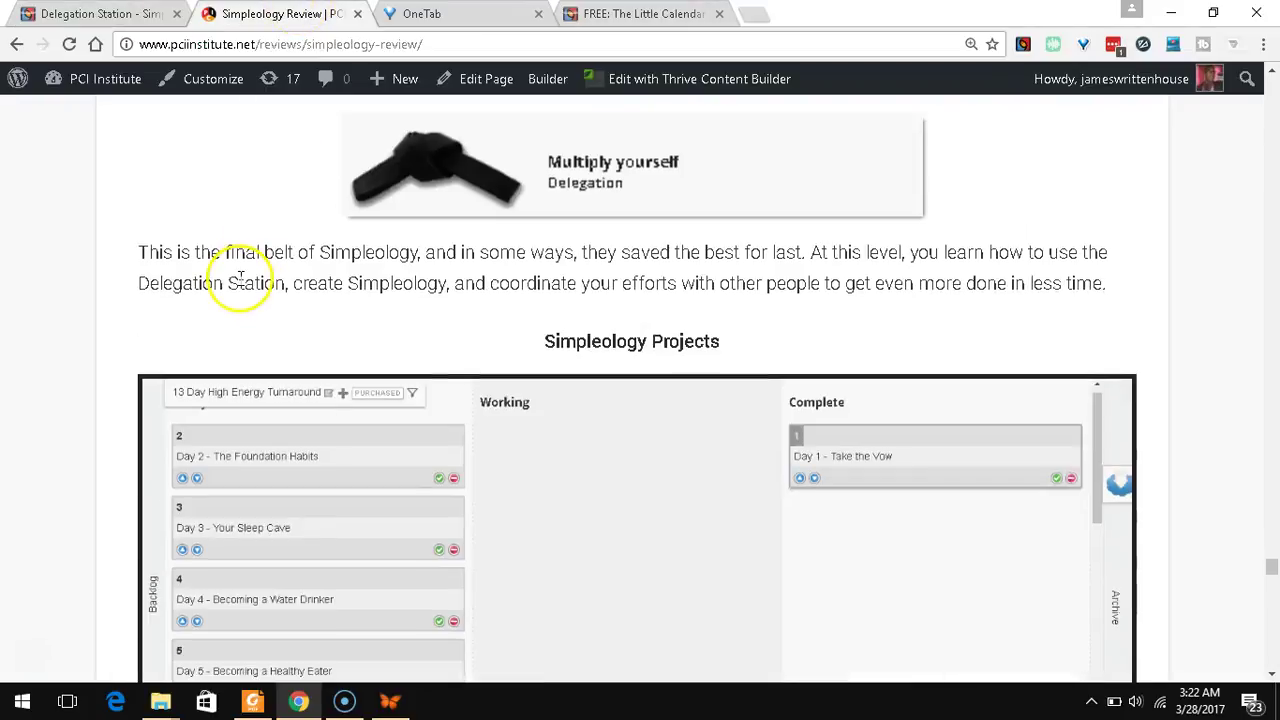
pyautogui.scroll(-10, 240, 276)
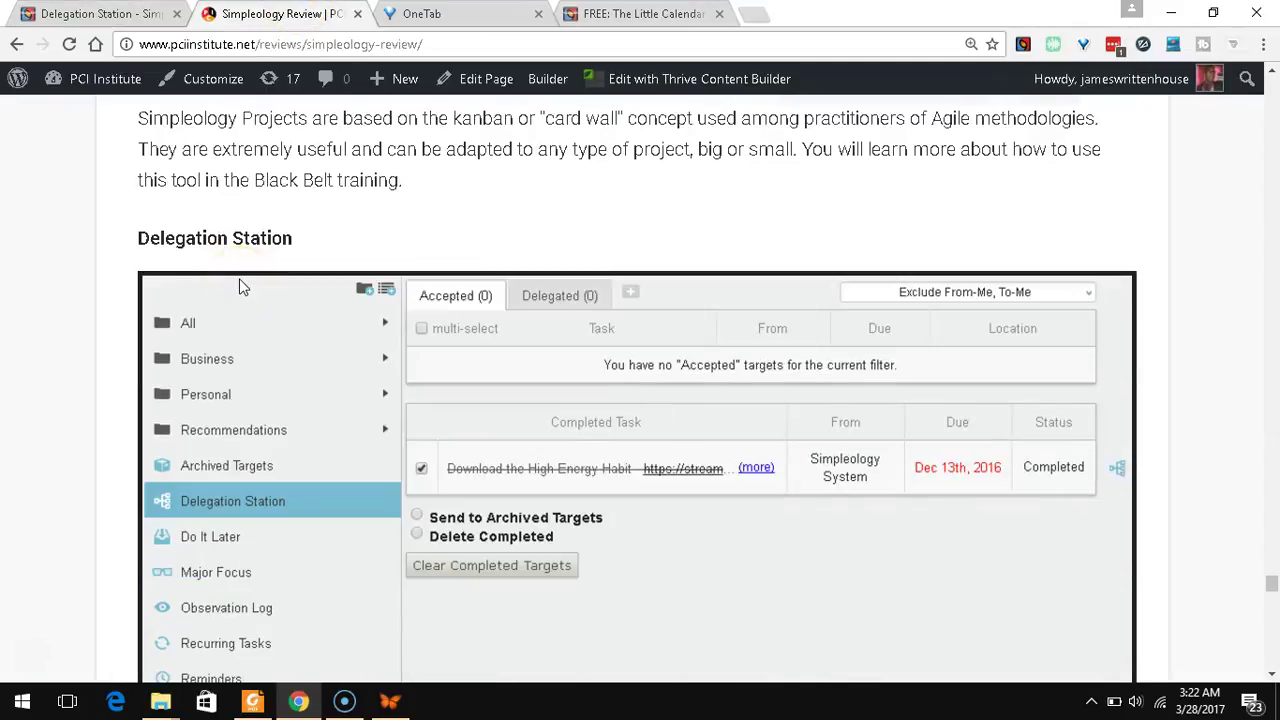
pyautogui.scroll(-4, 239, 283)
pyautogui.scroll(-1, 239, 287)
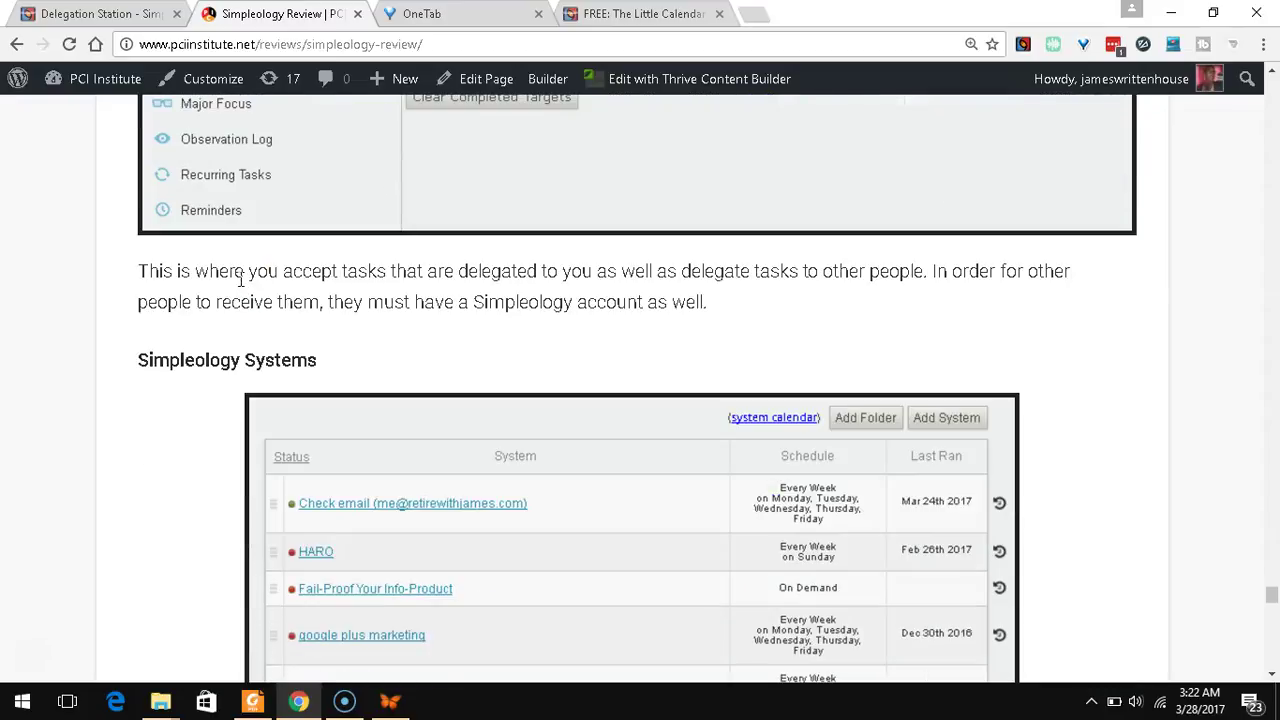
# Step: Examine the article's Simpleology Systems section, including the systems list and the example system's What, Why and When details
pyautogui.scroll(-4, 236, 288)
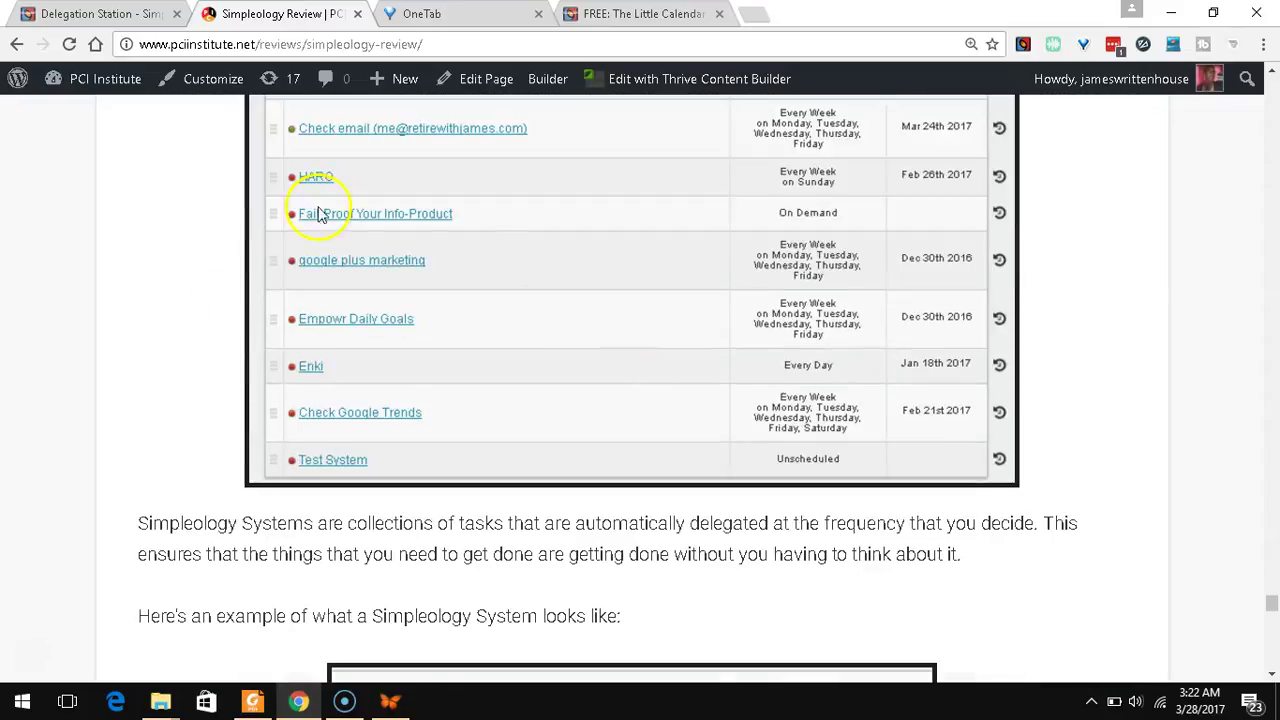
pyautogui.scroll(1, 271, 350)
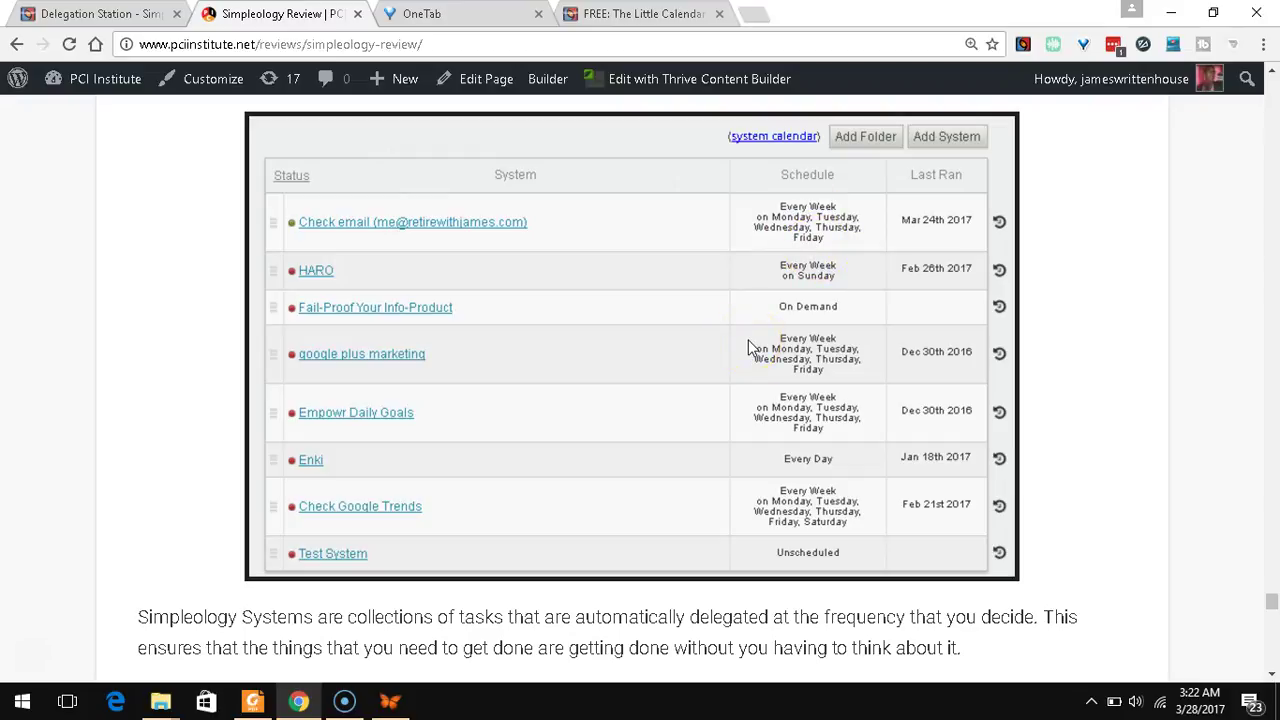
pyautogui.scroll(-2, 706, 362)
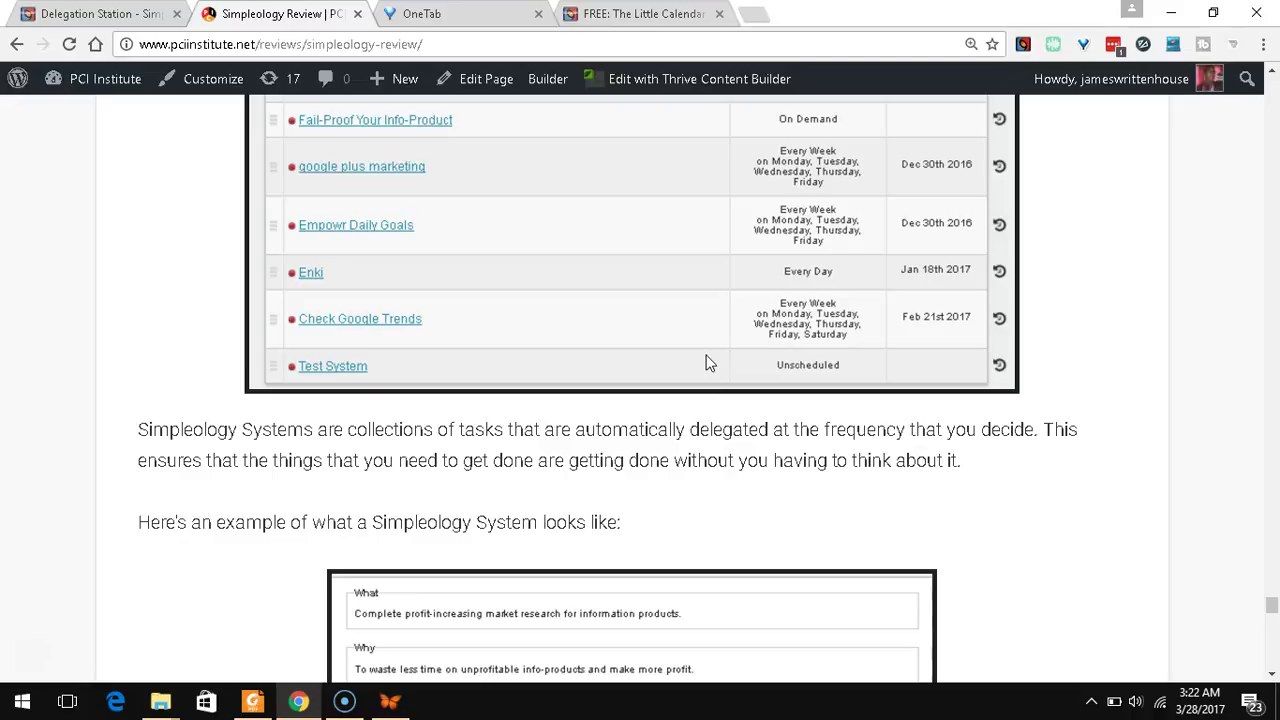
pyautogui.scroll(-5, 749, 420)
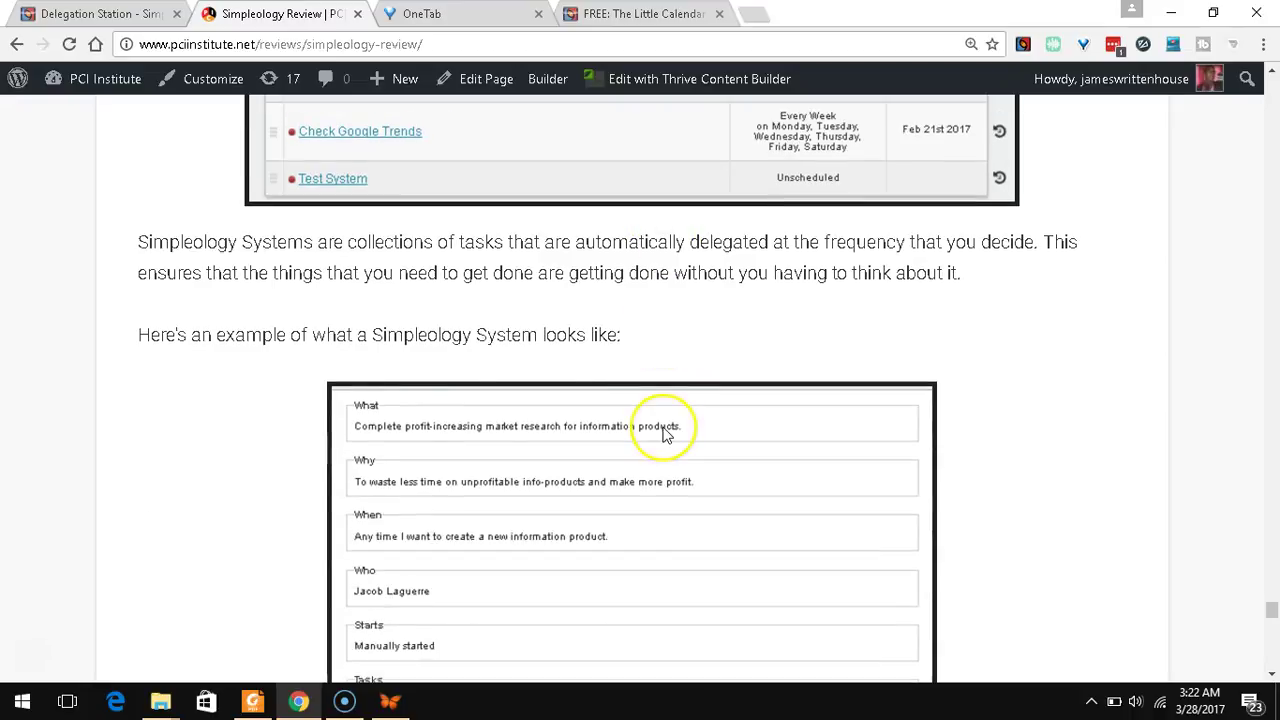
pyautogui.scroll(1, 665, 435)
pyautogui.scroll(2, 286, 314)
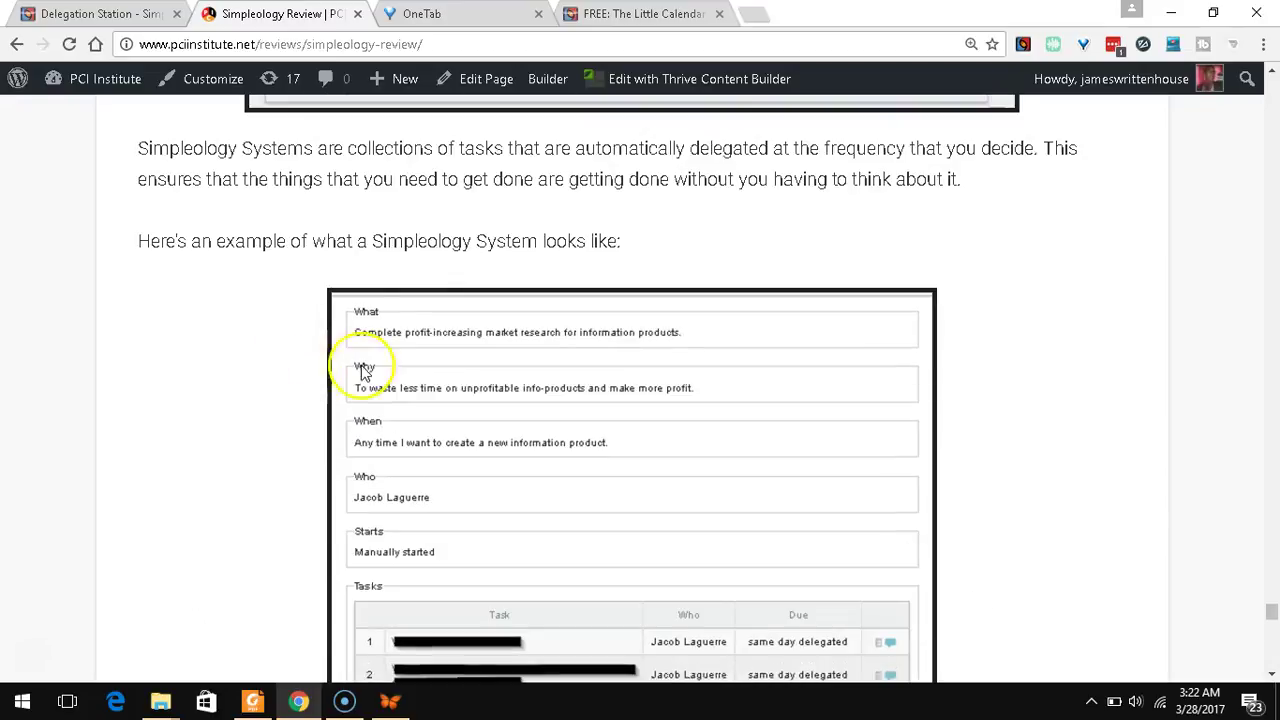
# Step: Read the rest of the article's example system, including its task table, and continue to the Simpleology Conclusion with its rating, pros and cons
pyautogui.scroll(-2, 355, 505)
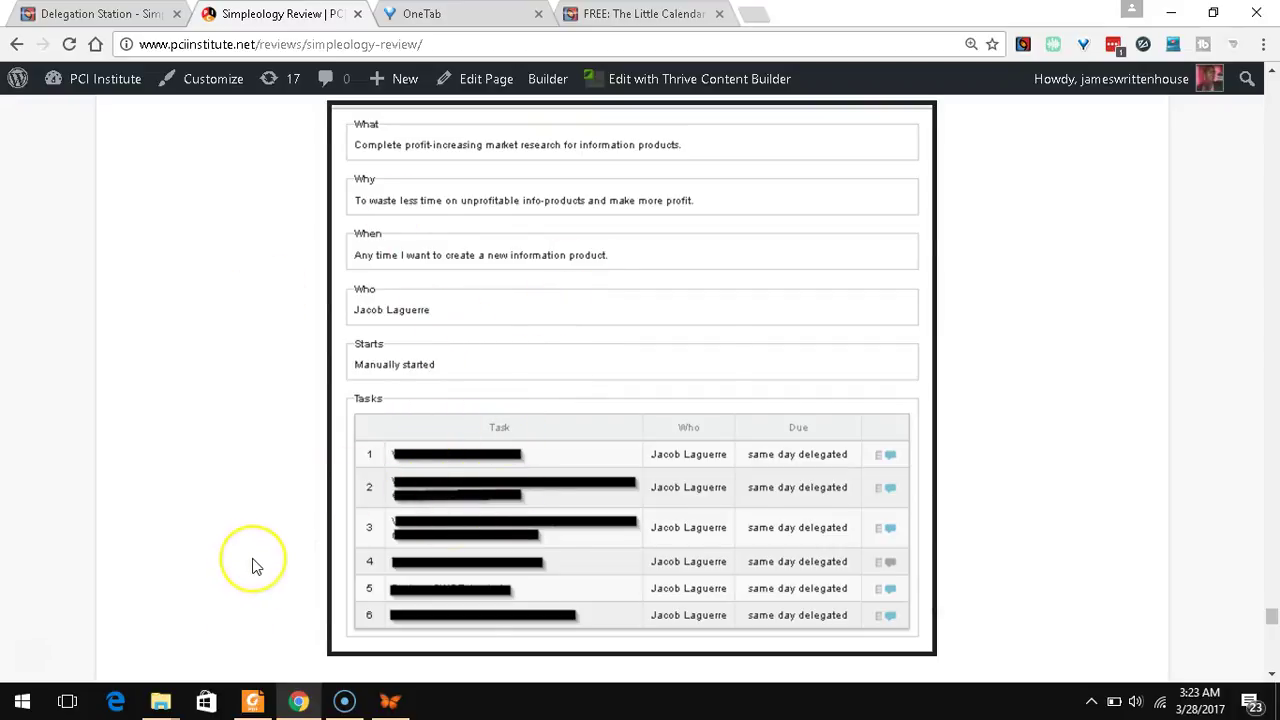
pyautogui.scroll(-10, 251, 562)
pyautogui.scroll(2, 252, 566)
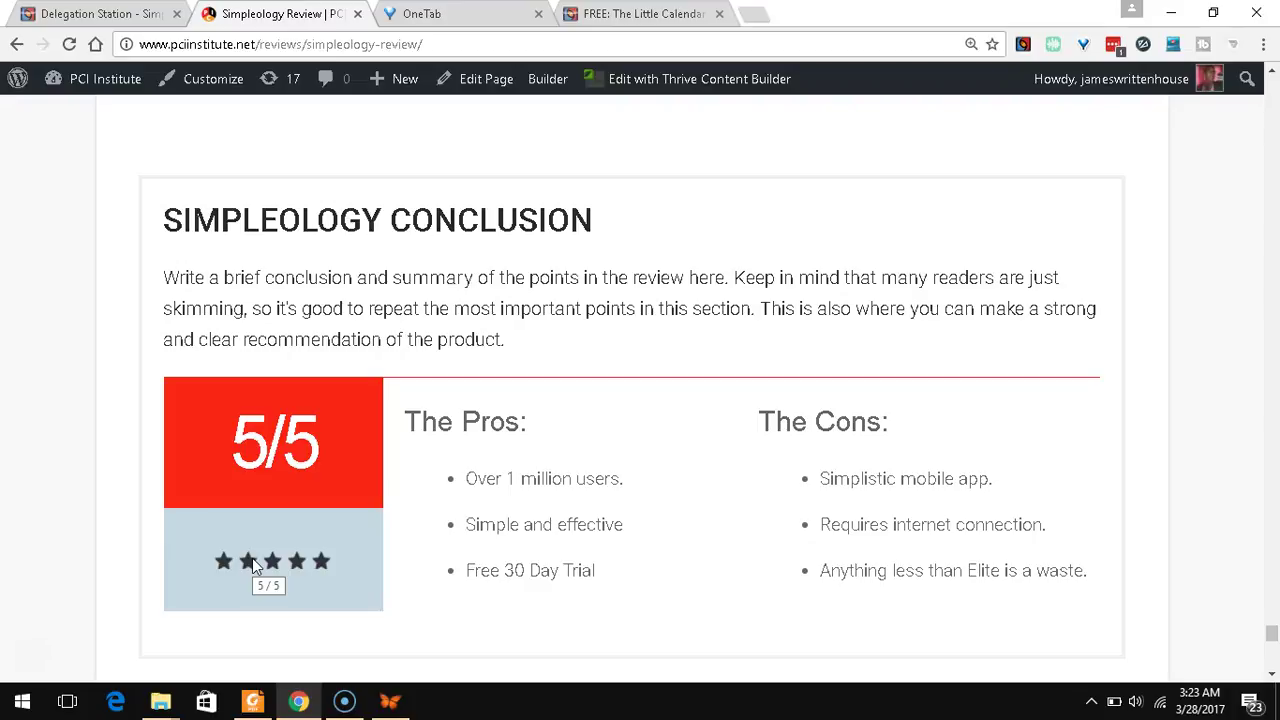
# Step: Examine the article's bonus offer section, including its three listed bonuses and the 30-day trial link
pyautogui.scroll(-5, 443, 480)
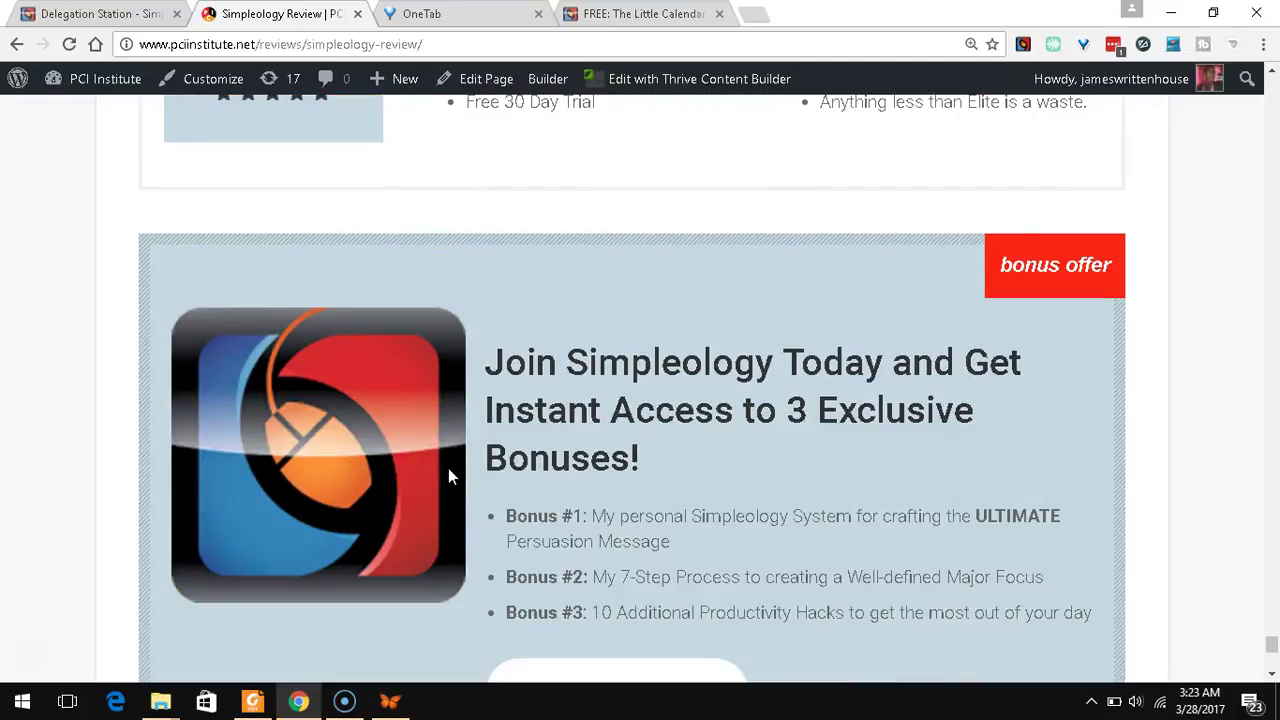
pyautogui.scroll(-1, 448, 477)
pyautogui.scroll(-2, 450, 465)
pyautogui.scroll(2, 450, 465)
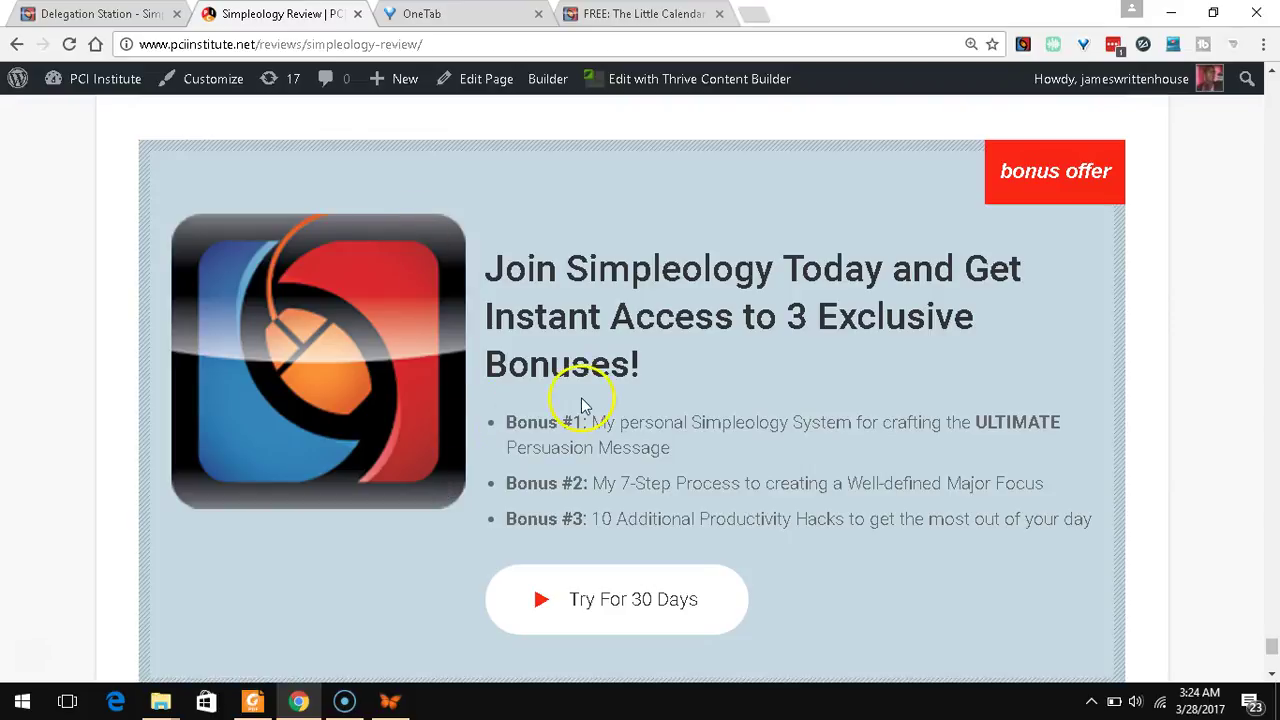
# Step: Switch back to Simpleology, dismiss the unfinished Delegate a Task form, and open the Major Focus list
pyautogui.click(90, 14)
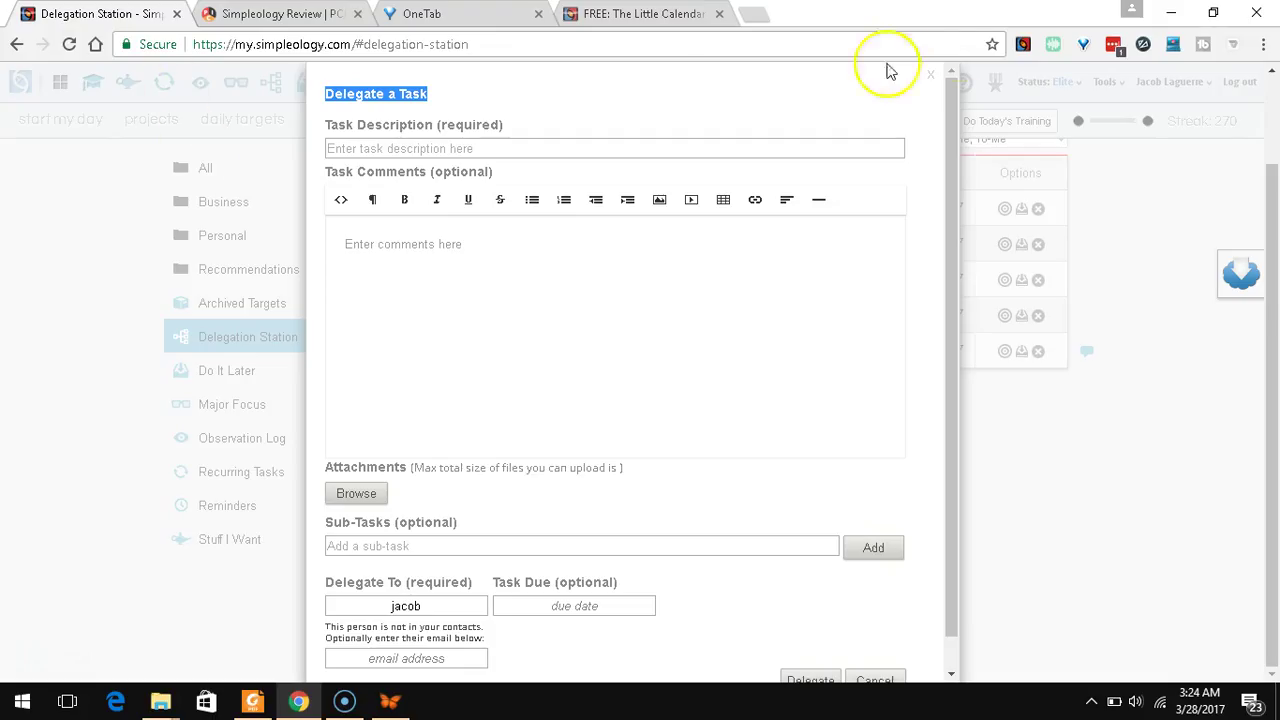
pyautogui.click(927, 82)
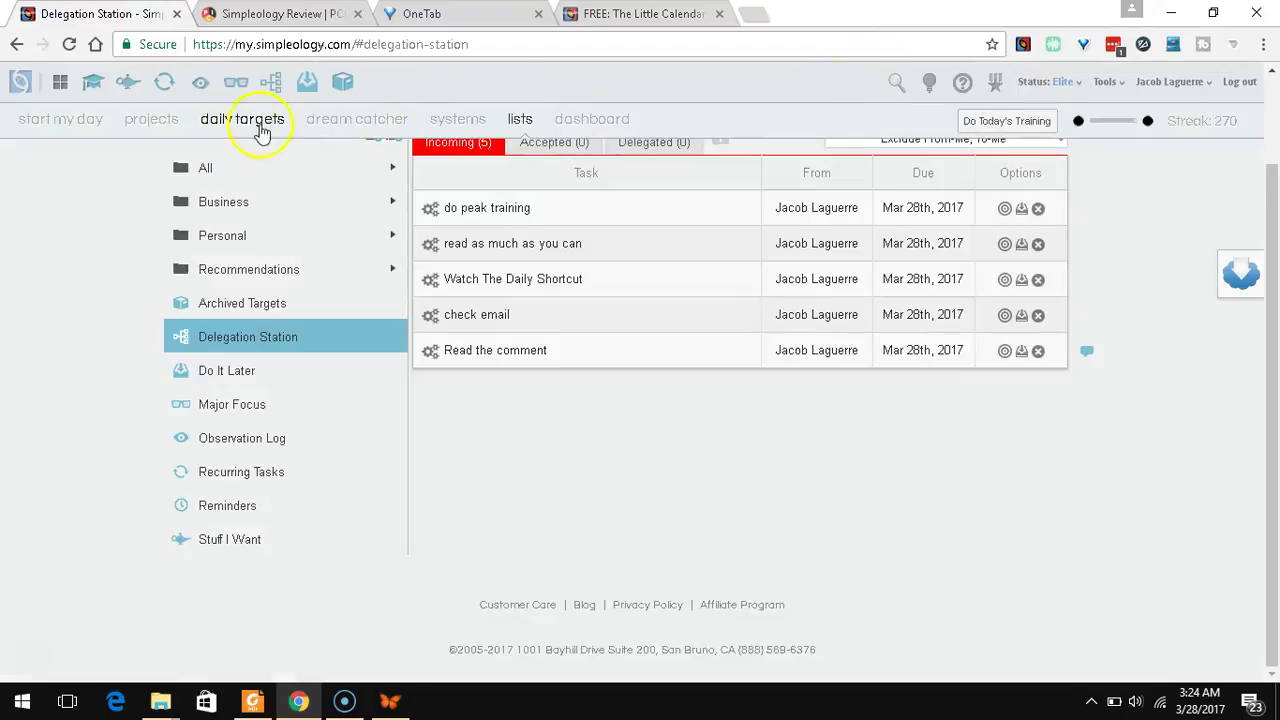
pyautogui.click(229, 93)
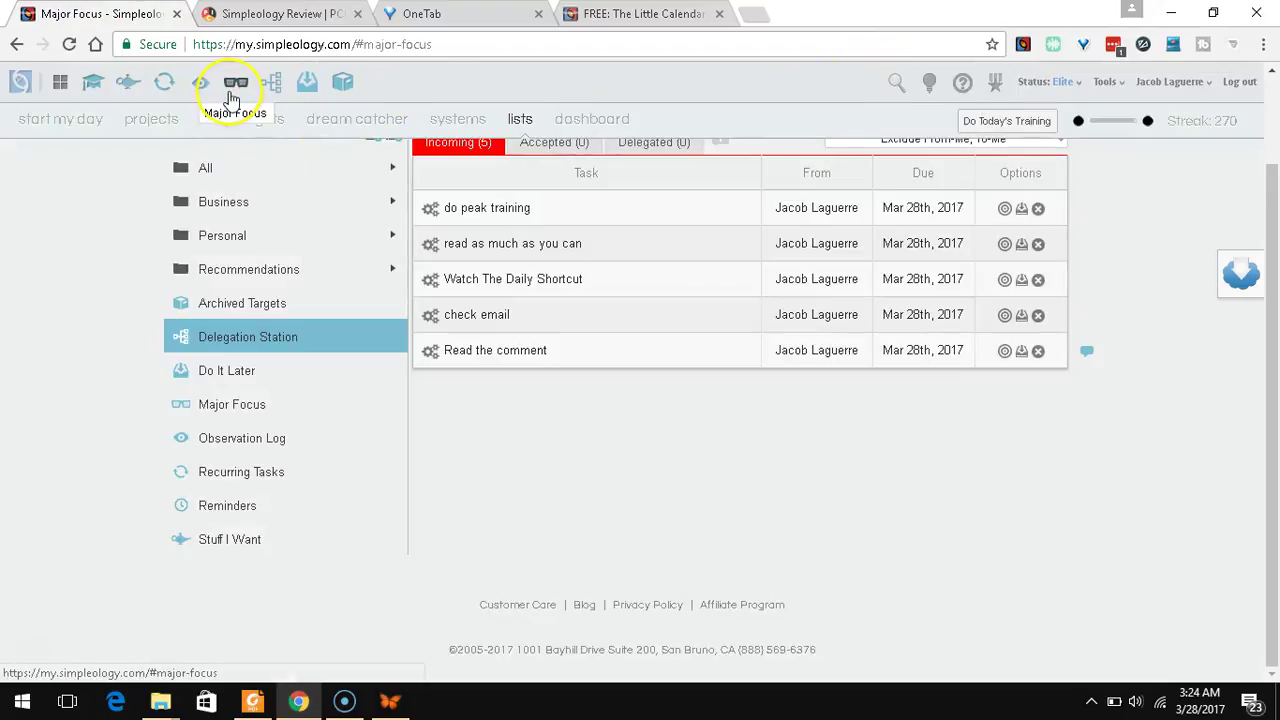
# Step: Open the Long-Term Focus, look over its description, reasons and Backward Planner targets, and return to the review article's bonus offer
pyautogui.click(655, 250)
pyautogui.click(697, 252)
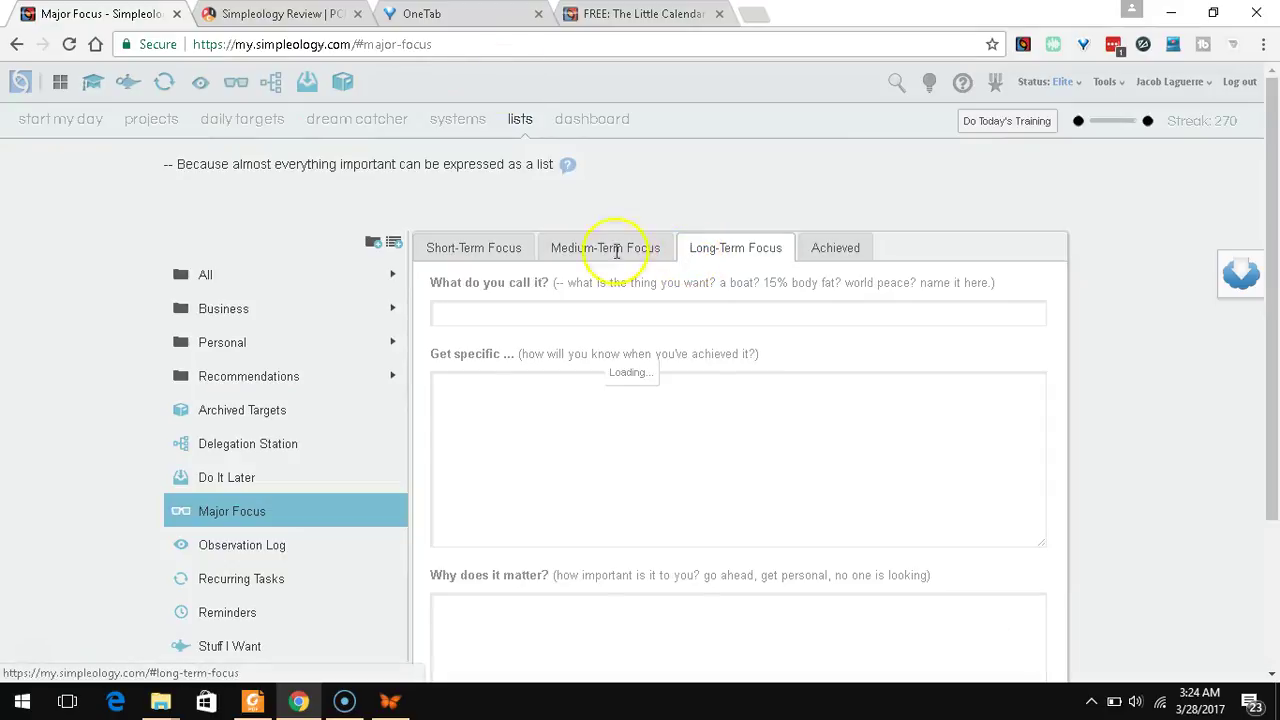
pyautogui.scroll(-3, 487, 387)
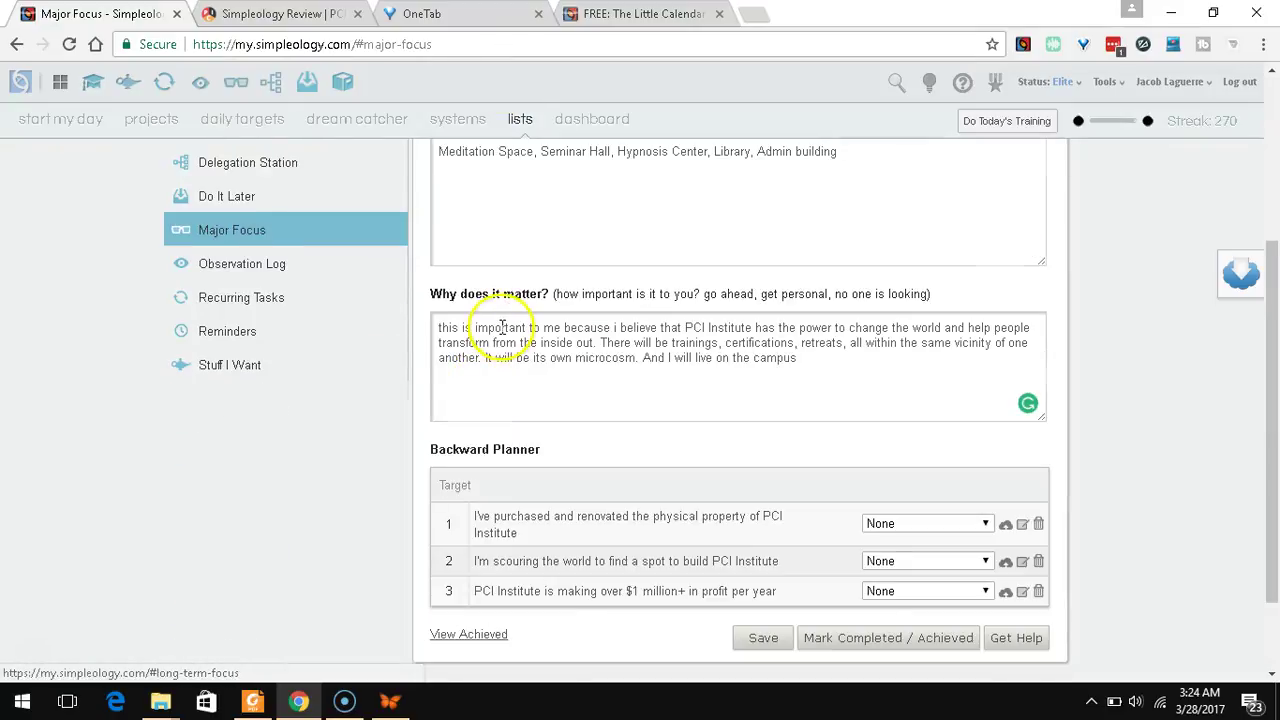
pyautogui.scroll(3, 471, 334)
pyautogui.scroll(-1, 487, 350)
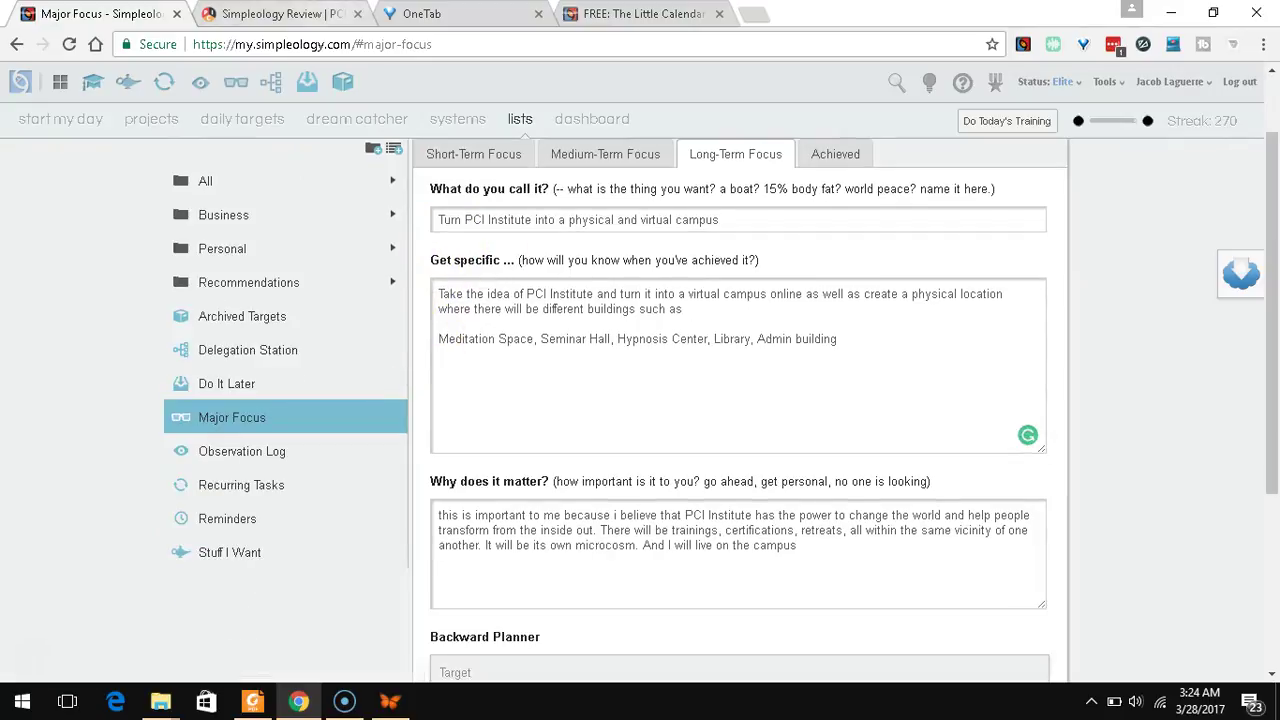
pyautogui.click(330, 13)
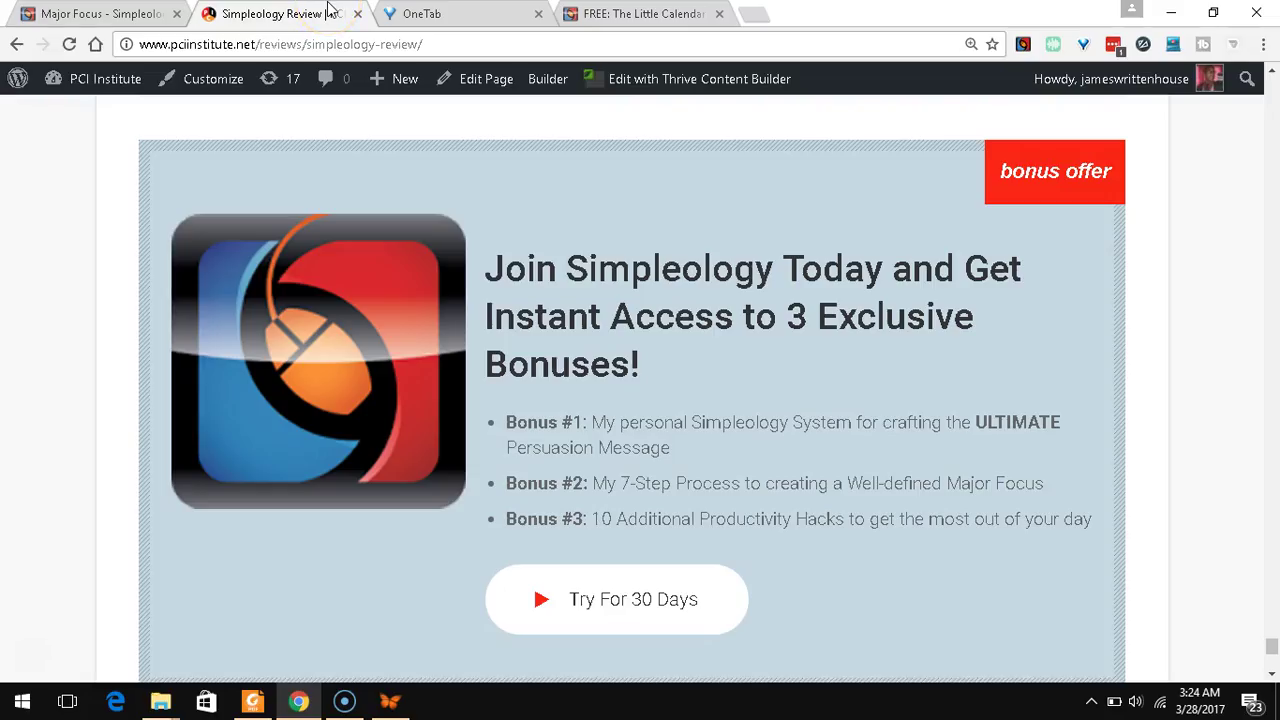